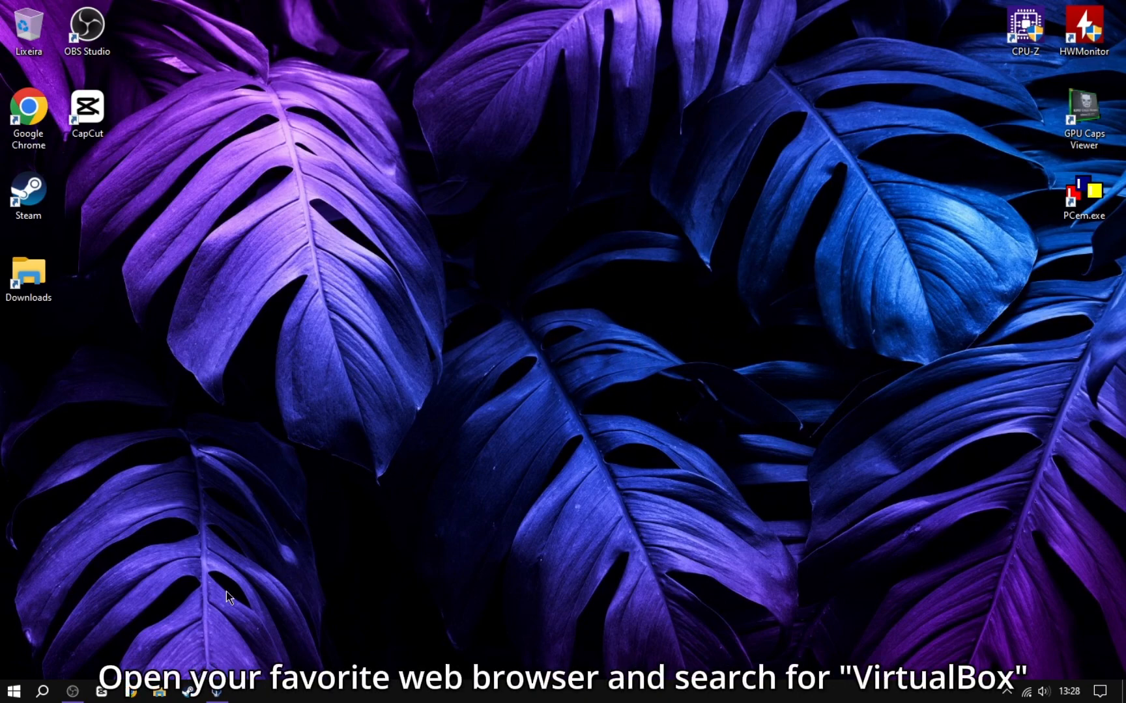
- Open Google Chrome and search the web for "virtual box"
{"action": "left_click", "coordinate": [131, 692]}
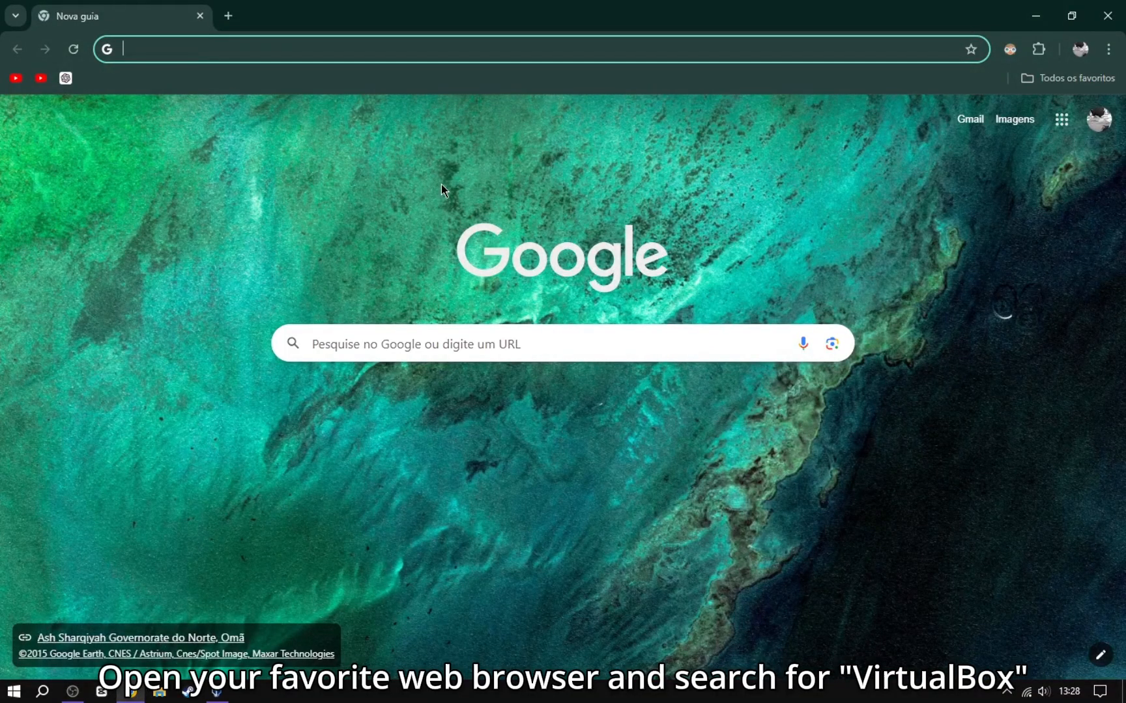
{"action": "type", "text": "vir"}
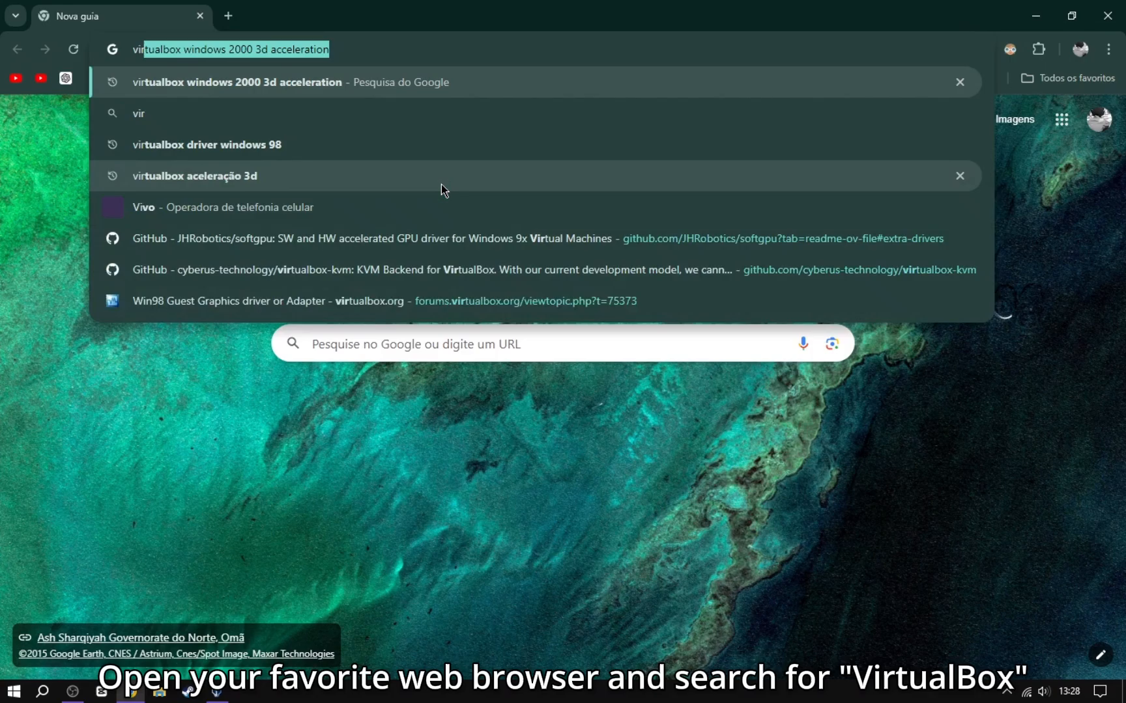
{"action": "type", "text": "ut"}
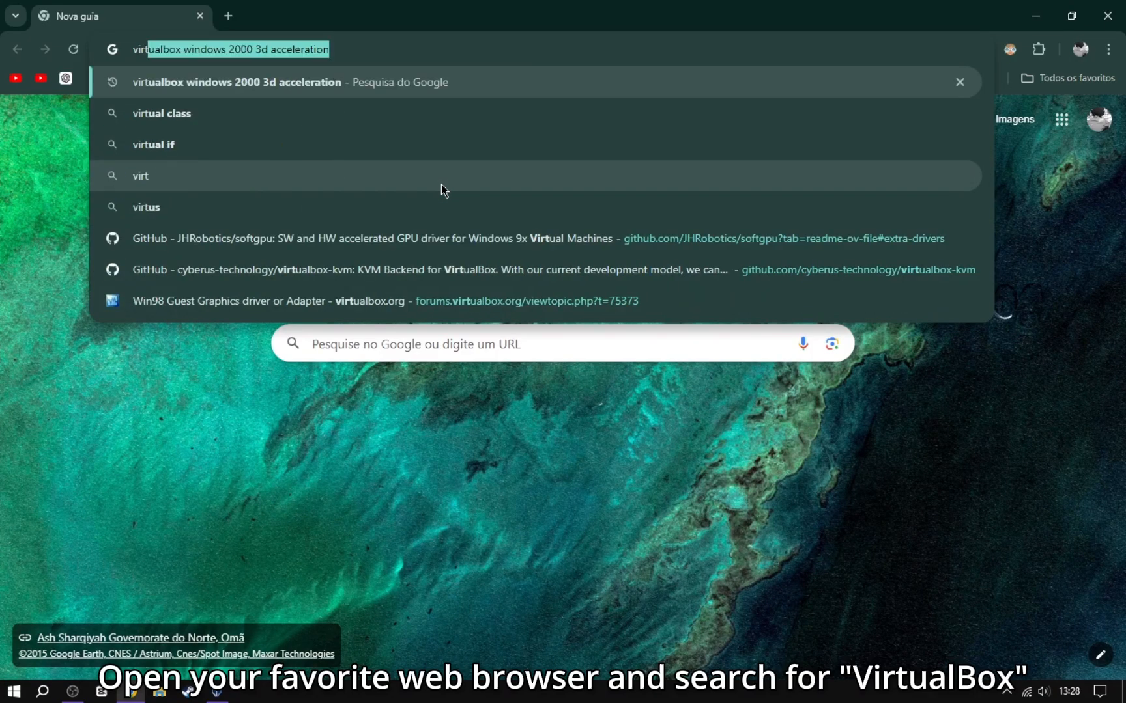
{"action": "type", "text": "al"}
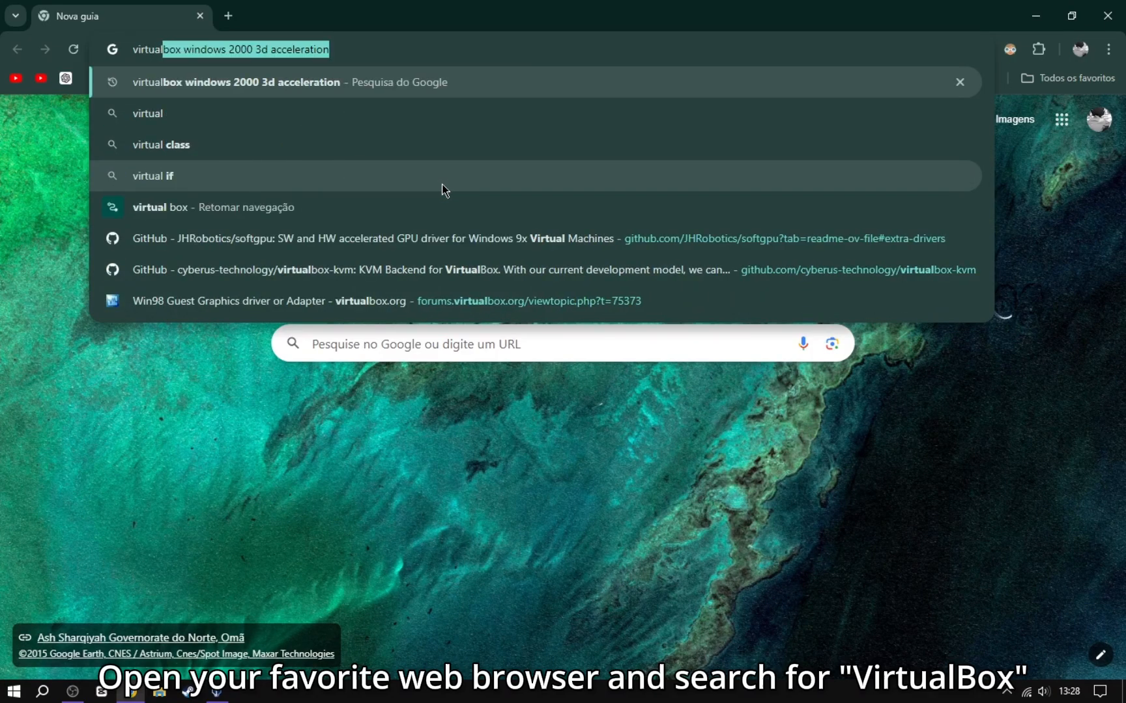
{"action": "type", "text": " box"}
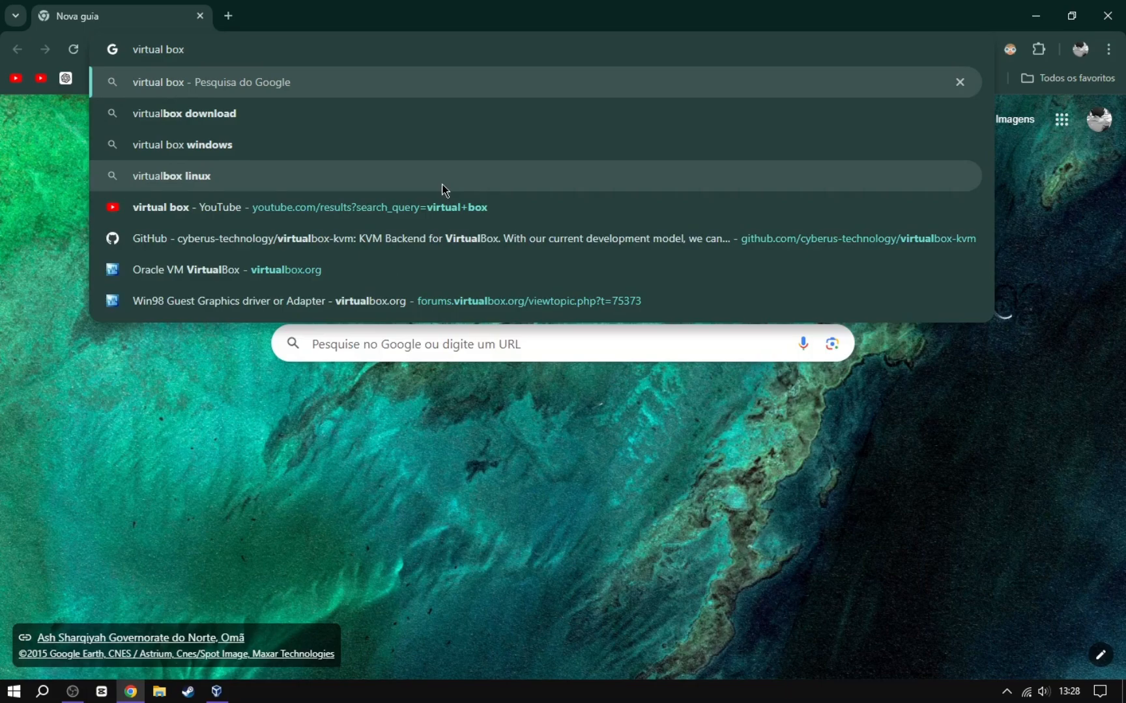
{"action": "key", "text": "Return"}
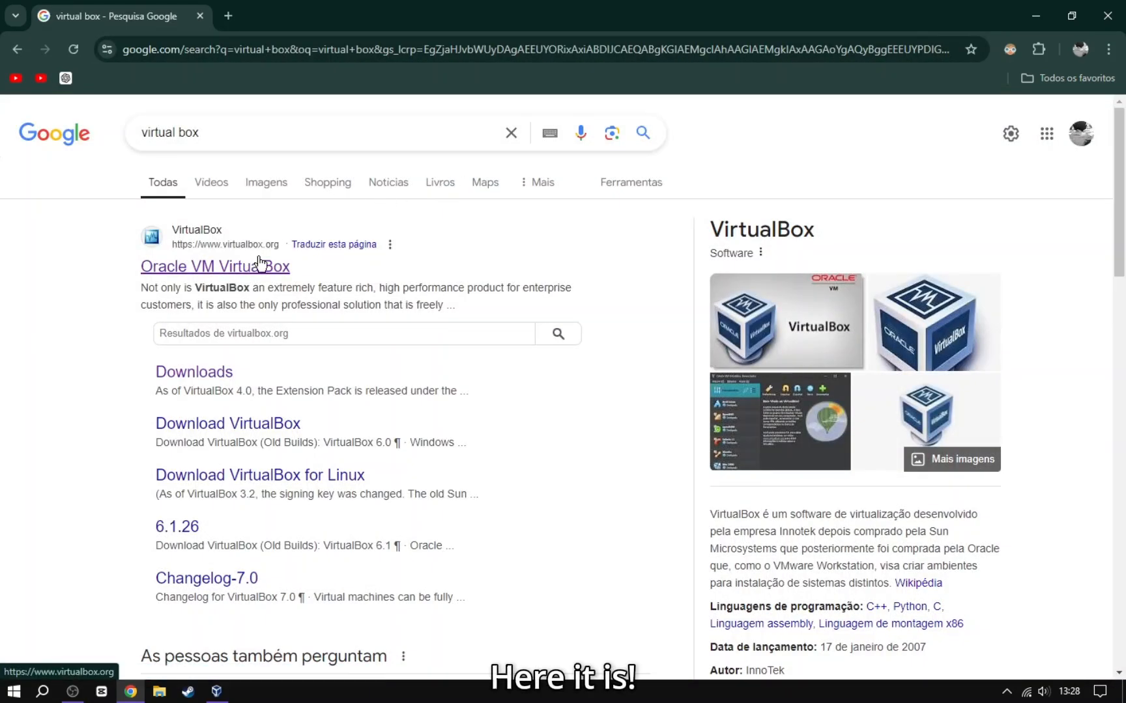
- Open the official Oracle VM VirtualBox website and go to its VirtualBox 7.0 download page
{"action": "left_click", "coordinate": [200, 273]}
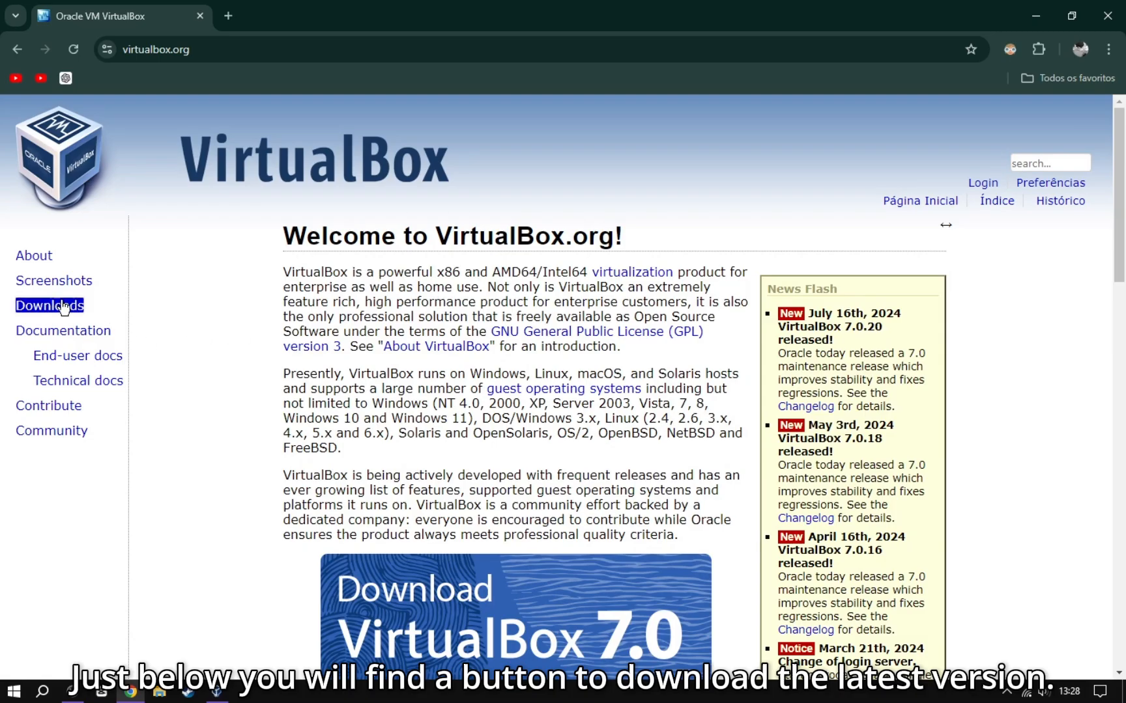
{"action": "scroll", "coordinate": [314, 475], "scroll_direction": "down", "scroll_amount": 5}
{"action": "scroll", "coordinate": [326, 498], "scroll_direction": "up", "scroll_amount": 3}
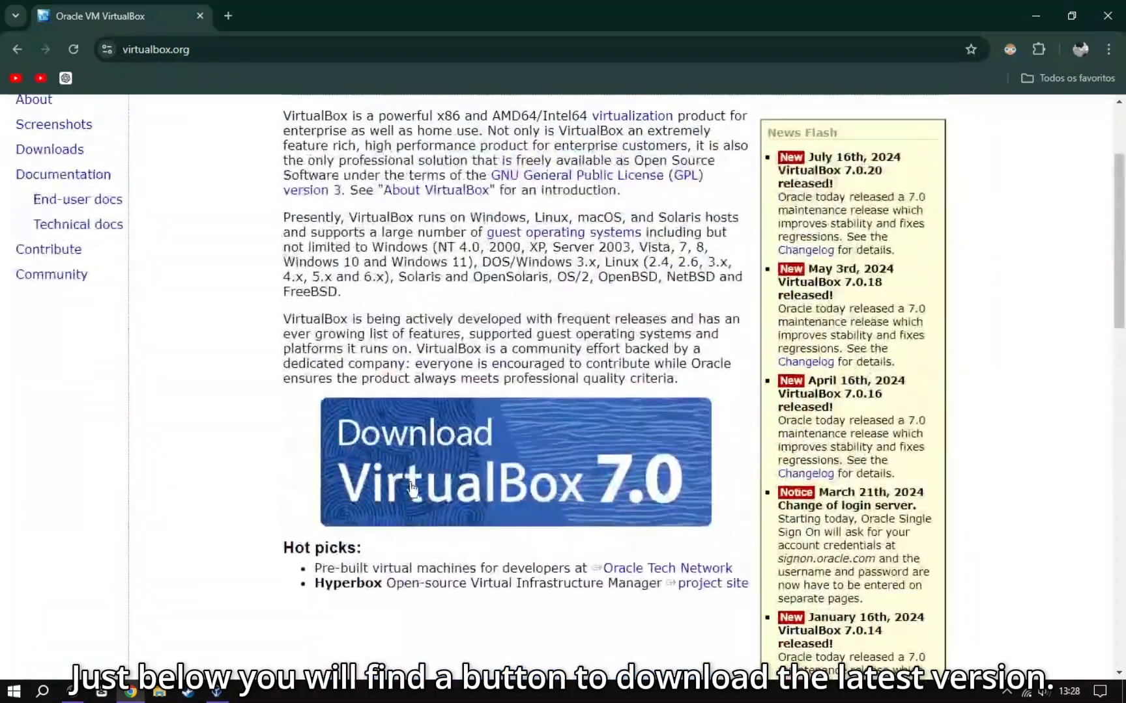
{"action": "left_click", "coordinate": [533, 495]}
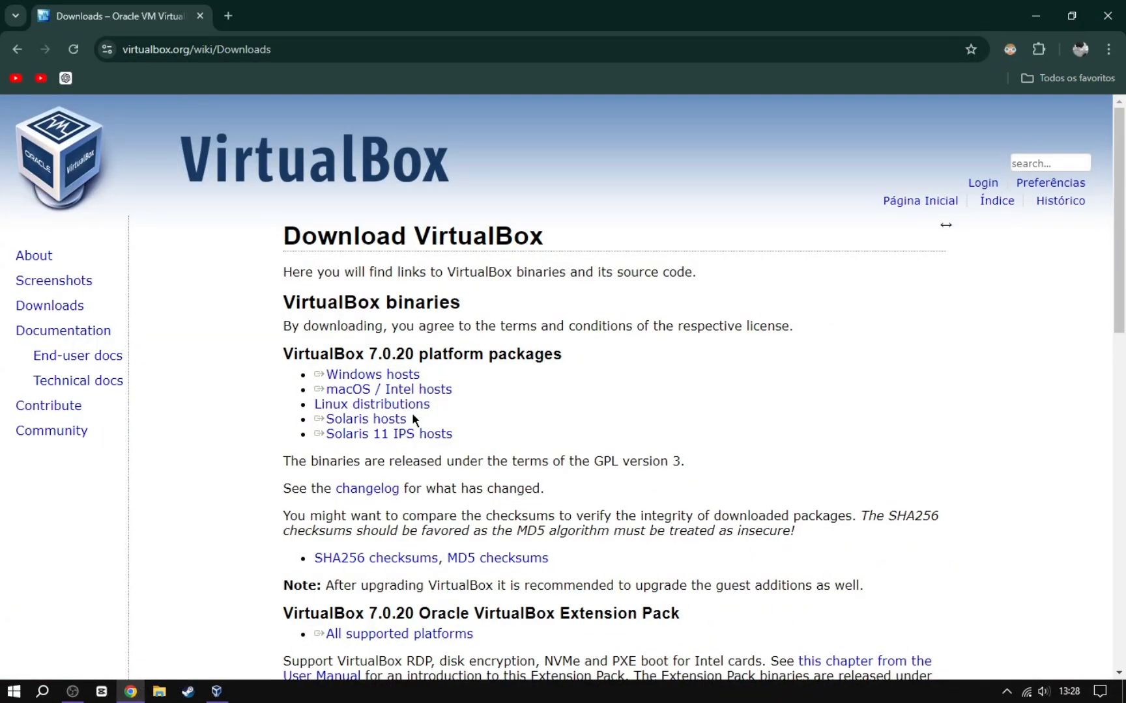
- Examine the VirtualBox 7.0.20 platform package links for Windows hosts, Linux distributions and macOS / Intel hosts
{"action": "left_click", "coordinate": [366, 376]}
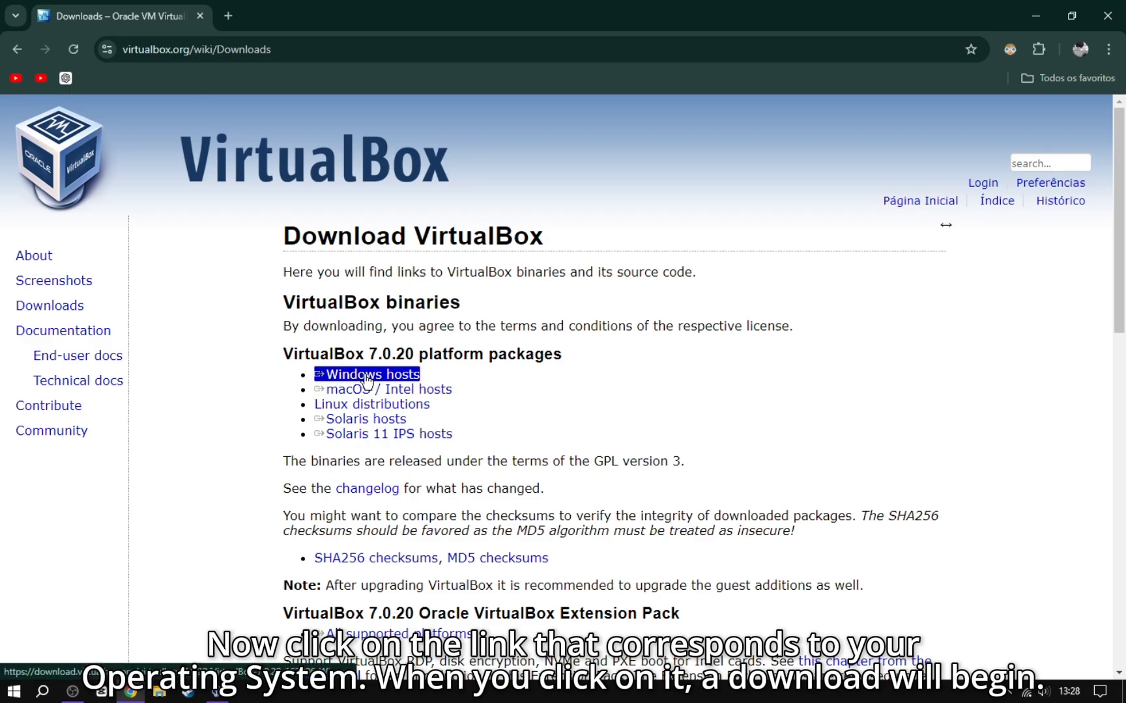
{"action": "right_click", "coordinate": [366, 379]}
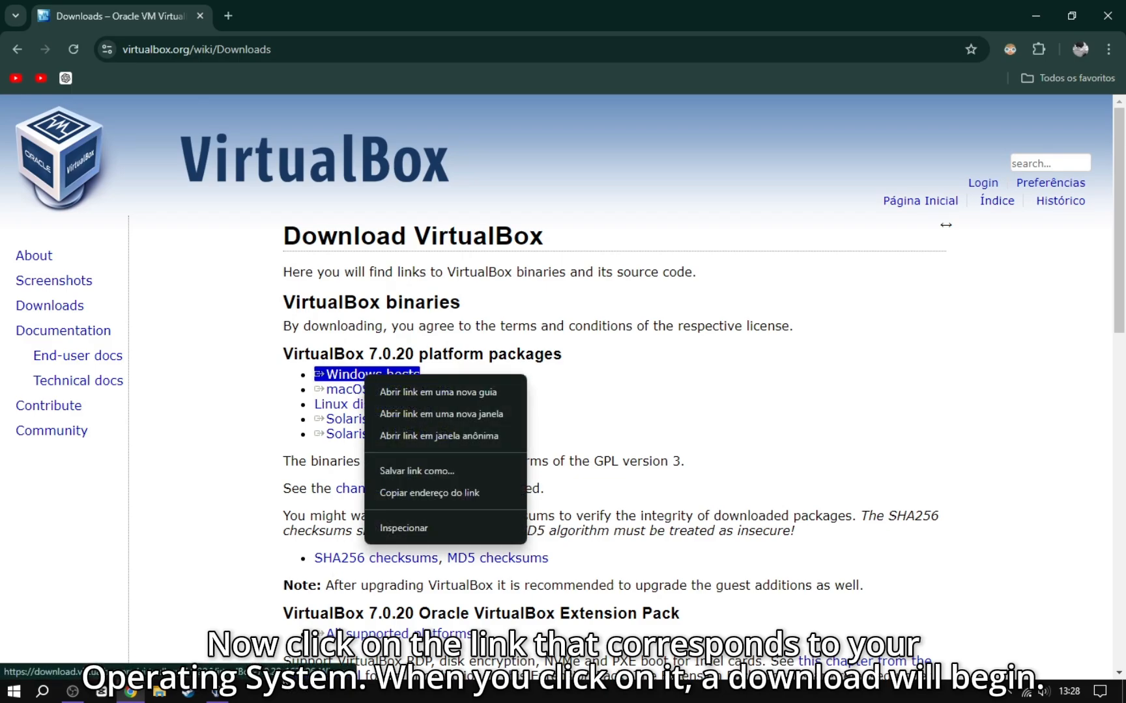
{"action": "left_click", "coordinate": [244, 445]}
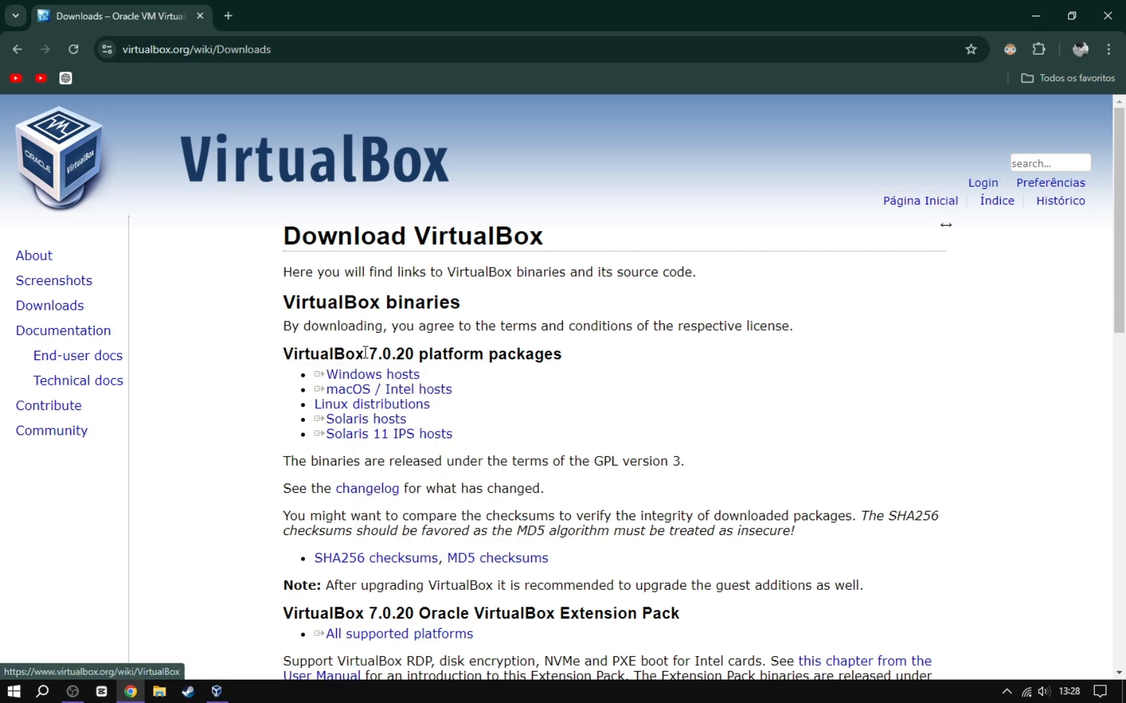
{"action": "right_click", "coordinate": [363, 404]}
{"action": "left_click", "coordinate": [245, 506]}
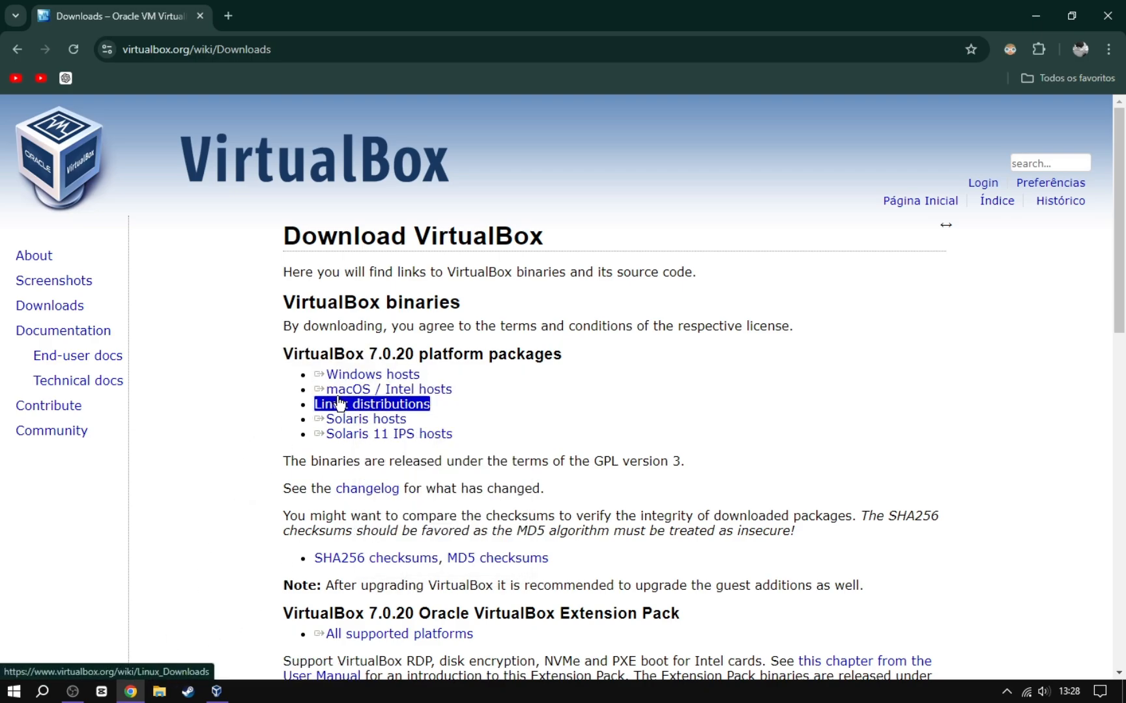
{"action": "right_click", "coordinate": [336, 389]}
{"action": "left_click", "coordinate": [245, 572]}
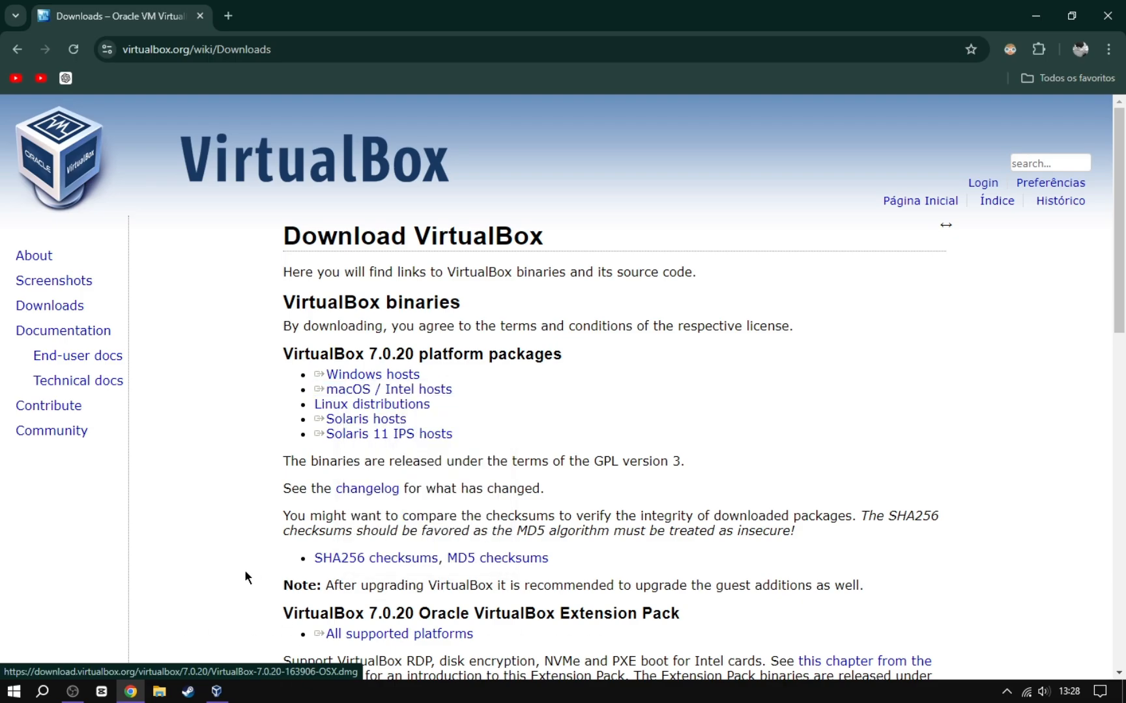
- Open the VirtualBox older builds page and examine the support status noted for the old versions
{"action": "scroll", "coordinate": [426, 540], "scroll_direction": "down", "scroll_amount": 5}
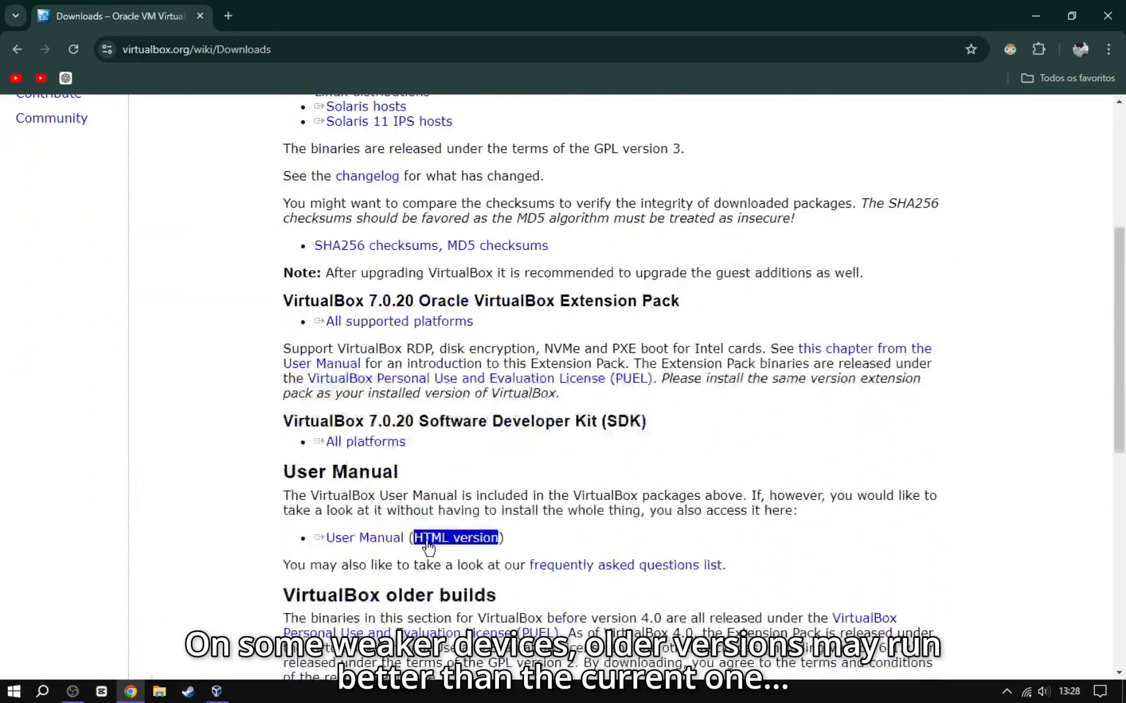
{"action": "scroll", "coordinate": [426, 540], "scroll_direction": "down", "scroll_amount": 9}
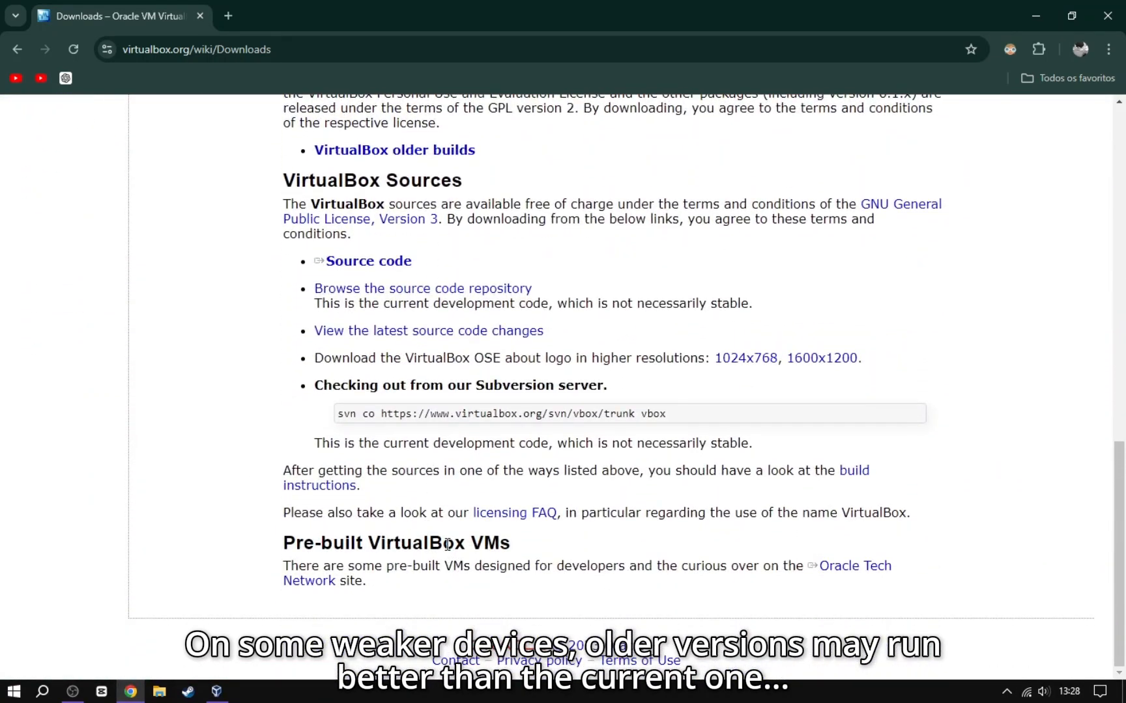
{"action": "scroll", "coordinate": [447, 545], "scroll_direction": "up", "scroll_amount": 7}
{"action": "scroll", "coordinate": [439, 481], "scroll_direction": "down", "scroll_amount": 2}
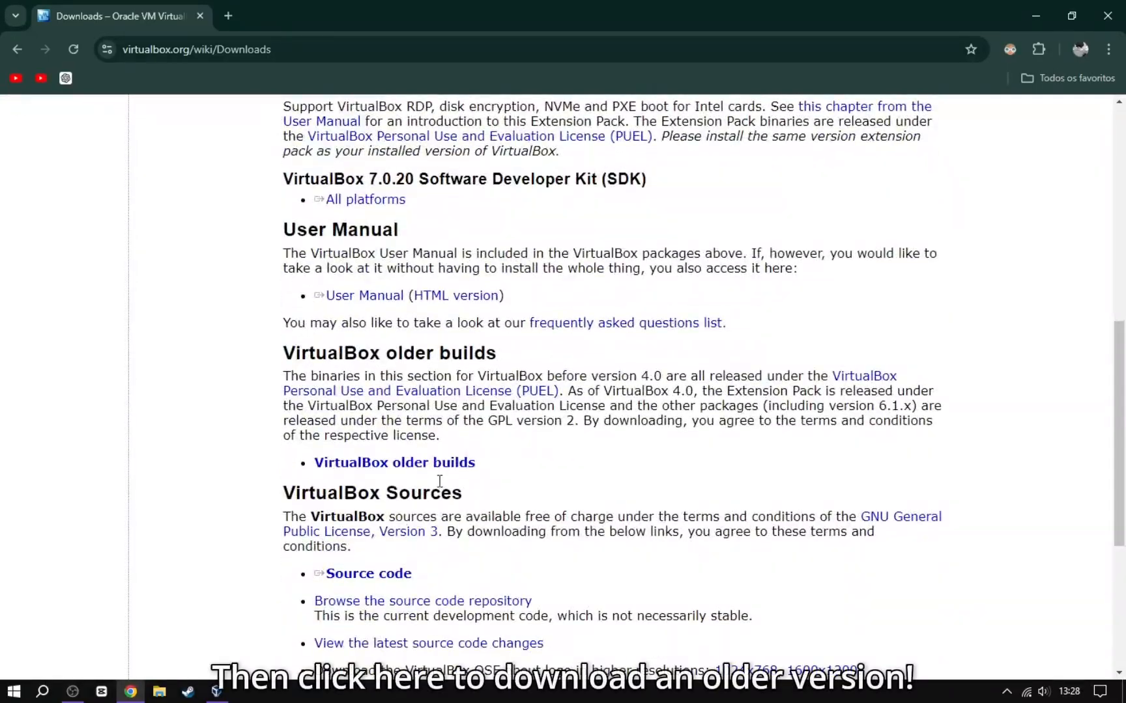
{"action": "triple_click", "coordinate": [438, 461]}
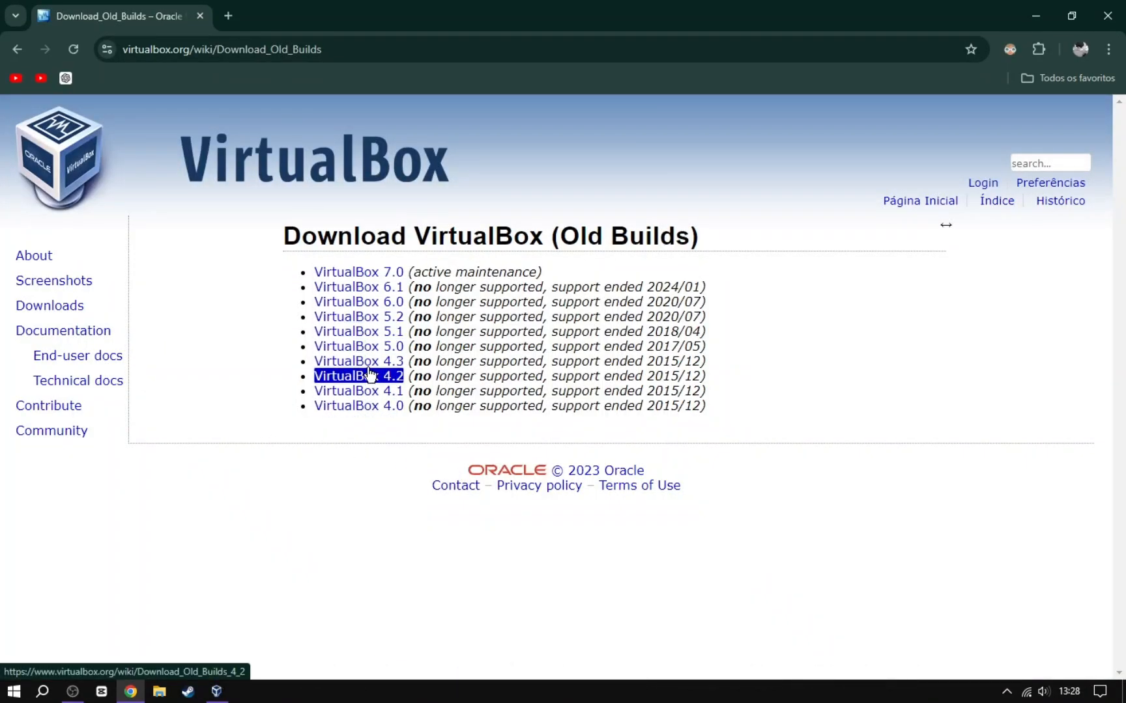
{"action": "left_click_drag", "start_coordinate": [415, 287], "coordinate": [543, 289]}
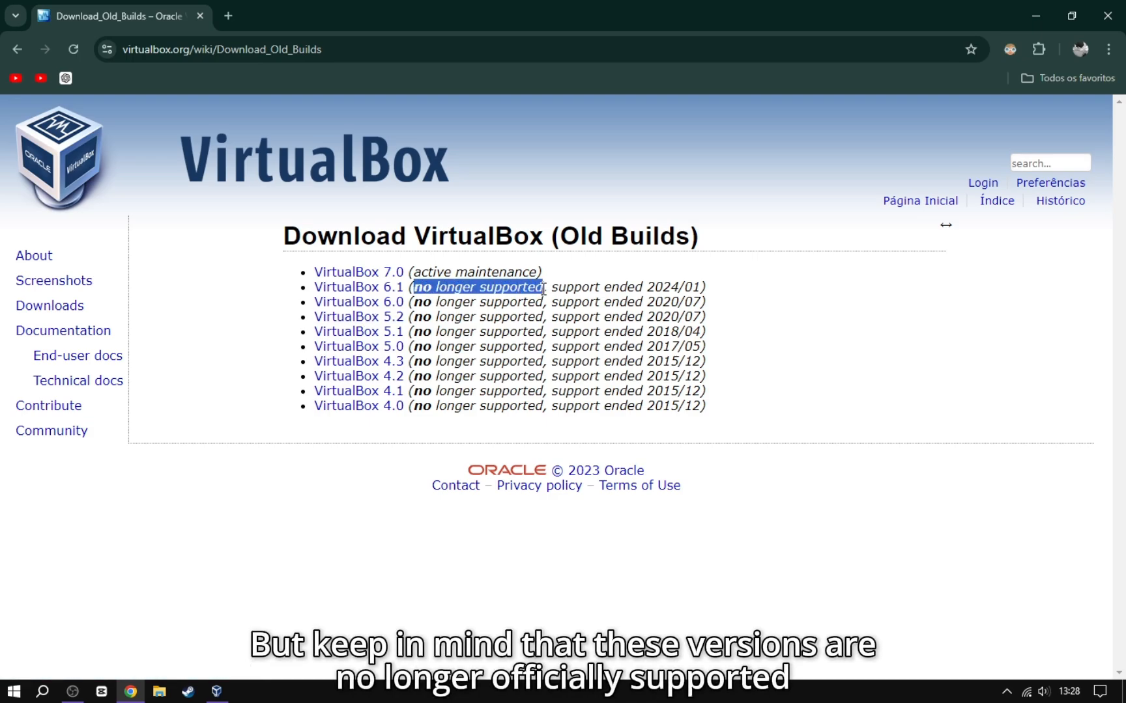
{"action": "left_click", "coordinate": [562, 355]}
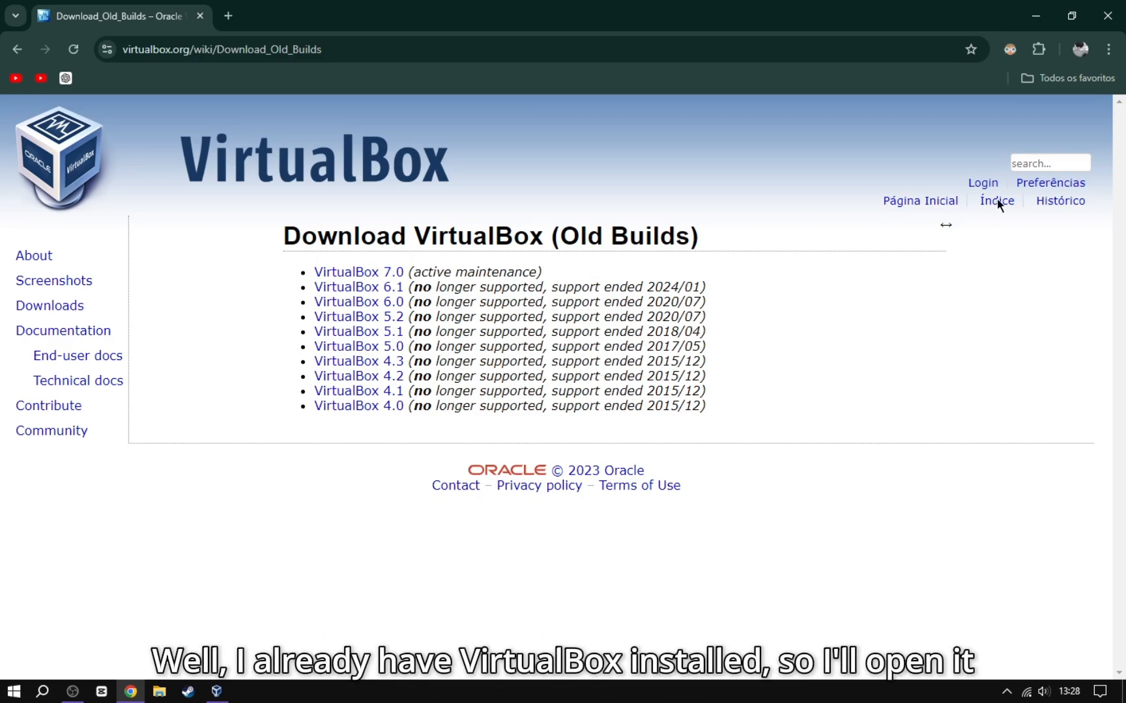
- Close the browser and switch to the Oracle VM VirtualBox manager
{"action": "left_click", "coordinate": [1108, 16]}
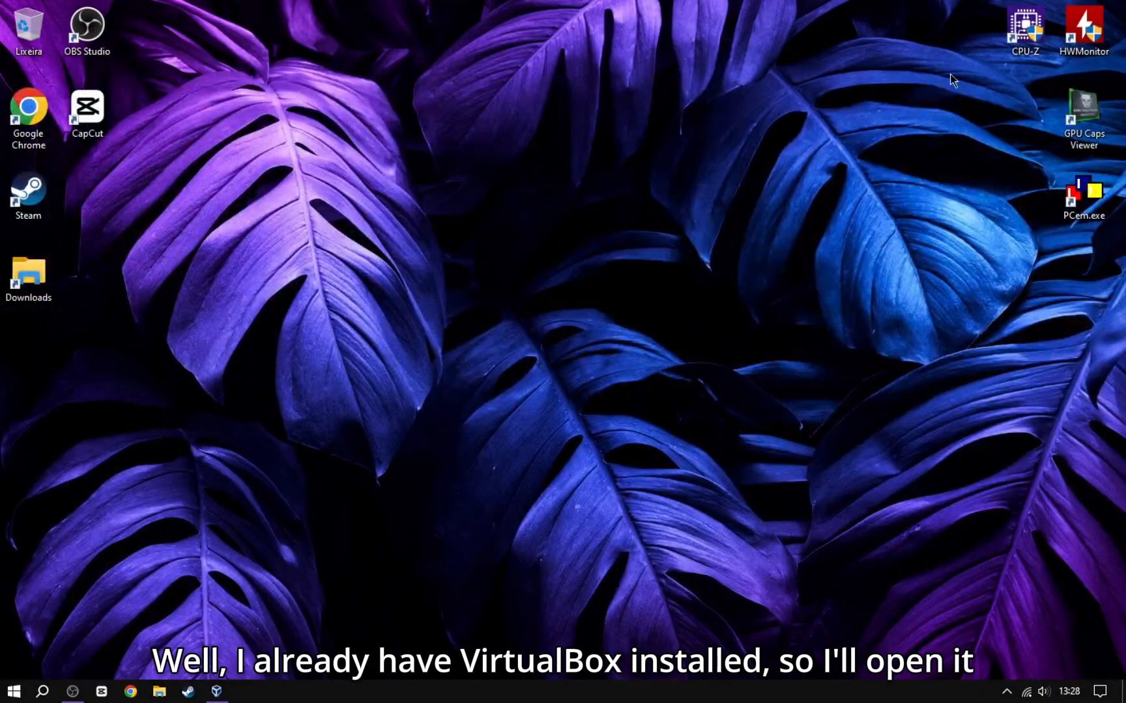
{"action": "left_click", "coordinate": [216, 691]}
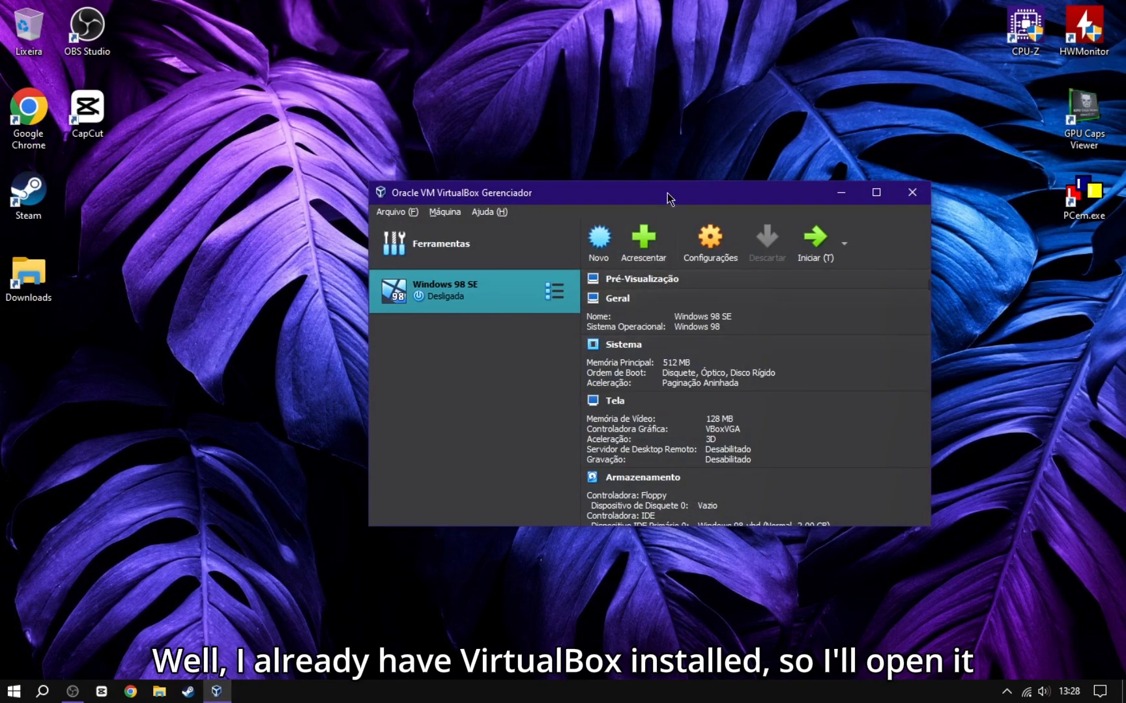
{"action": "left_click_drag", "start_coordinate": [511, 193], "coordinate": [517, 208]}
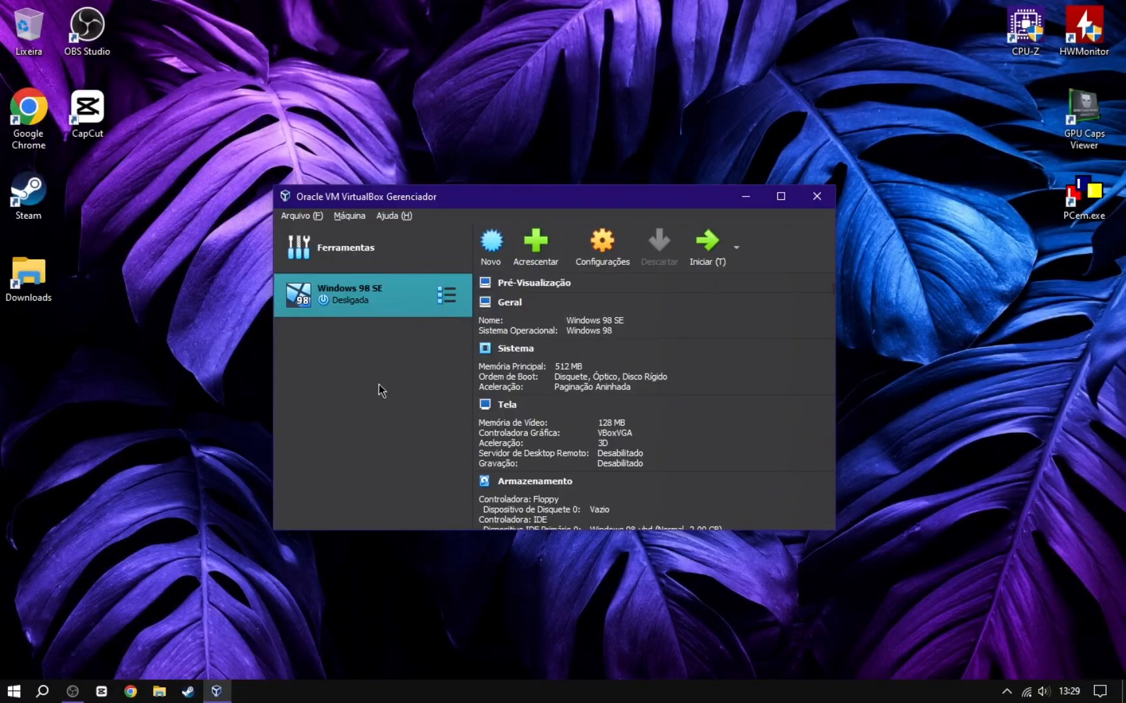
- Start creating a new virtual machine and name it "Windows 2000 SP4"
{"action": "left_click", "coordinate": [349, 219]}
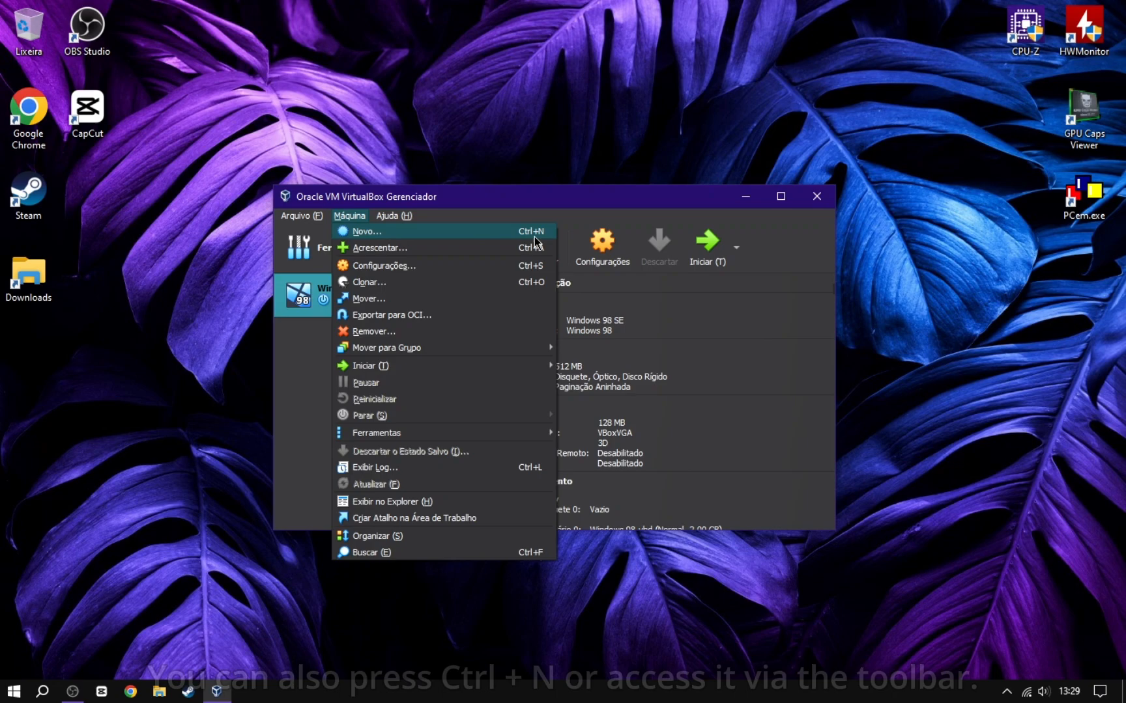
{"action": "left_click", "coordinate": [290, 386]}
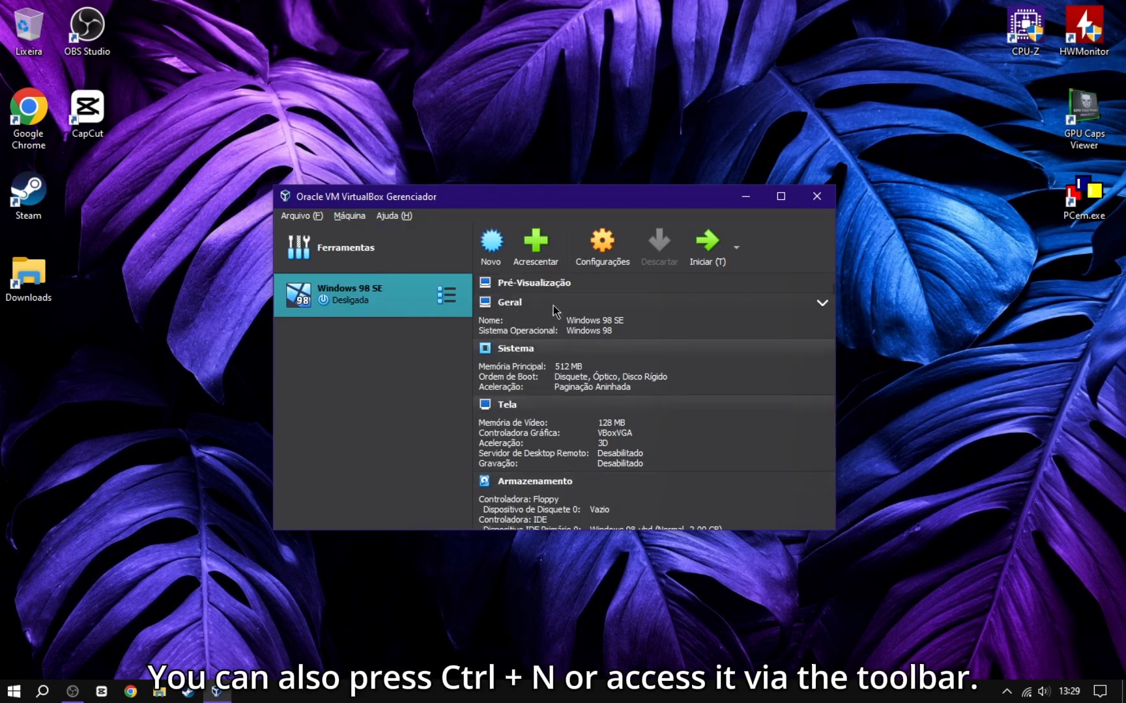
{"action": "left_click", "coordinate": [497, 251]}
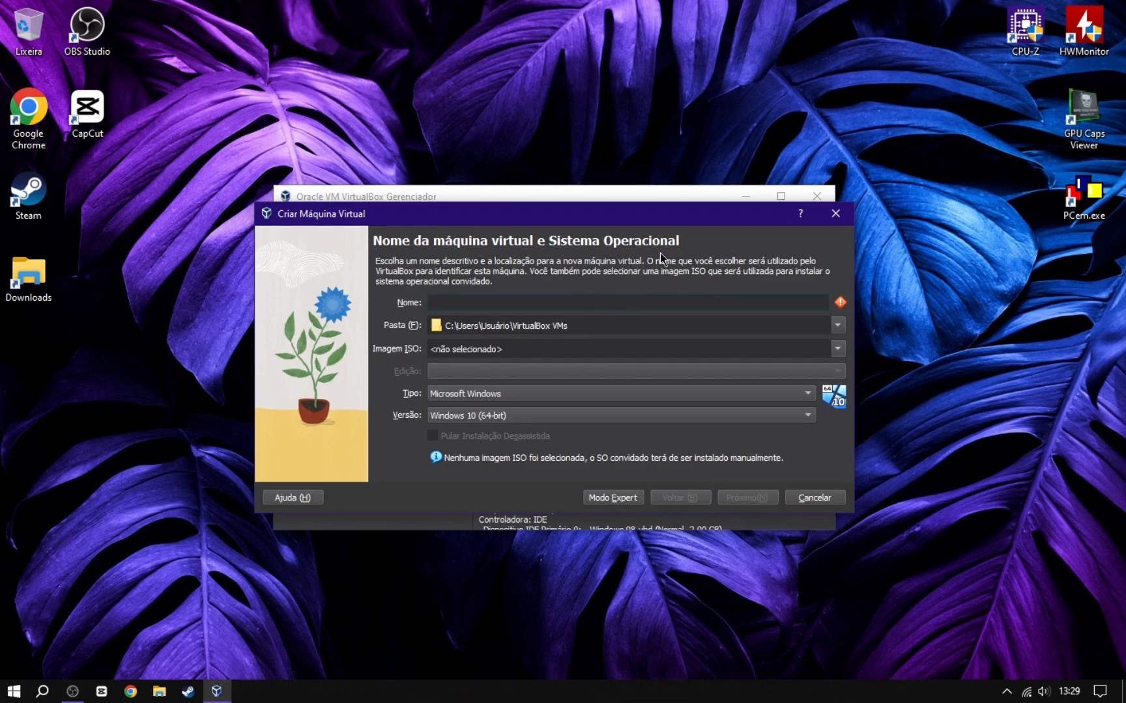
{"action": "type", "text": "Wind"}
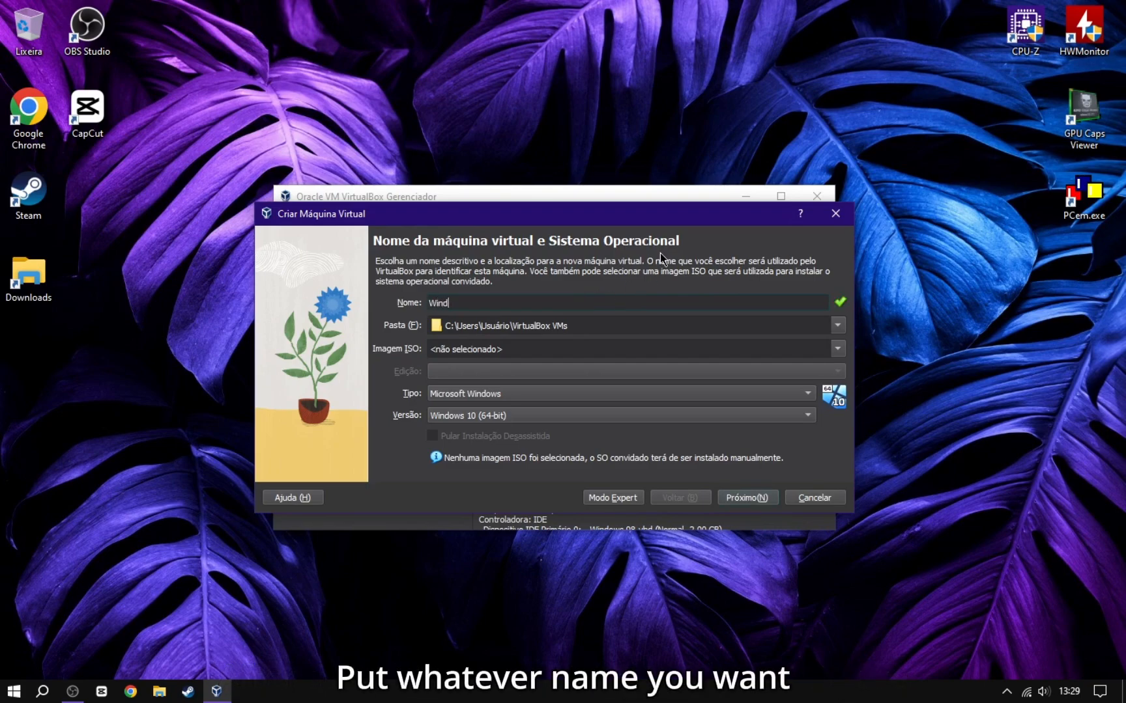
{"action": "type", "text": "ows 2000 SP$"}
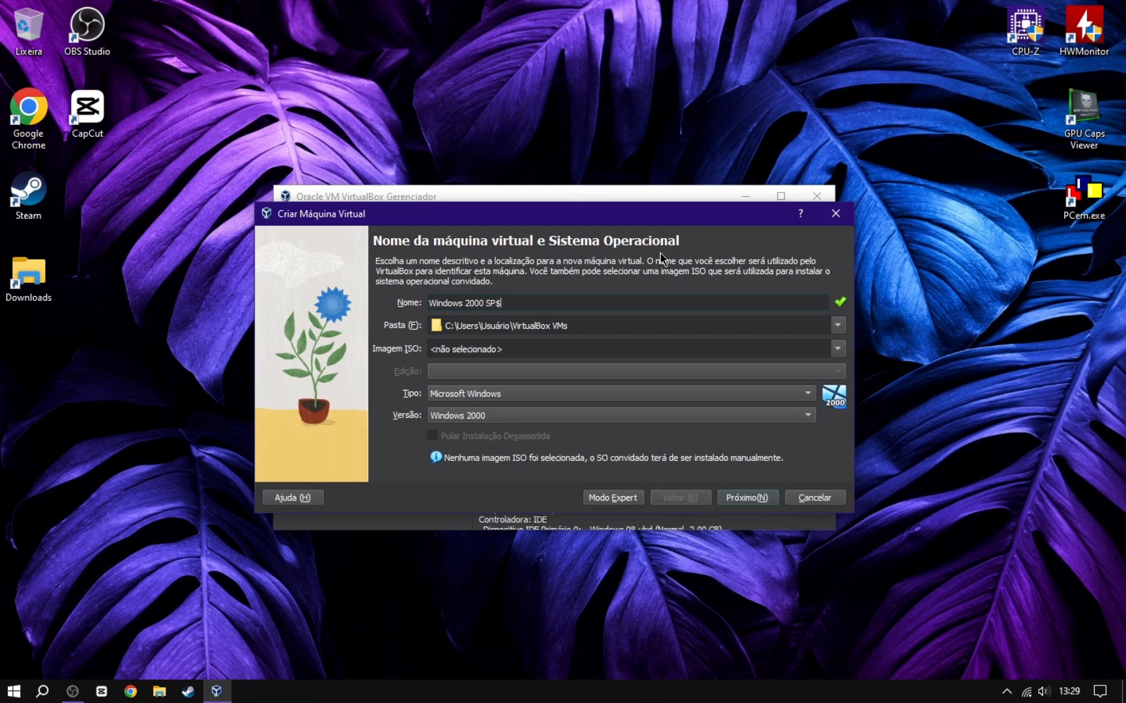
{"action": "key", "text": "BackSpace"}
{"action": "type", "text": "4"}
- Choose D:\ISOS\Windows 2000 SP4.iso as the ISO image, skip the unattended installation and continue to the hardware settings
{"action": "left_click", "coordinate": [838, 349]}
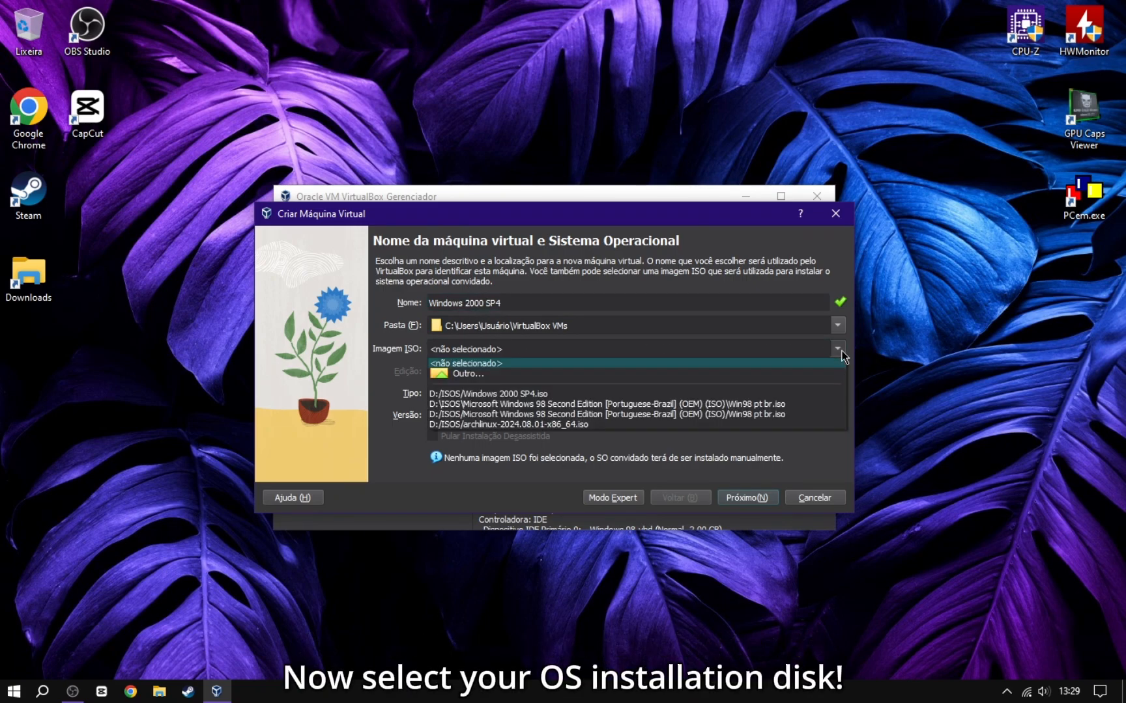
{"action": "left_click", "coordinate": [469, 373]}
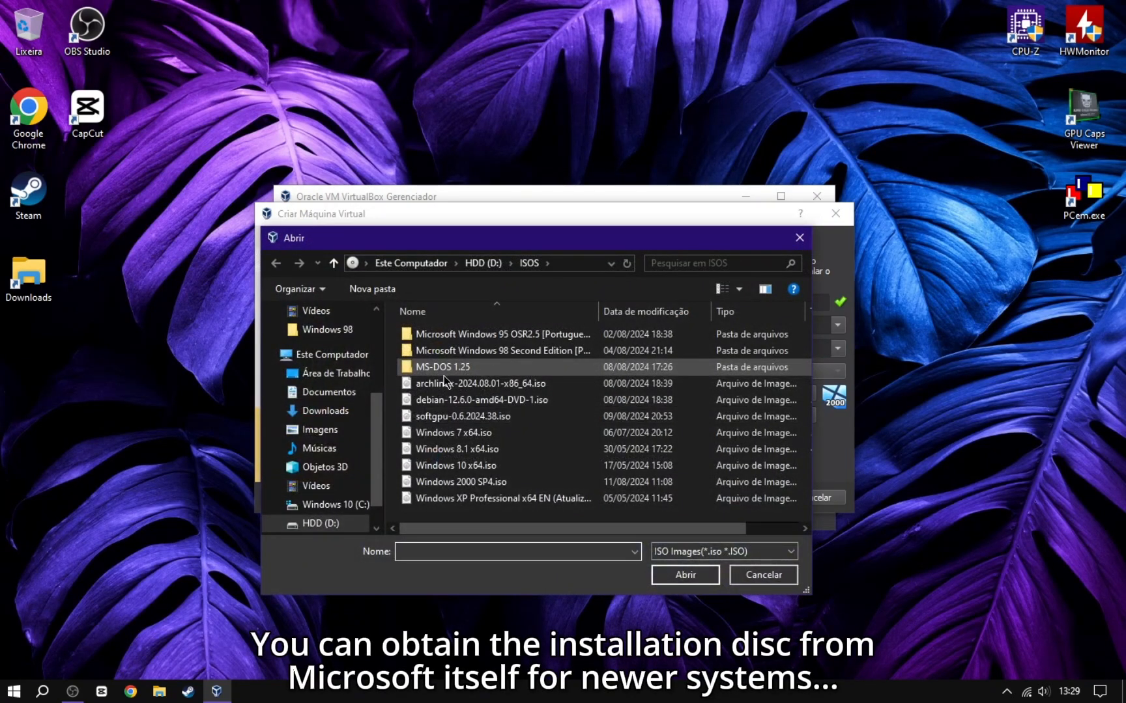
{"action": "left_click", "coordinate": [448, 487]}
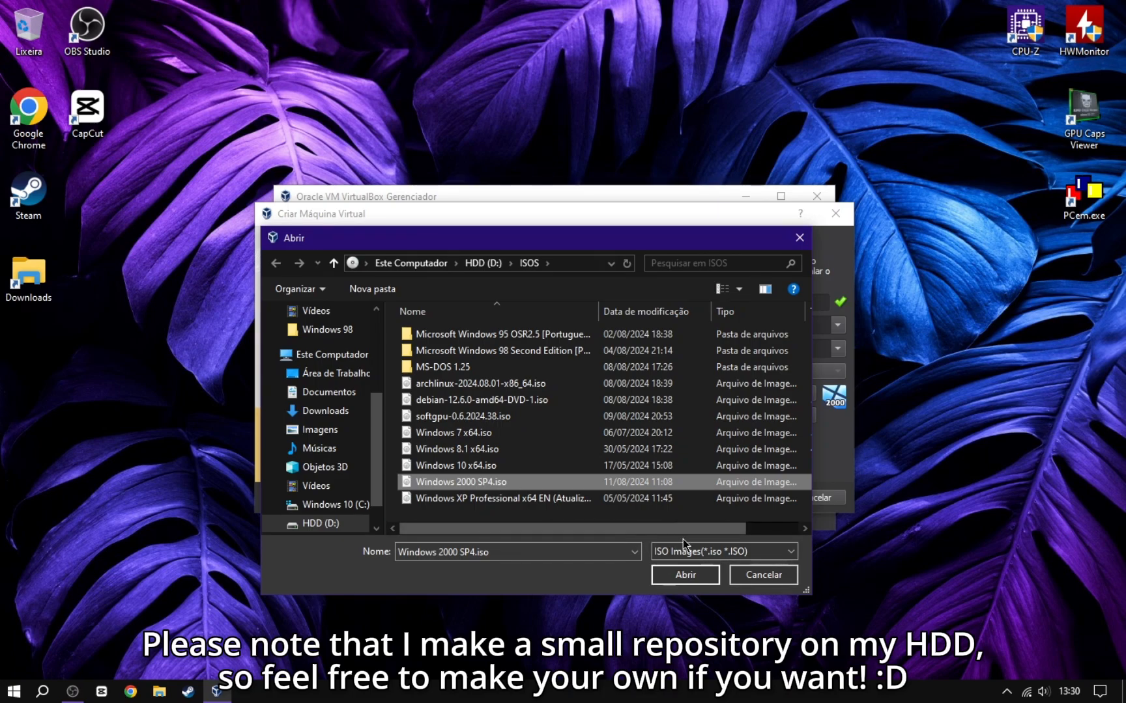
{"action": "left_click", "coordinate": [684, 575]}
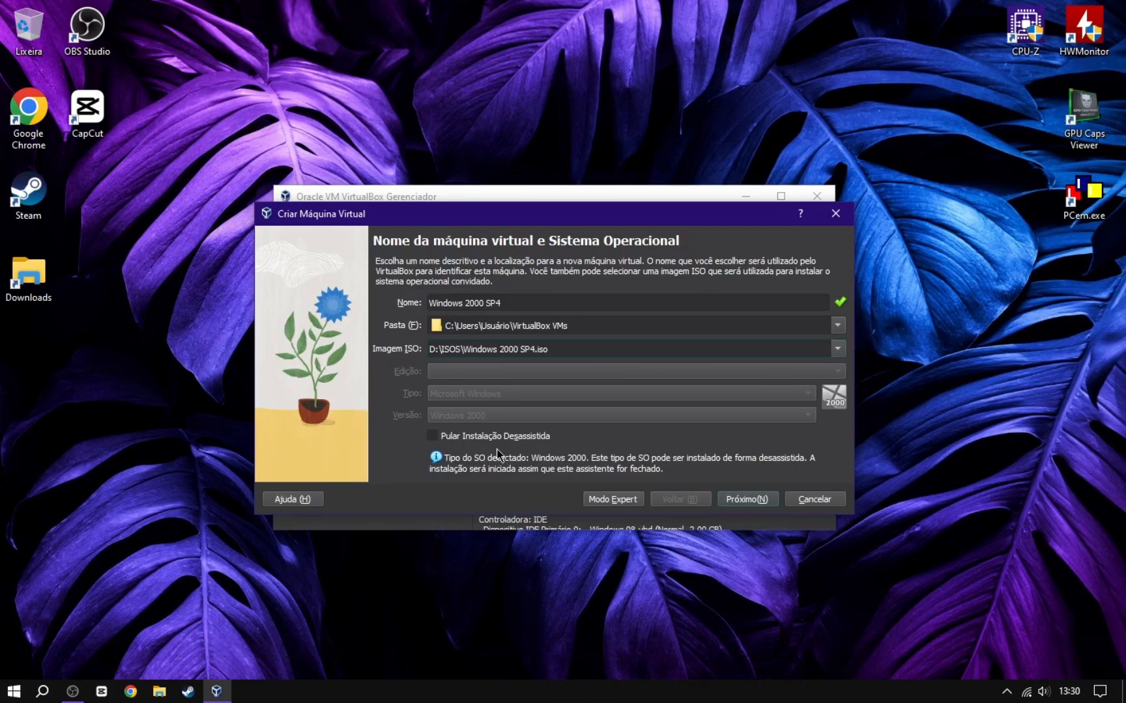
{"action": "left_click", "coordinate": [436, 437]}
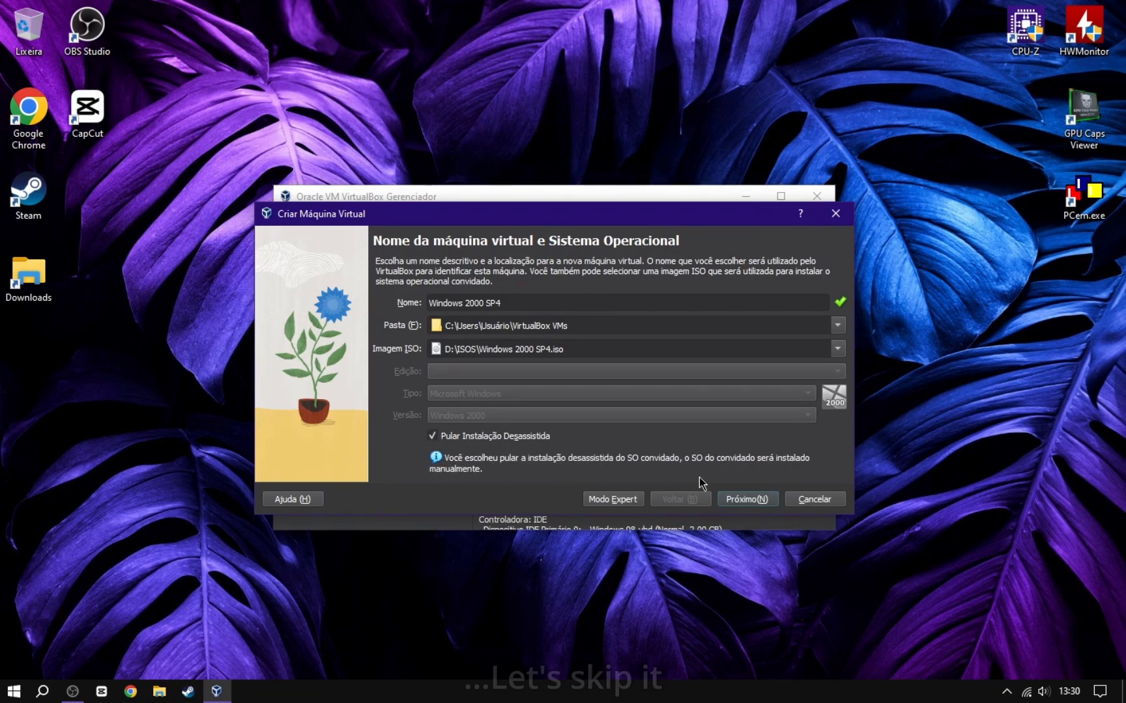
{"action": "left_click", "coordinate": [744, 500]}
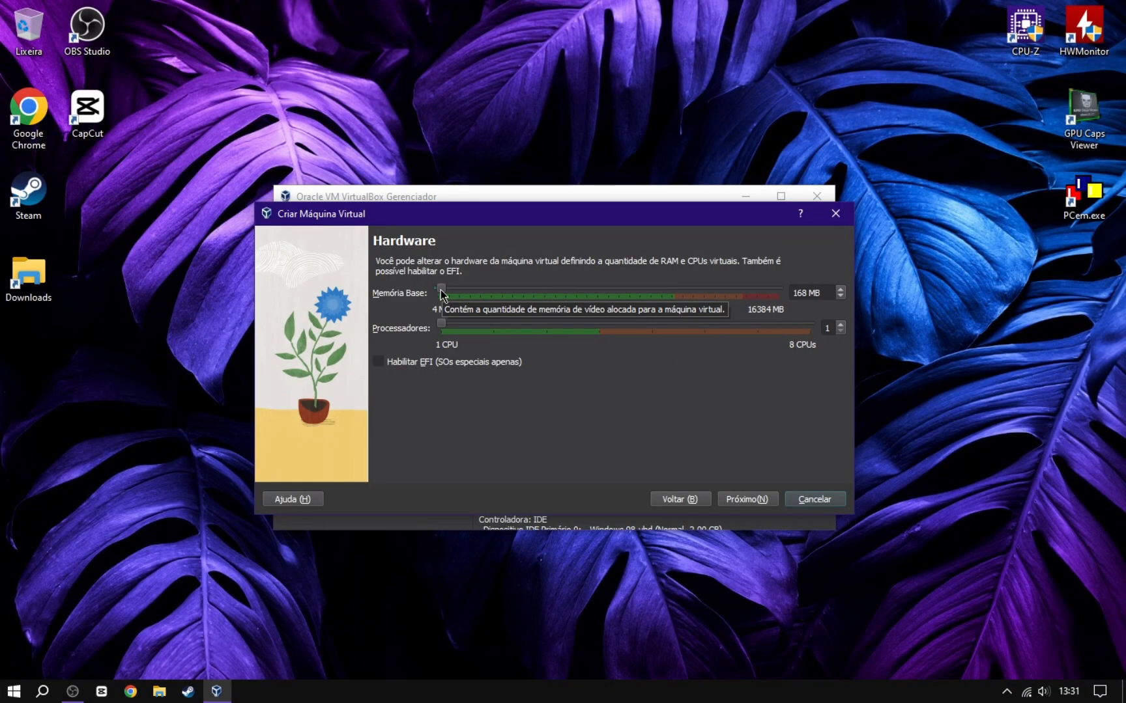
- Set the virtual machine's base memory to 4096 MB and its processors to 4
{"action": "left_click_drag", "start_coordinate": [441, 294], "coordinate": [497, 310]}
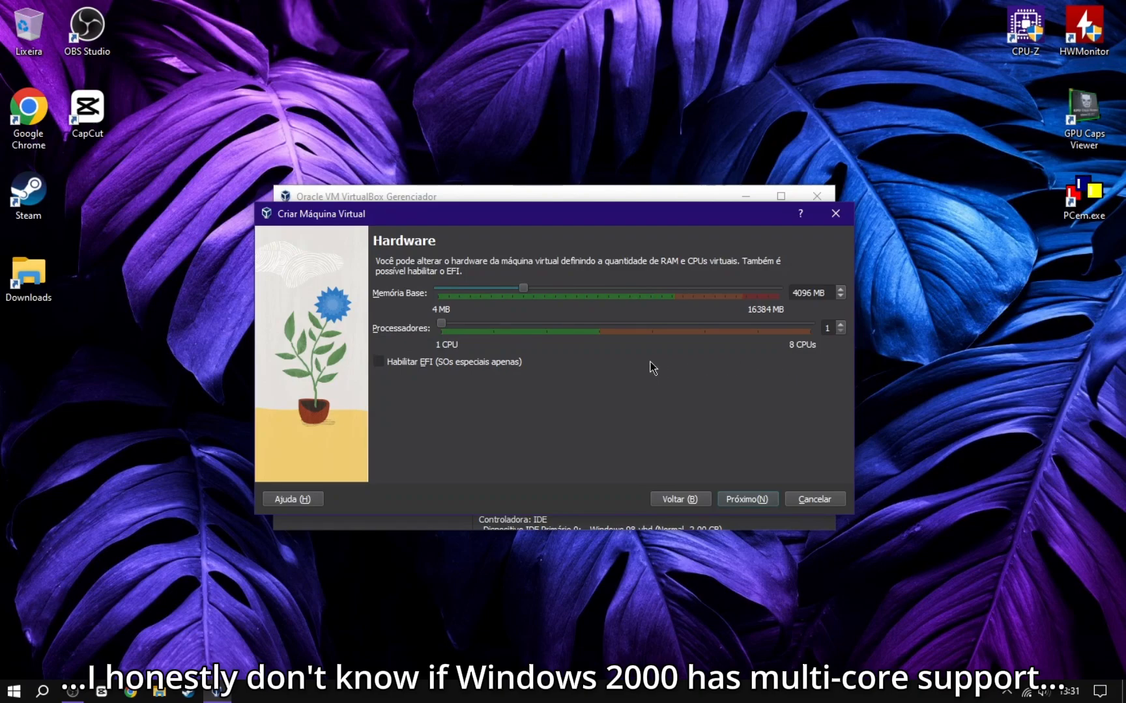
{"action": "left_click_drag", "start_coordinate": [462, 339], "coordinate": [590, 345]}
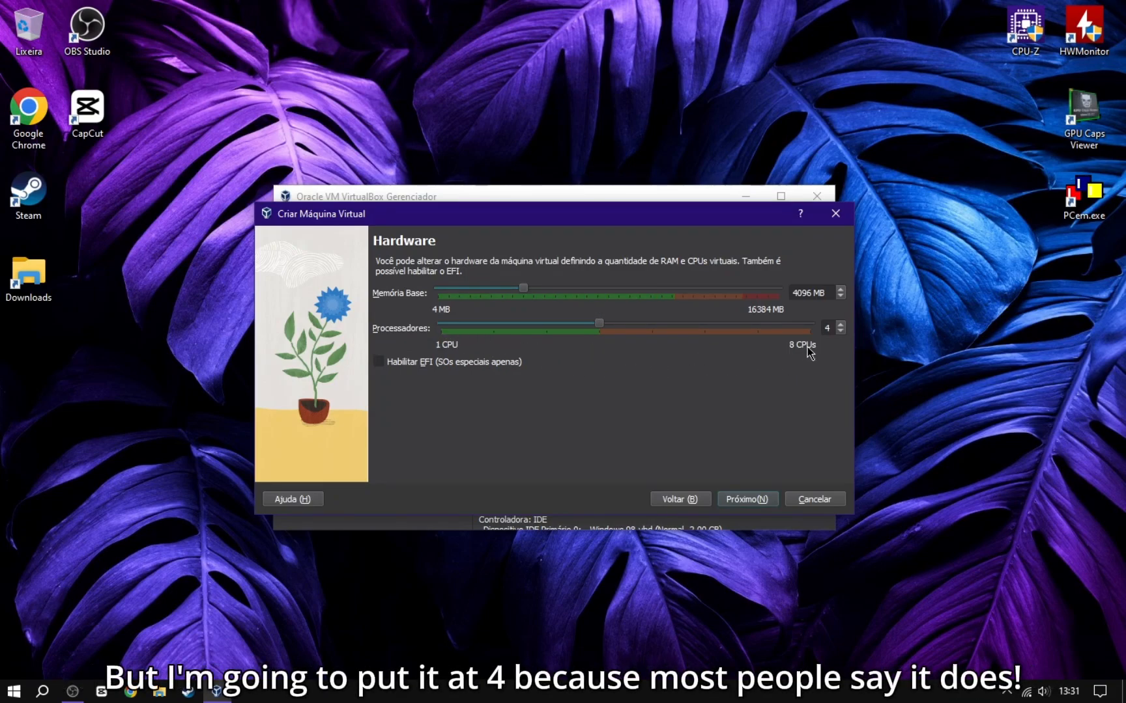
- Set the new virtual hard disk's size to 6,00 GB and finish creating the virtual machine
{"action": "left_click", "coordinate": [747, 500]}
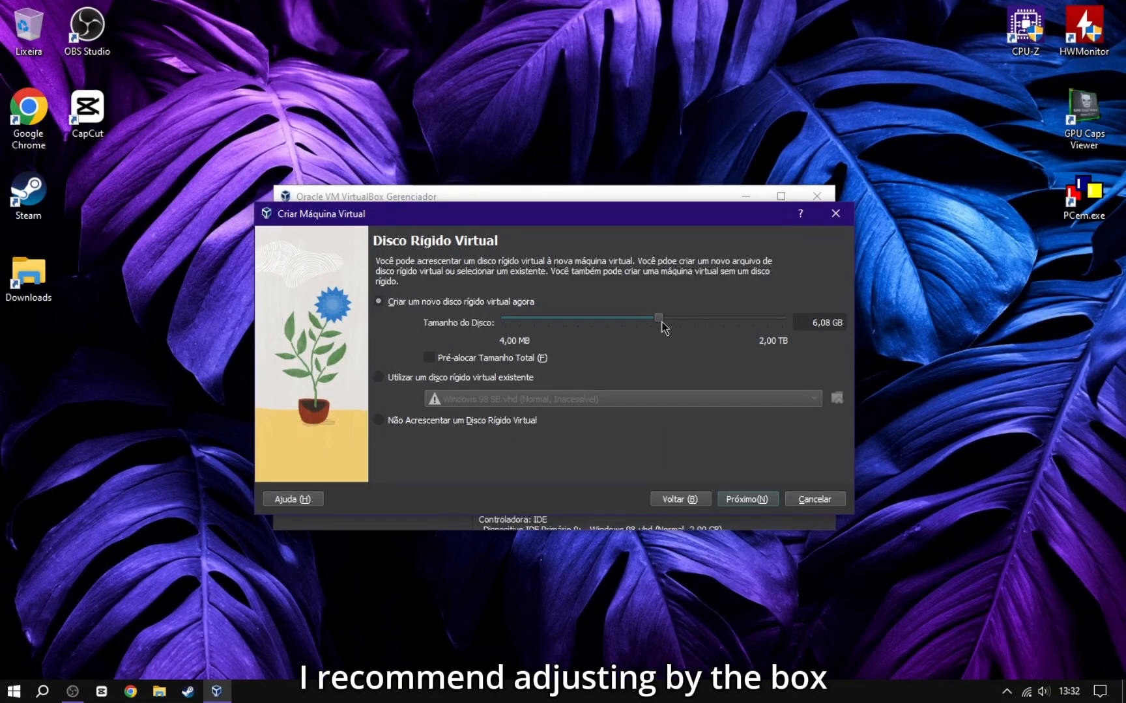
{"action": "left_click", "coordinate": [827, 322]}
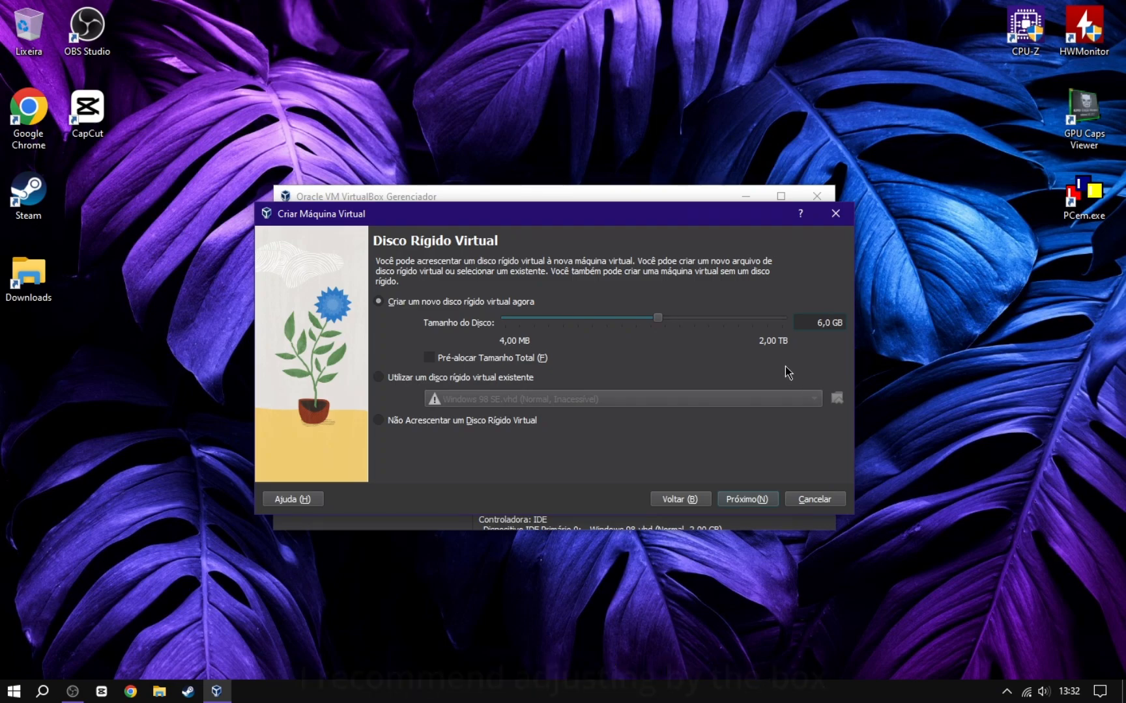
{"action": "key", "text": "Left"}
{"action": "key", "text": "BackSpace"}
{"action": "key", "text": "Delete"}
{"action": "left_click", "coordinate": [741, 498]}
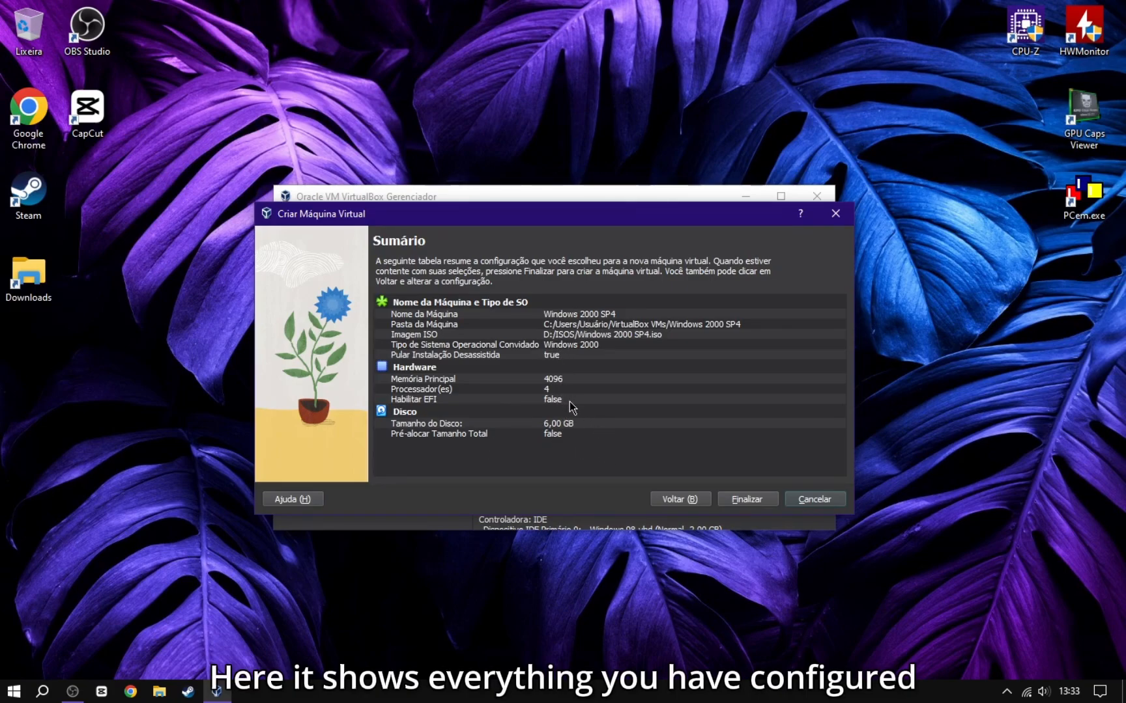
{"action": "left_click", "coordinate": [749, 501]}
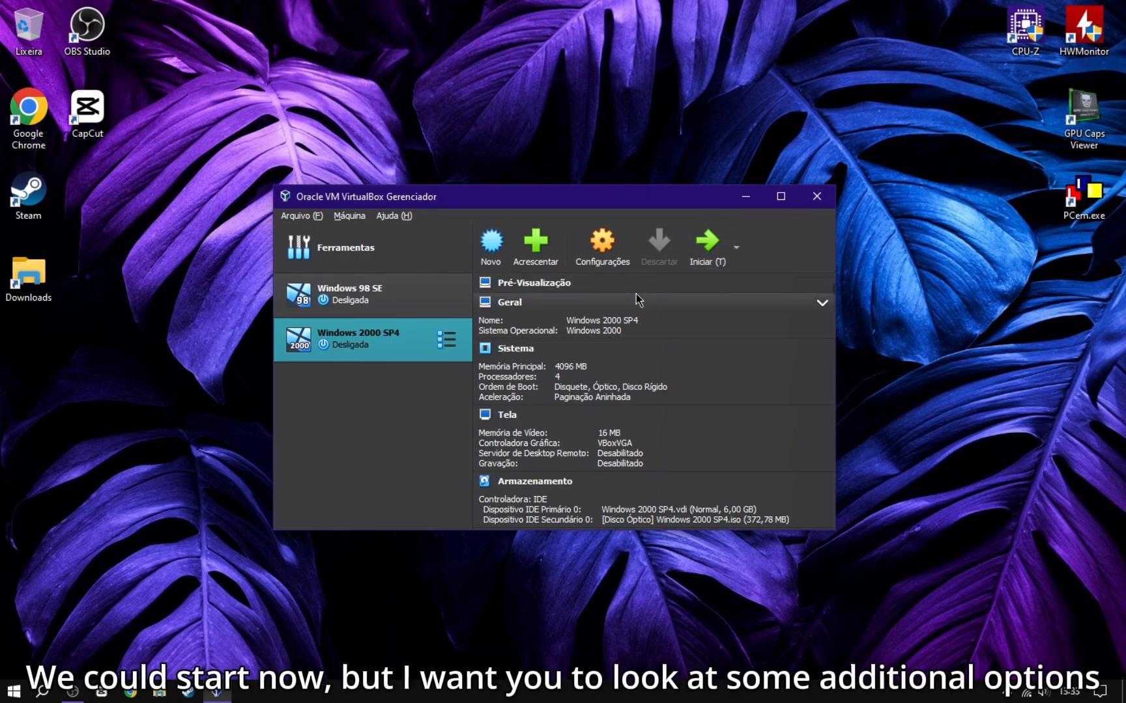
- Check the Windows 2000 SP4 machine's system settings, raise its video memory to 128 MB and save the configuration
{"action": "left_click", "coordinate": [606, 242]}
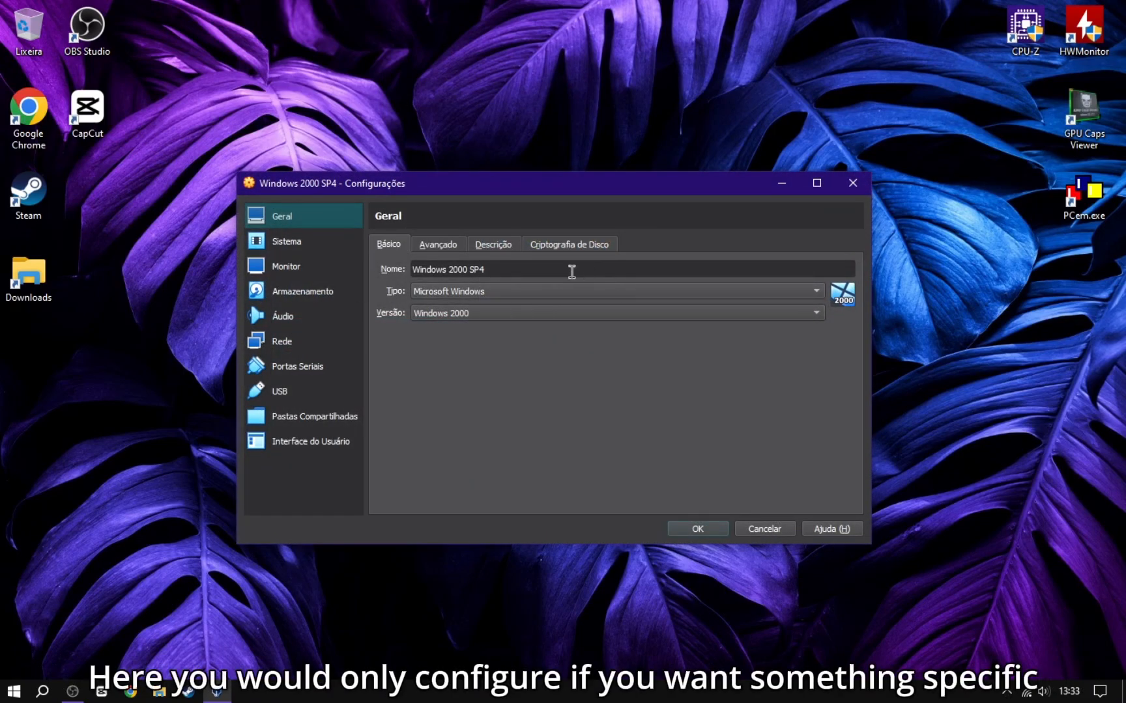
{"action": "left_click", "coordinate": [287, 240]}
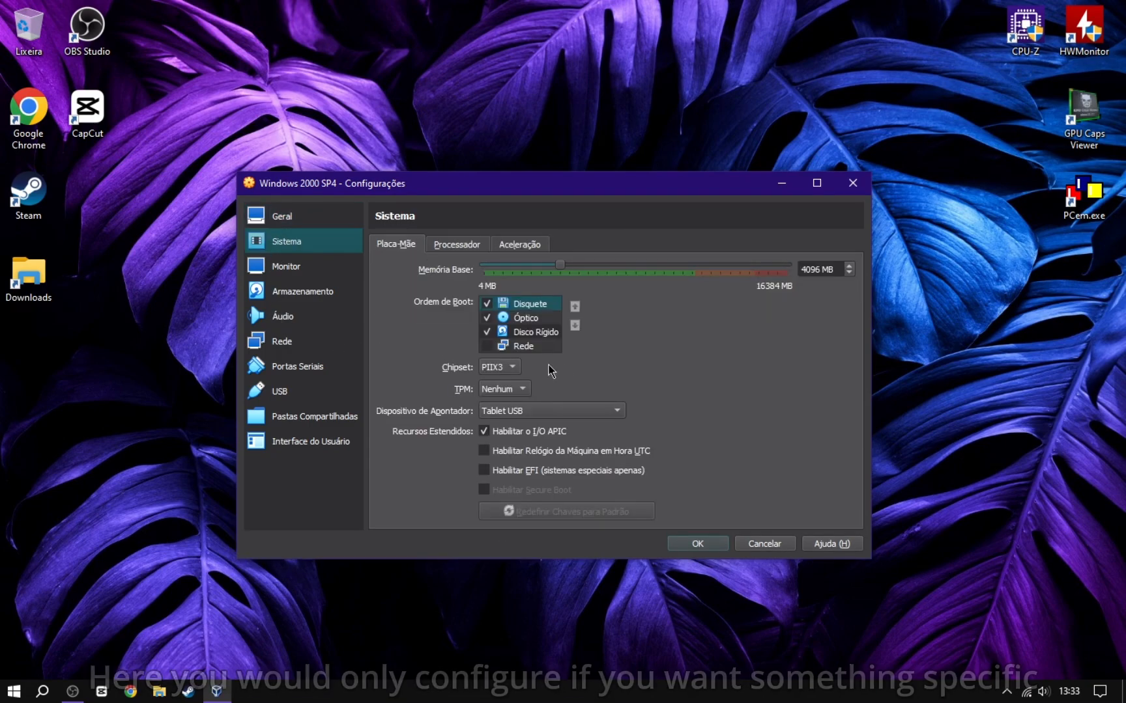
{"action": "left_click", "coordinate": [448, 249]}
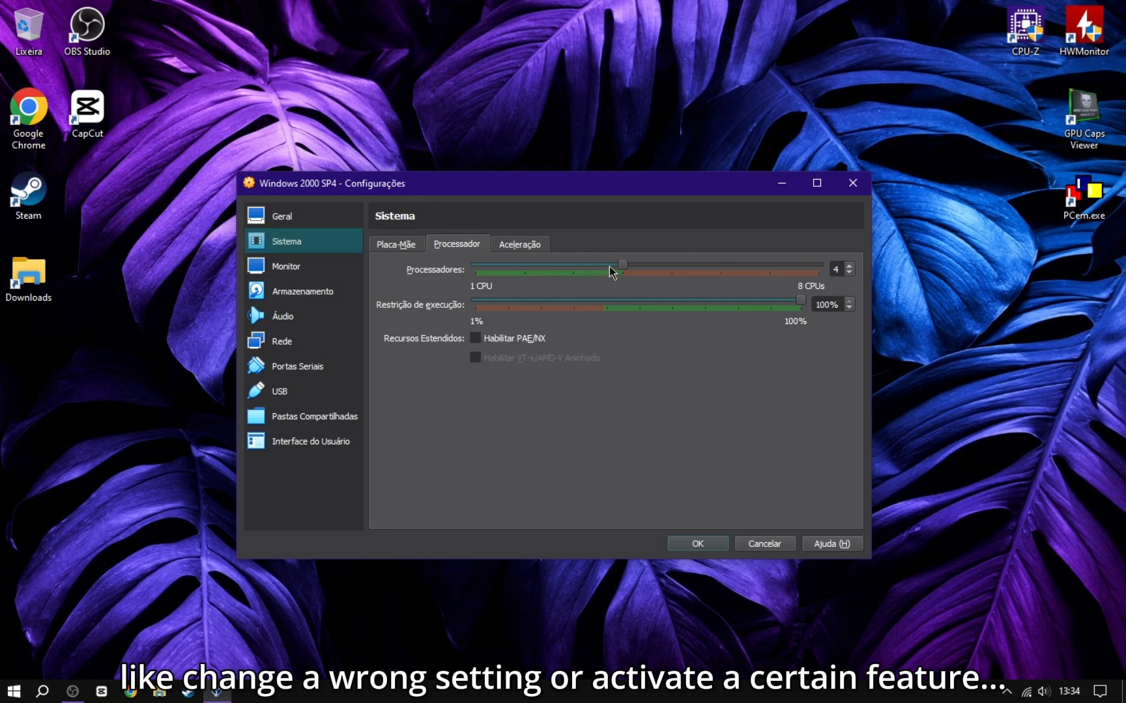
{"action": "left_click", "coordinate": [537, 243]}
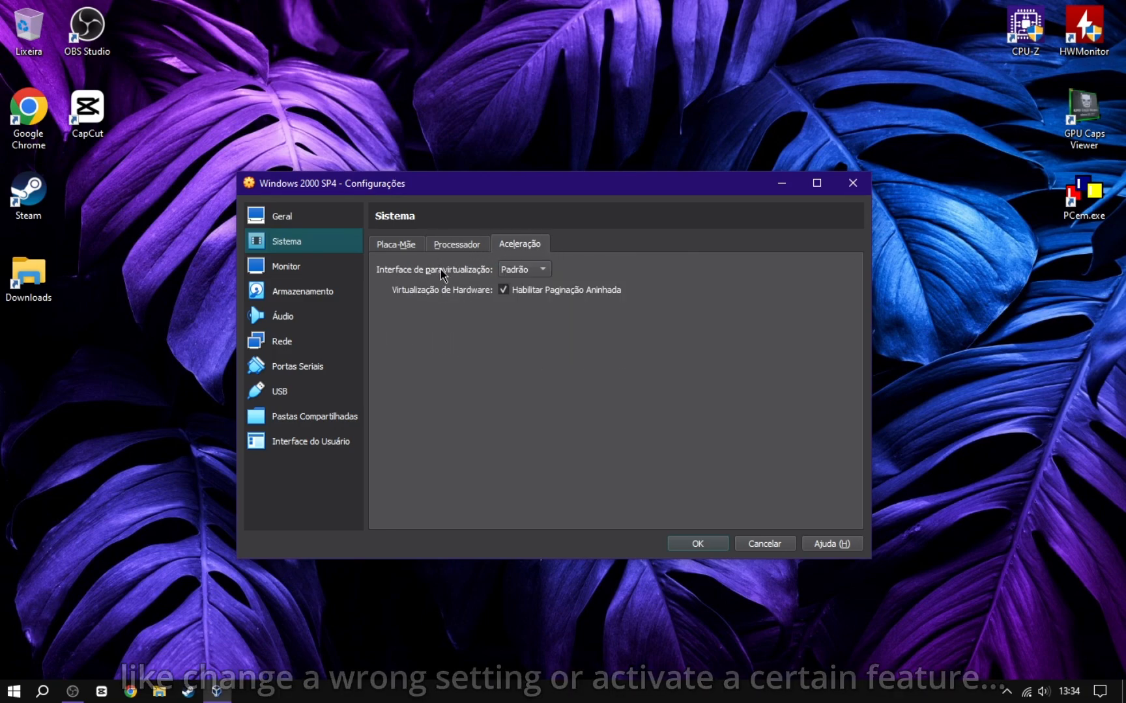
{"action": "left_click", "coordinate": [334, 275]}
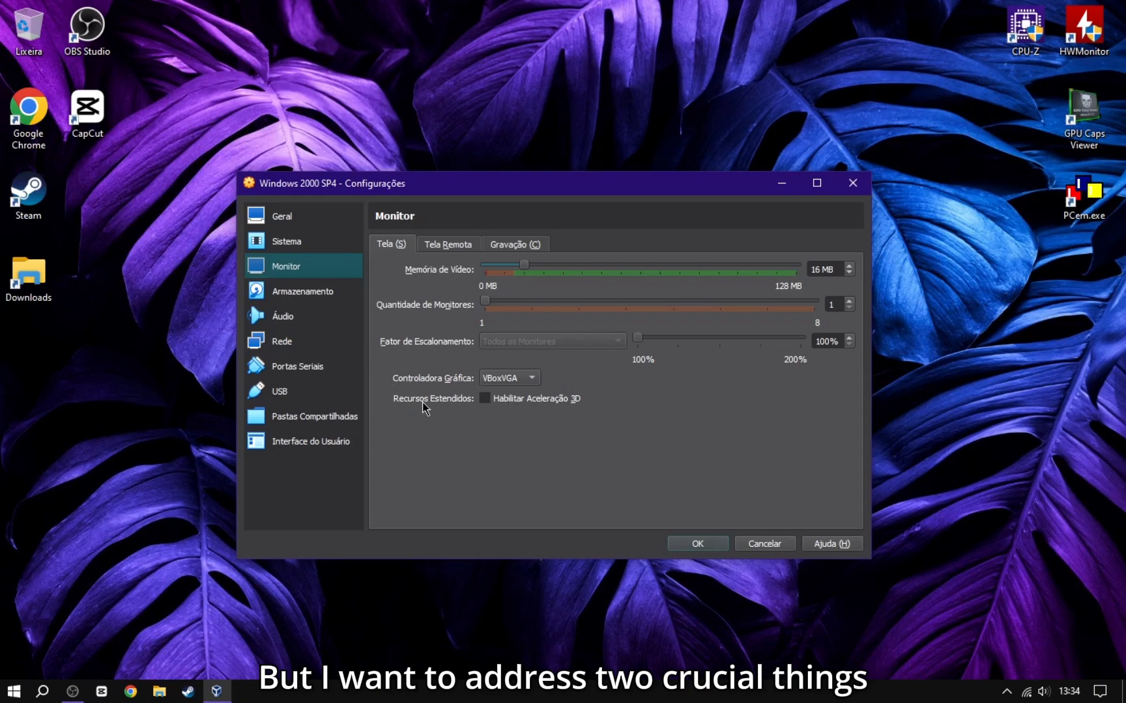
{"action": "left_click_drag", "start_coordinate": [528, 266], "coordinate": [822, 263]}
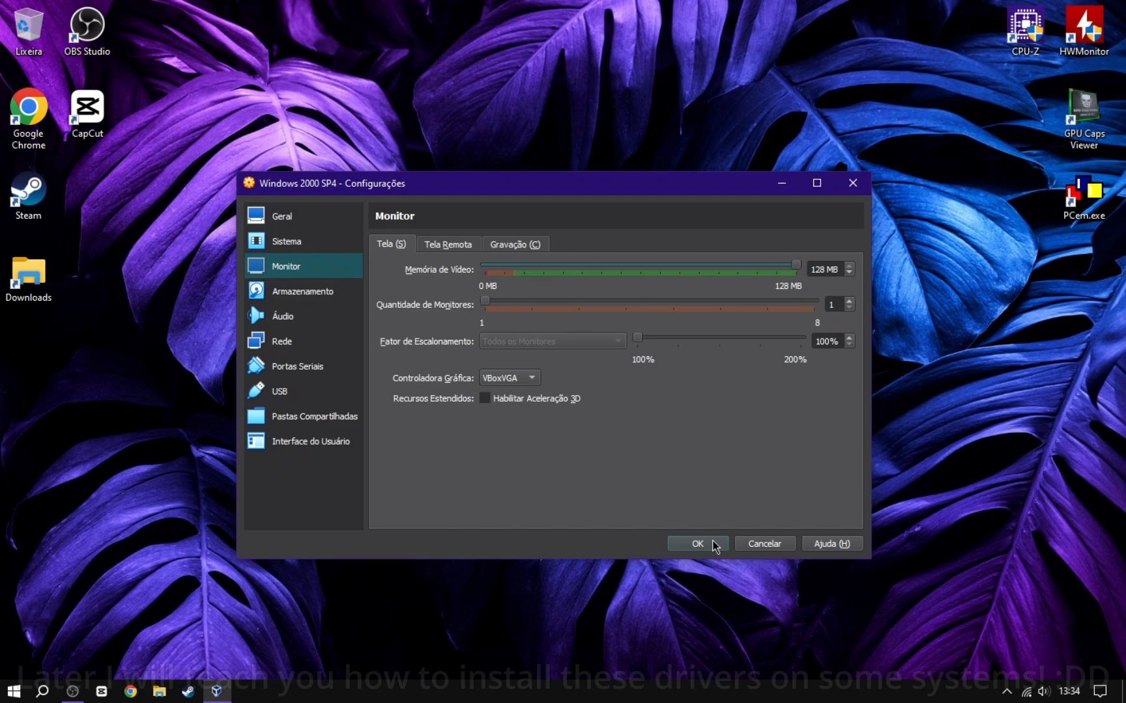
{"action": "left_click", "coordinate": [712, 543]}
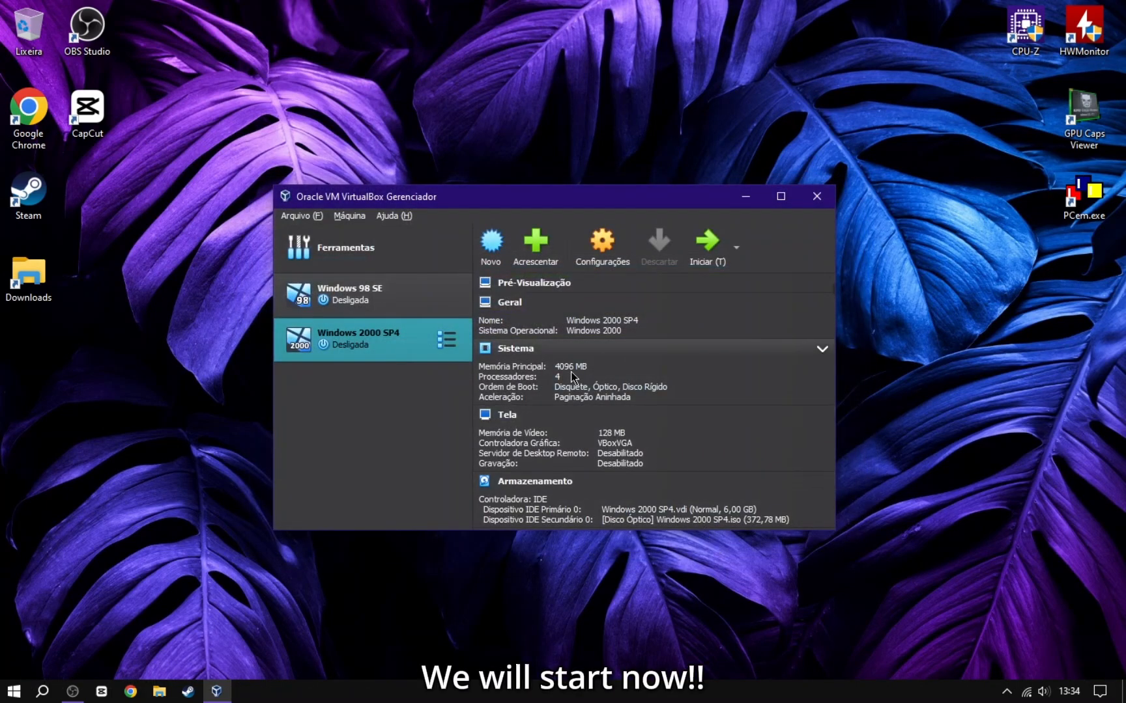
- Start the Windows 2000 SP4 machine and tidy its display by minimizing the manager, dismissing notifications and repositioning the machine window
{"action": "left_click", "coordinate": [697, 259]}
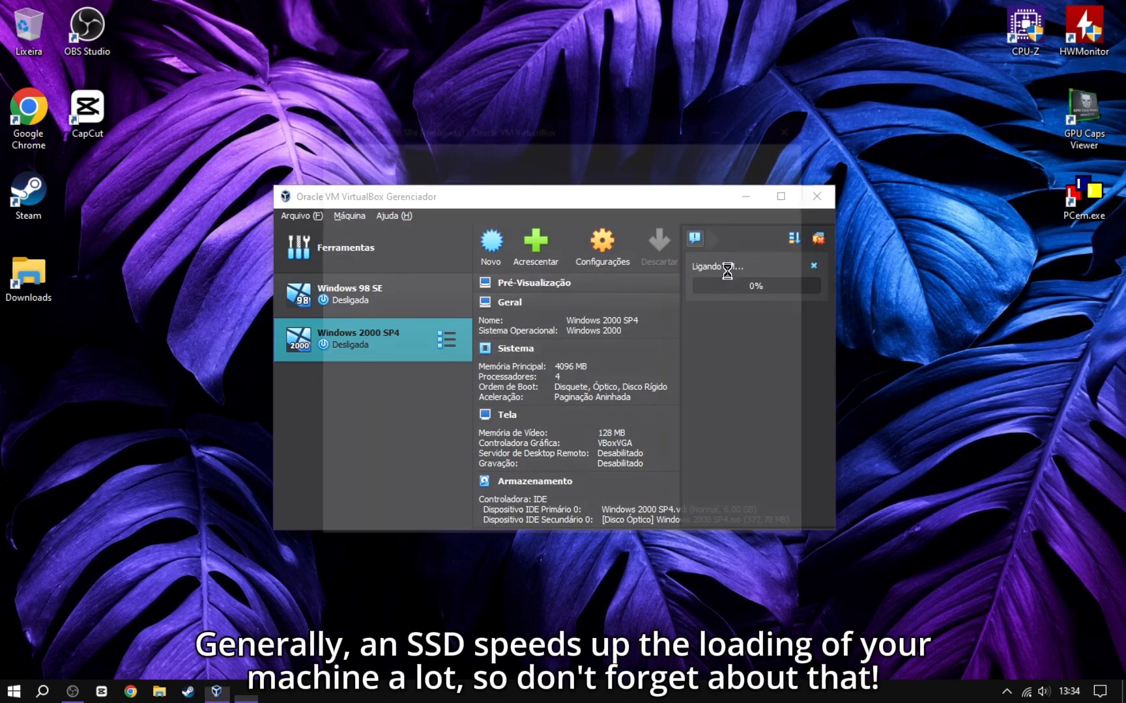
{"action": "left_click", "coordinate": [822, 242]}
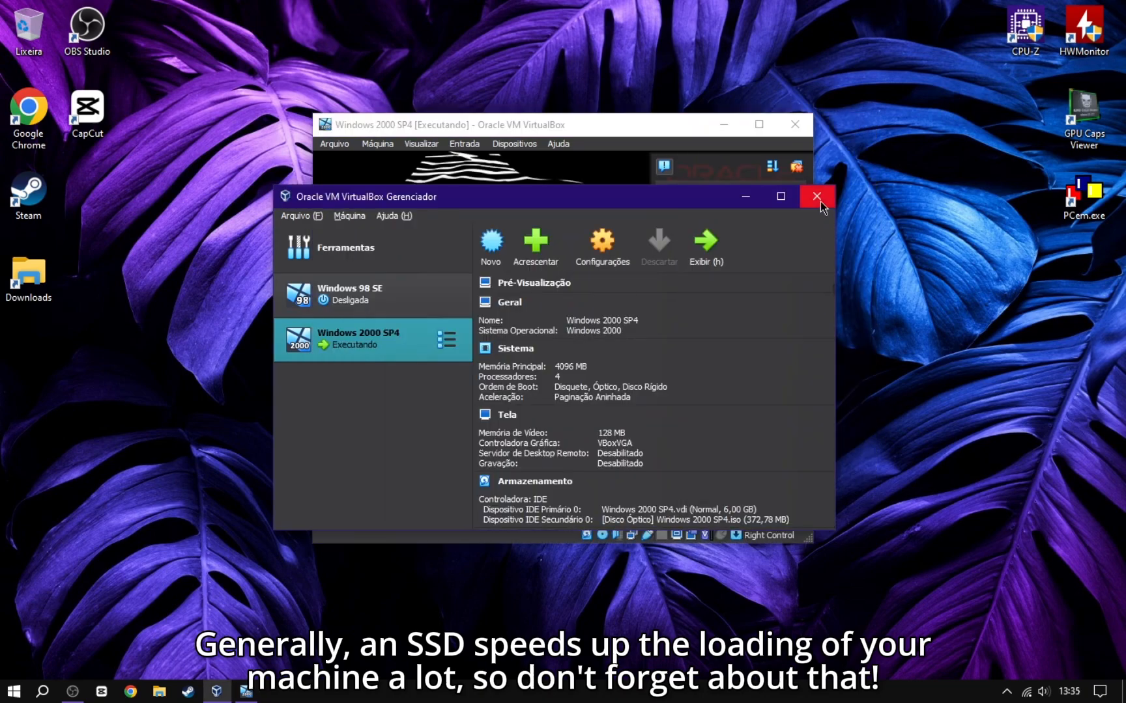
{"action": "left_click", "coordinate": [746, 198]}
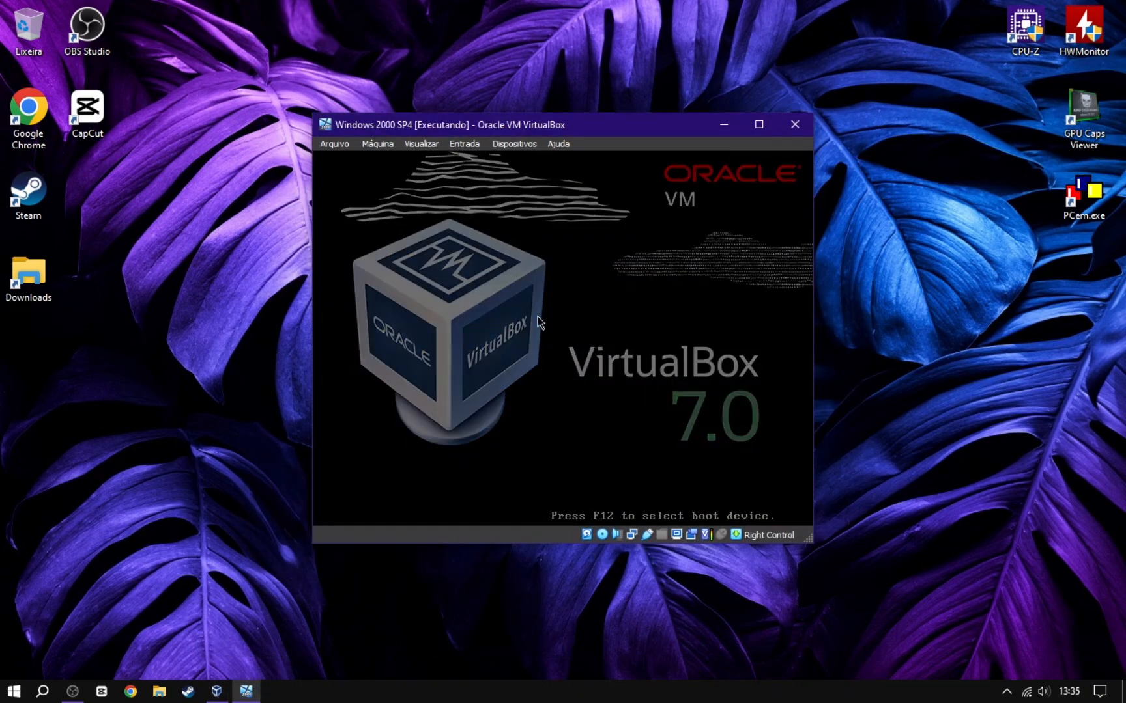
{"action": "mouse_move", "coordinate": [63, 700]}
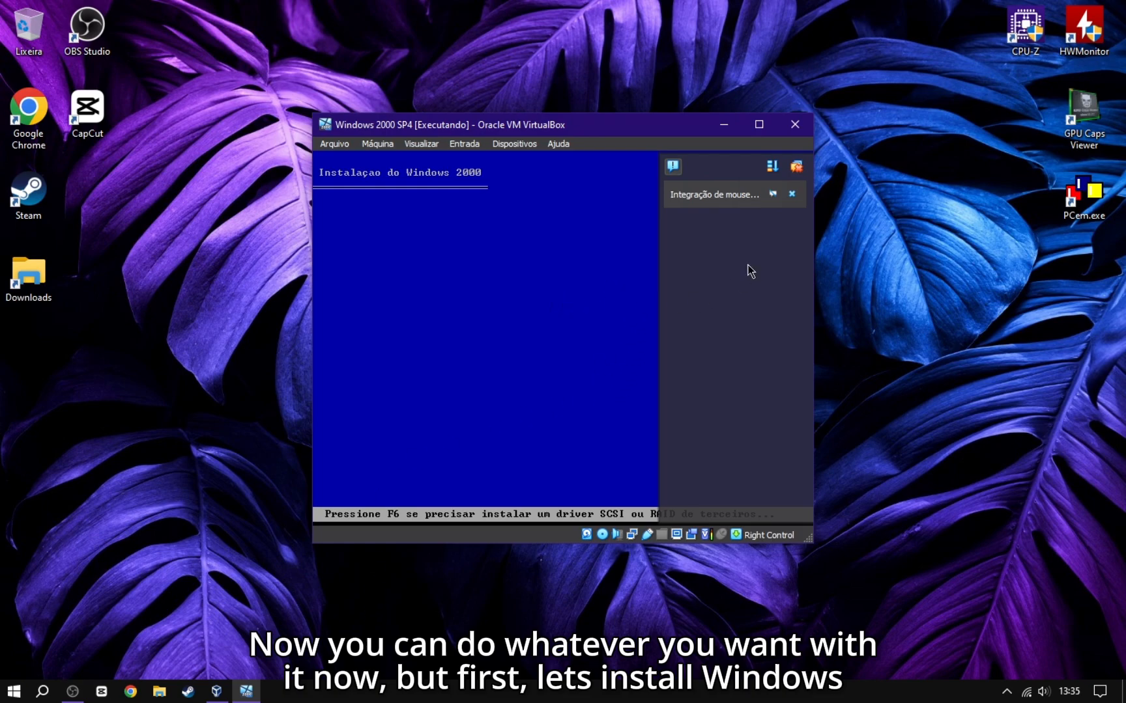
{"action": "left_click", "coordinate": [796, 167]}
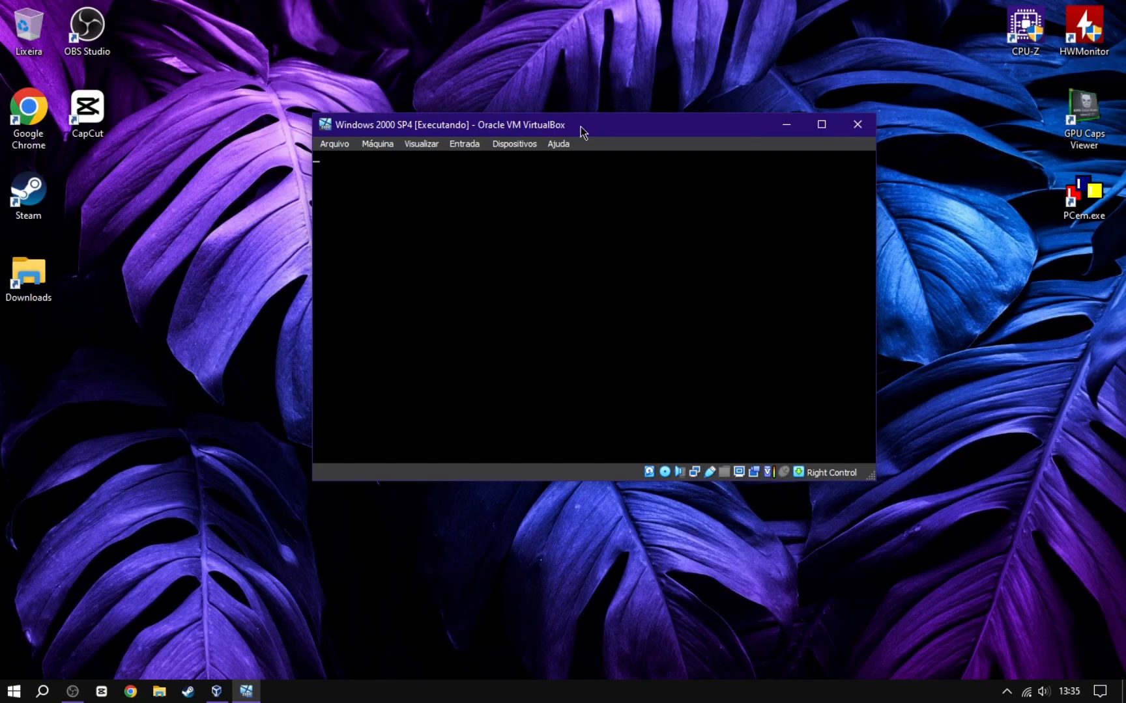
{"action": "left_click_drag", "start_coordinate": [580, 127], "coordinate": [510, 160]}
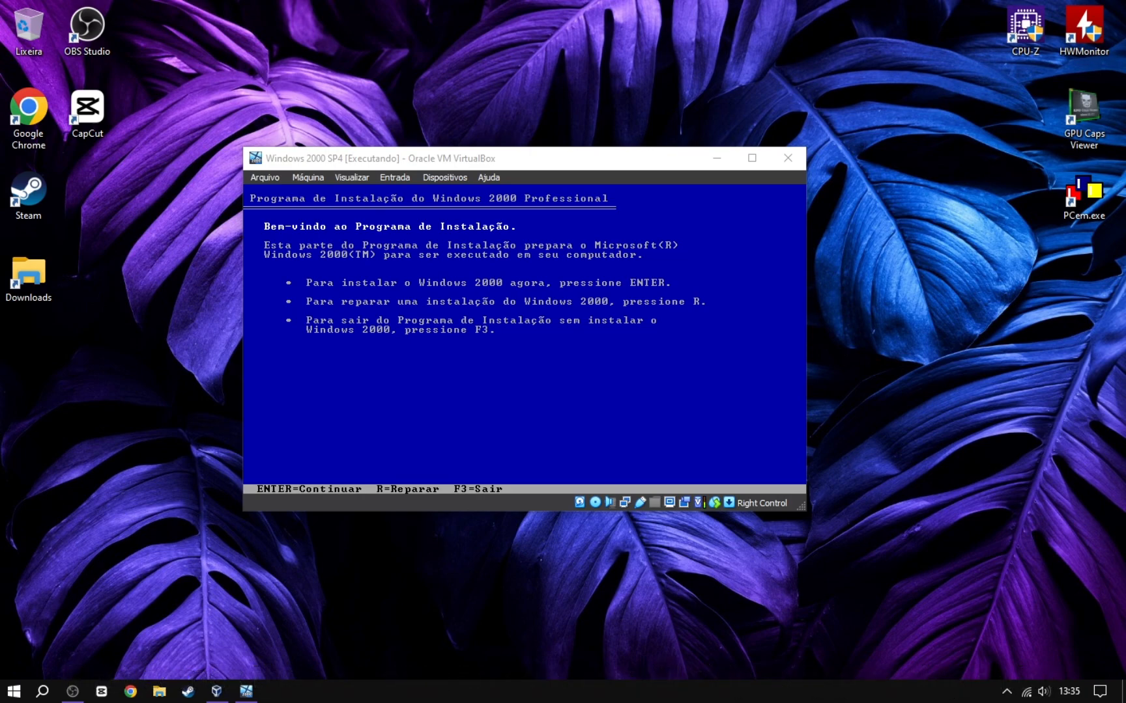
- Accept the Windows 2000 licence agreement and install to the unpartitioned space, formatted with NTFS
{"action": "key", "text": "alt+Tab"}
{"action": "key", "text": "Return"}
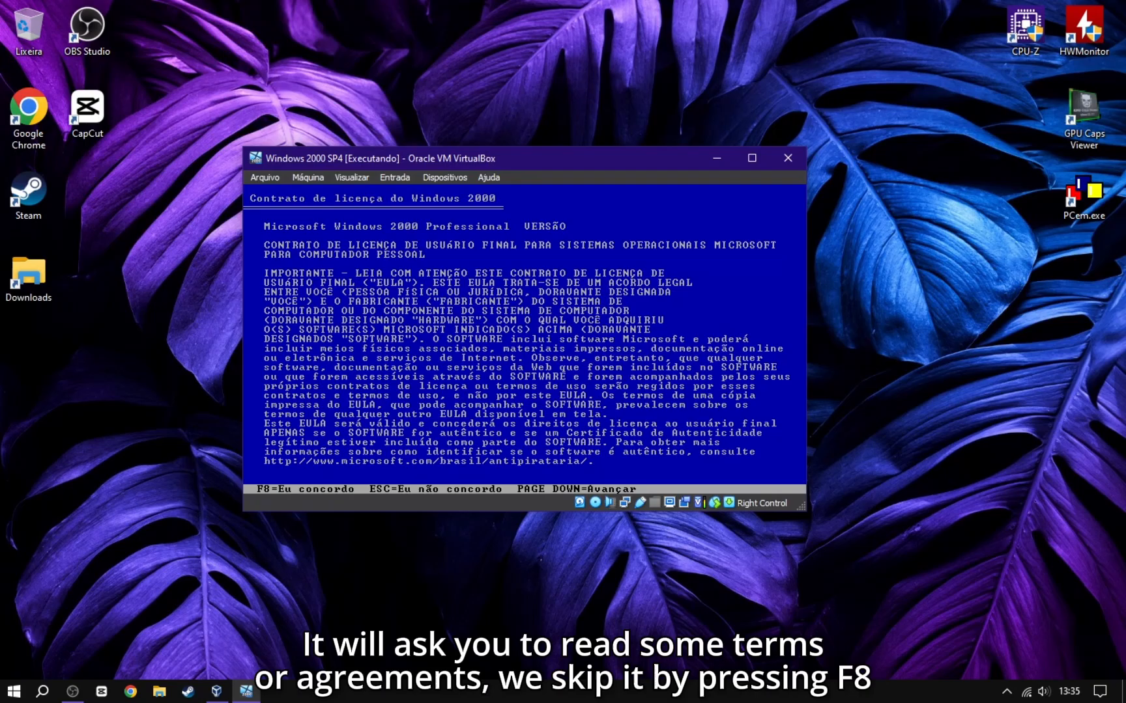
{"action": "key", "text": "F8"}
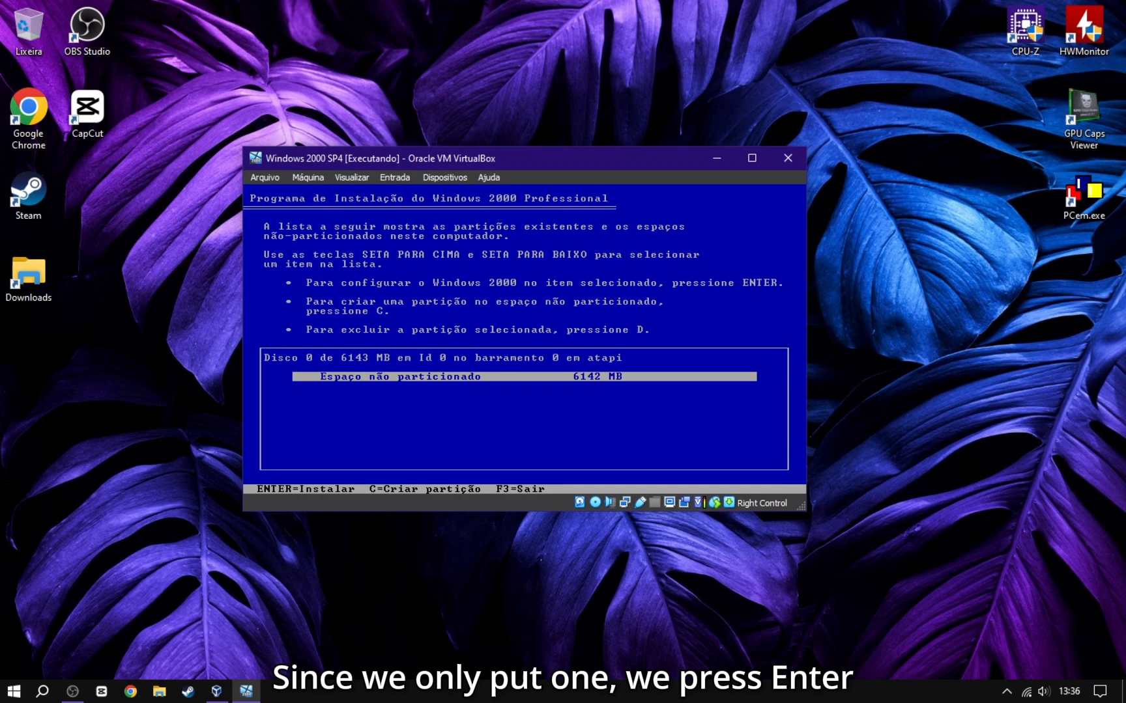
{"action": "key", "text": "Return"}
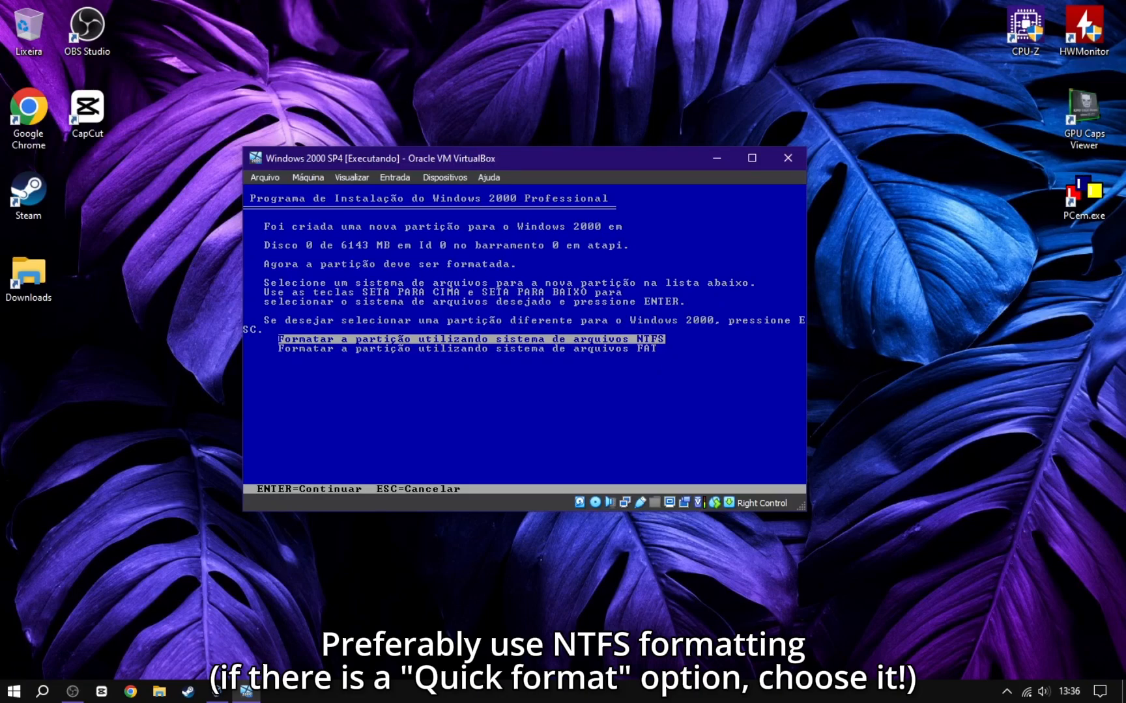
{"action": "key", "text": "Return"}
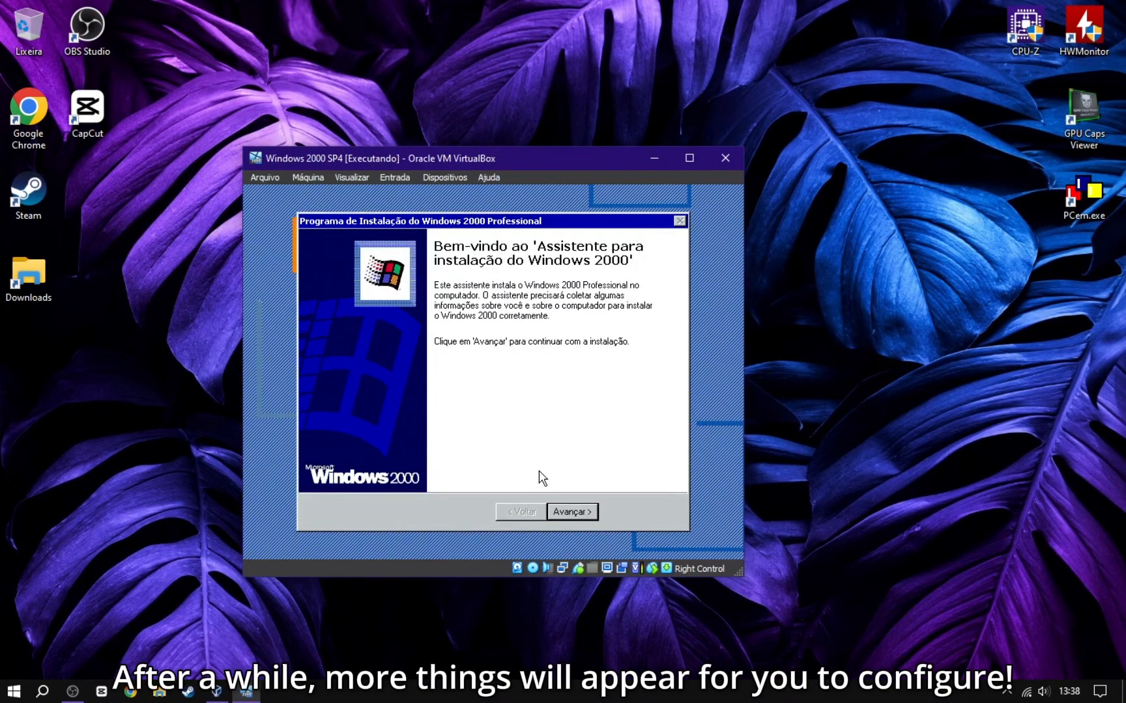
- Keep the default regional settings in the installation wizard and enter the user's name, leaving the organization empty
{"action": "left_click", "coordinate": [573, 511]}
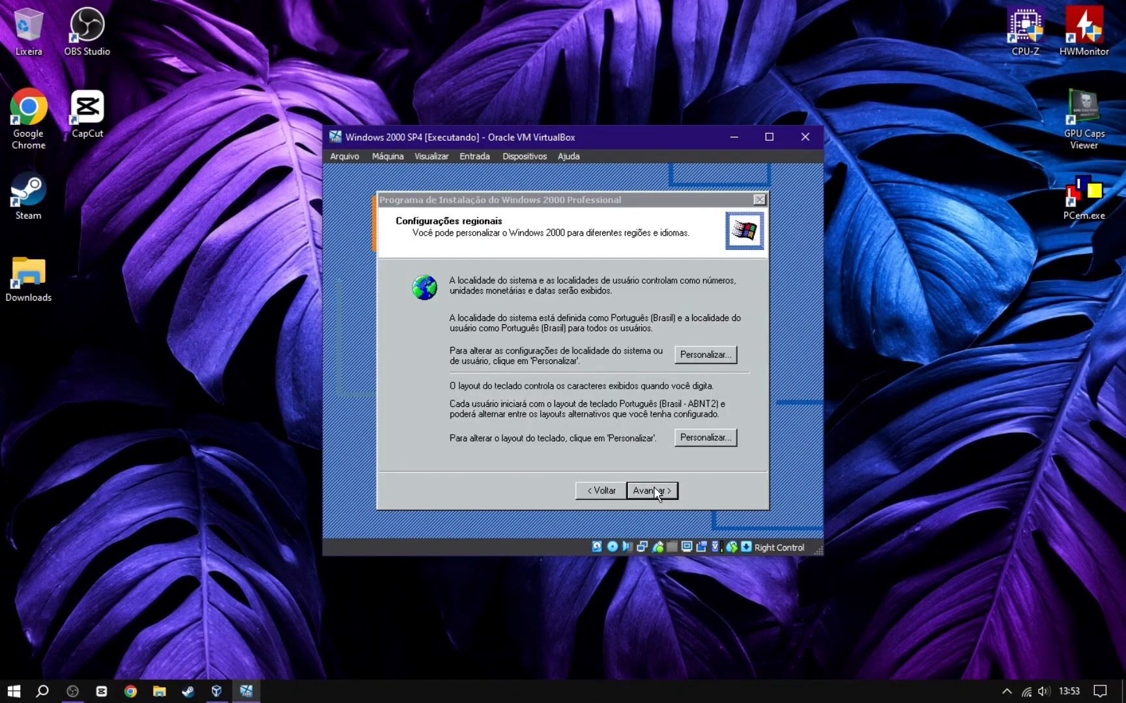
{"action": "left_click", "coordinate": [656, 491]}
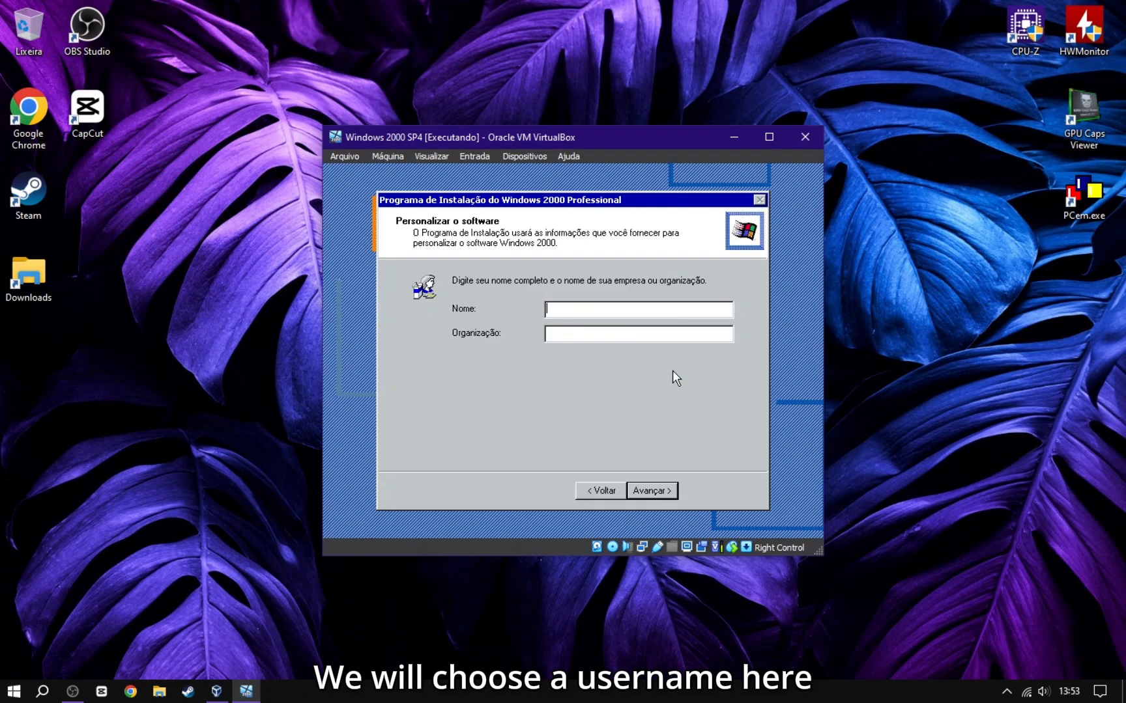
{"action": "type", "text": "ZaenX"}
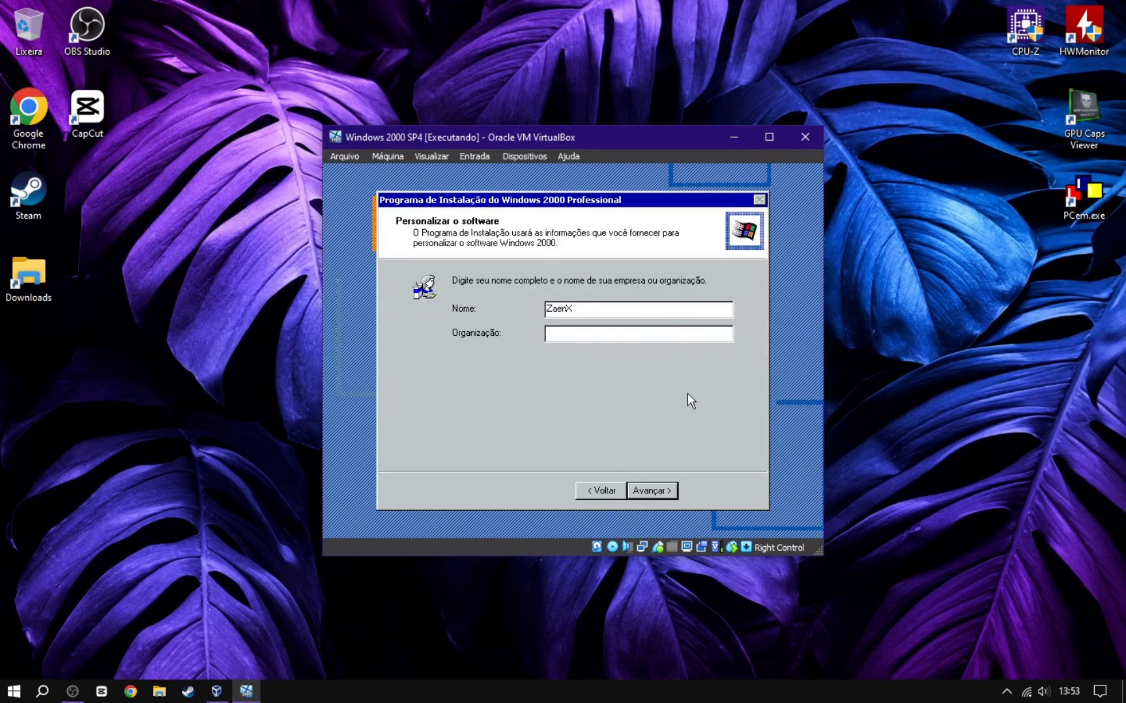
{"action": "left_click", "coordinate": [649, 493]}
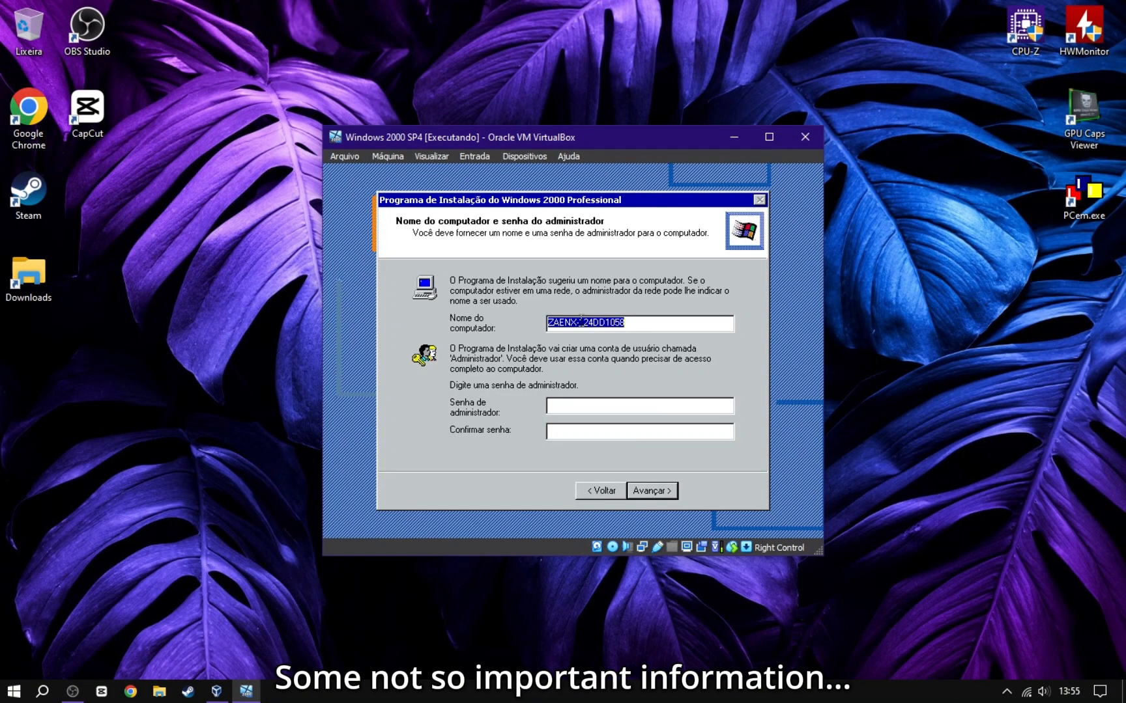
- Edit the suggested computer name by replacing its prefix, and continue with the typical network settings
{"action": "left_click_drag", "start_coordinate": [581, 323], "coordinate": [543, 322]}
{"action": "key", "text": "BackSpace"}
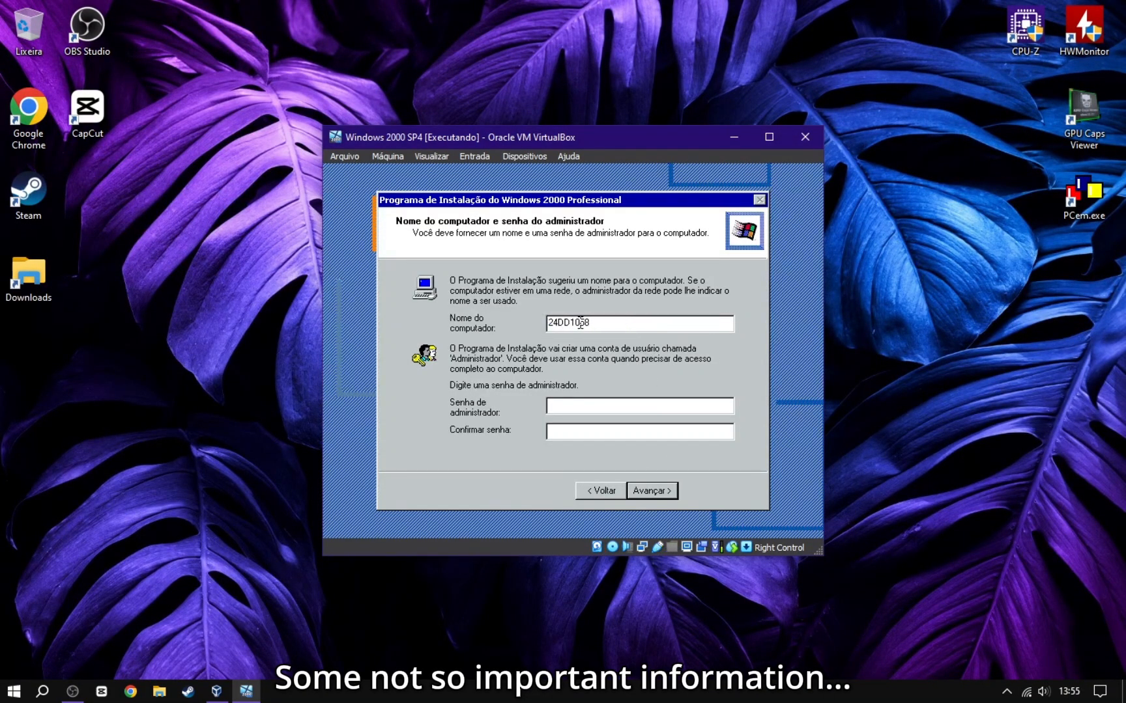
{"action": "type", "text": "1"}
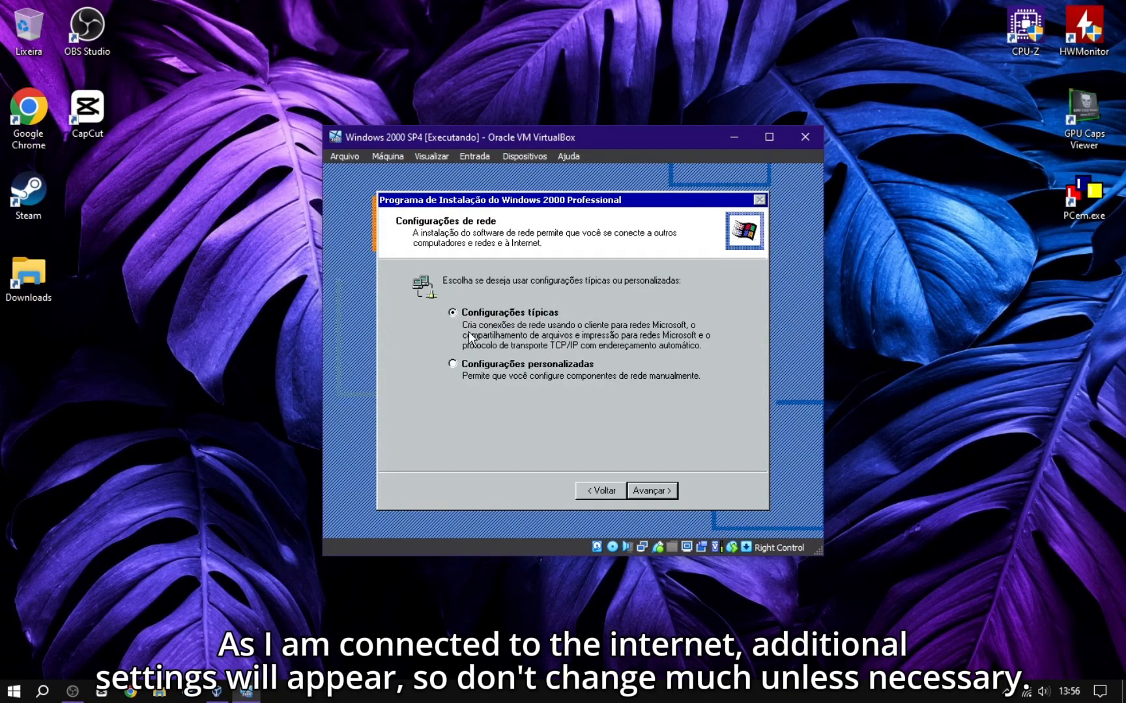
{"action": "left_click", "coordinate": [658, 485]}
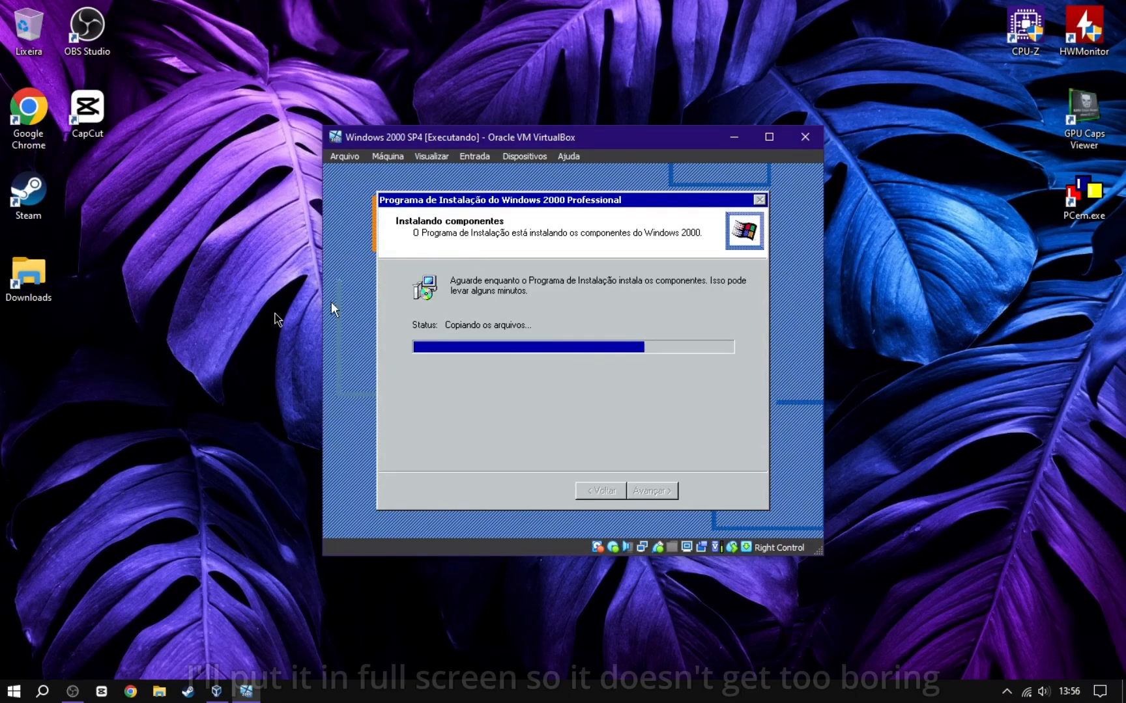
- Scale the machine's virtual screen to 175% and switch it to full-screen mode
{"action": "left_click", "coordinate": [430, 156]}
{"action": "mouse_move", "coordinate": [577, 327]}
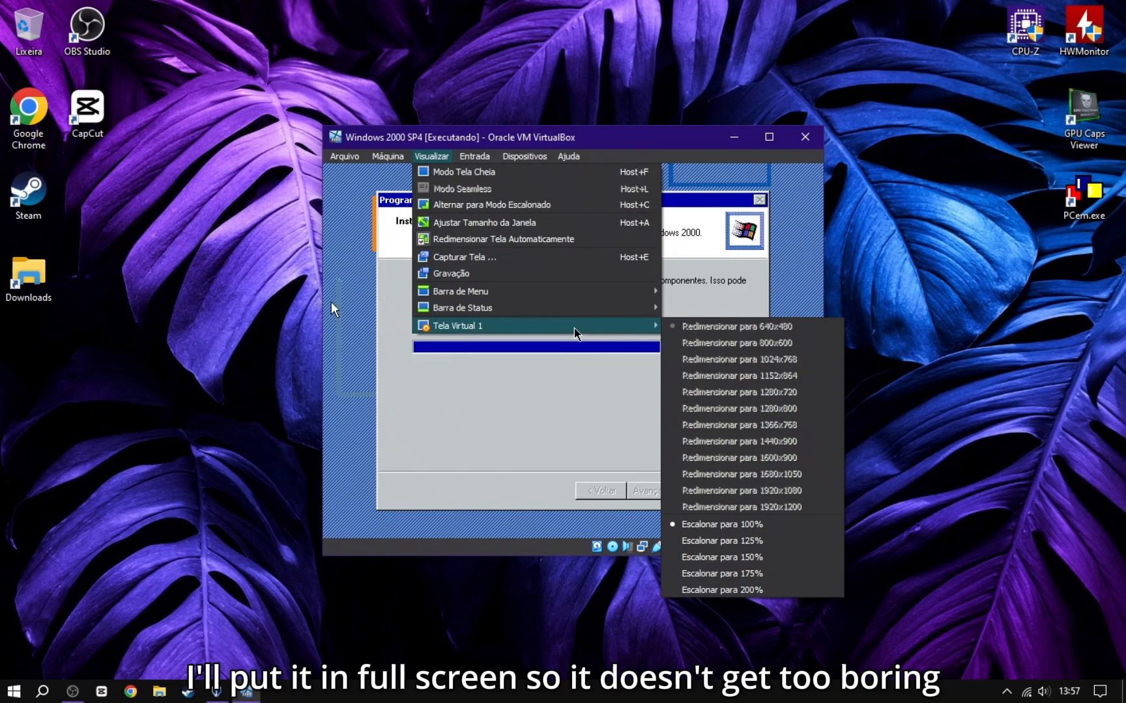
{"action": "left_click", "coordinate": [750, 573]}
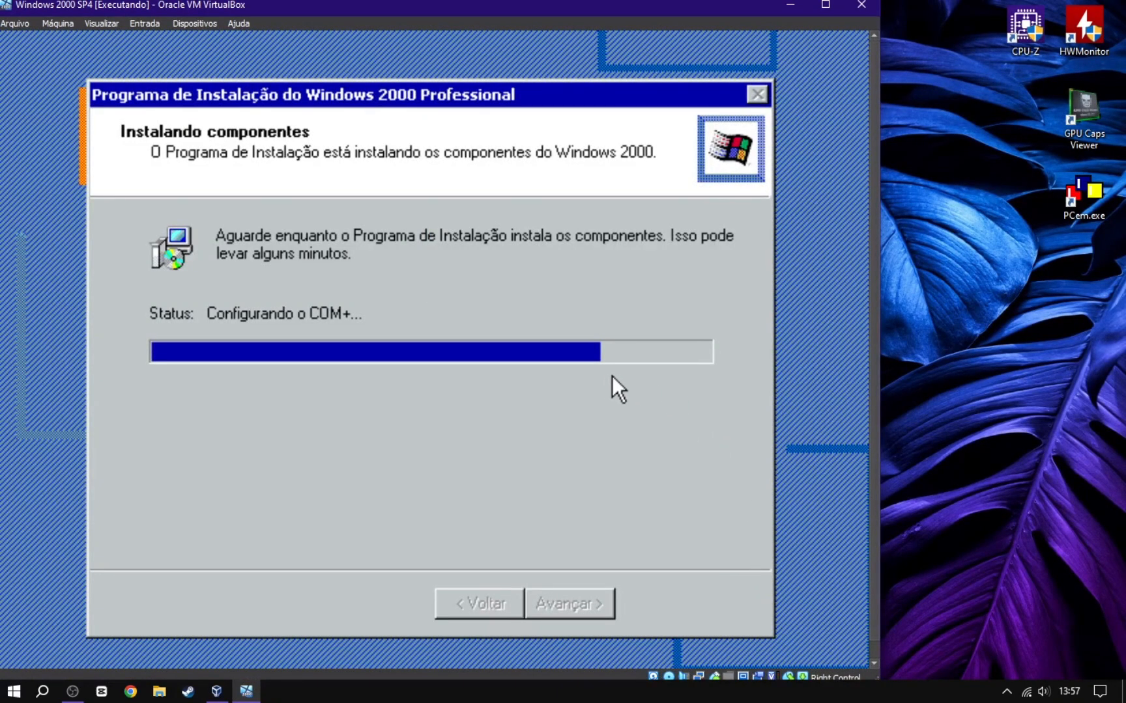
{"action": "key", "text": "ctrl+f"}
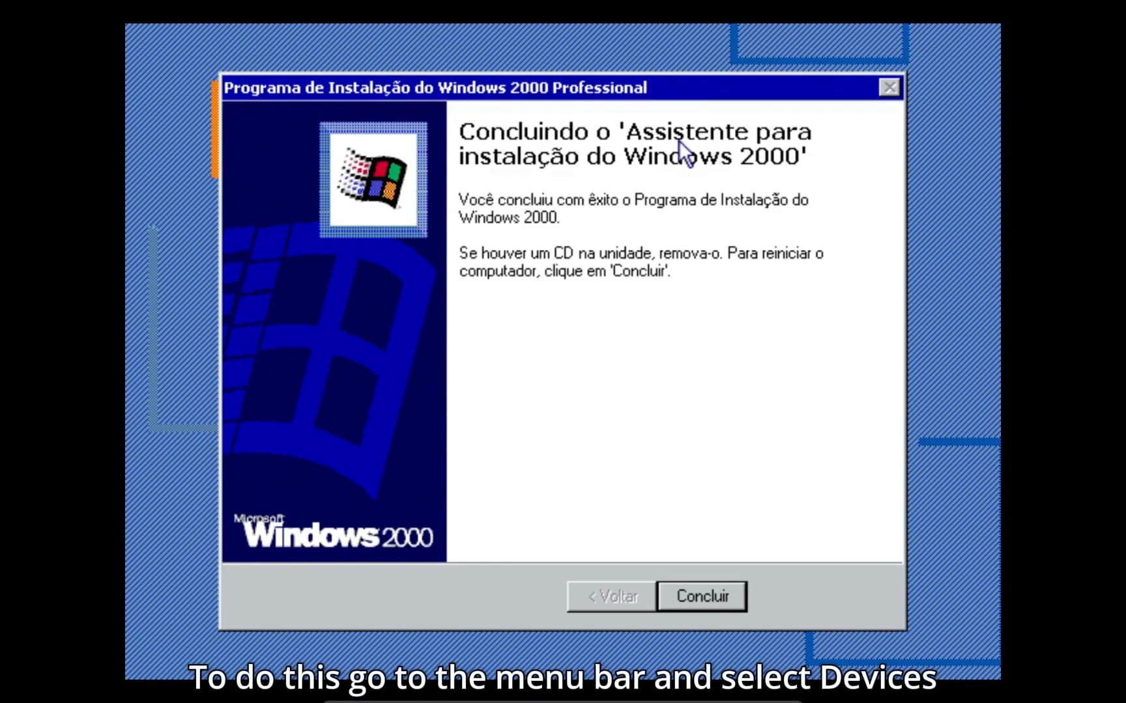
- Remove the Windows 2000 SP4 disc image from the virtual drive and finish the setup wizard to restart the machine
{"action": "mouse_move", "coordinate": [486, 702]}
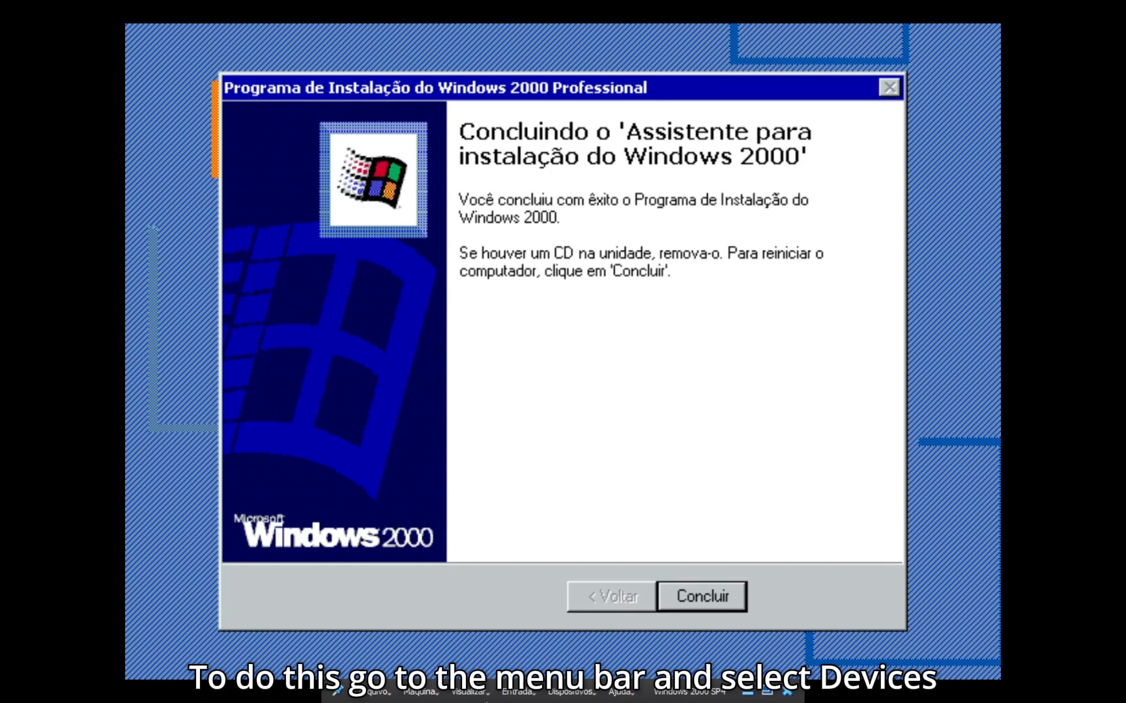
{"action": "left_click", "coordinate": [570, 691]}
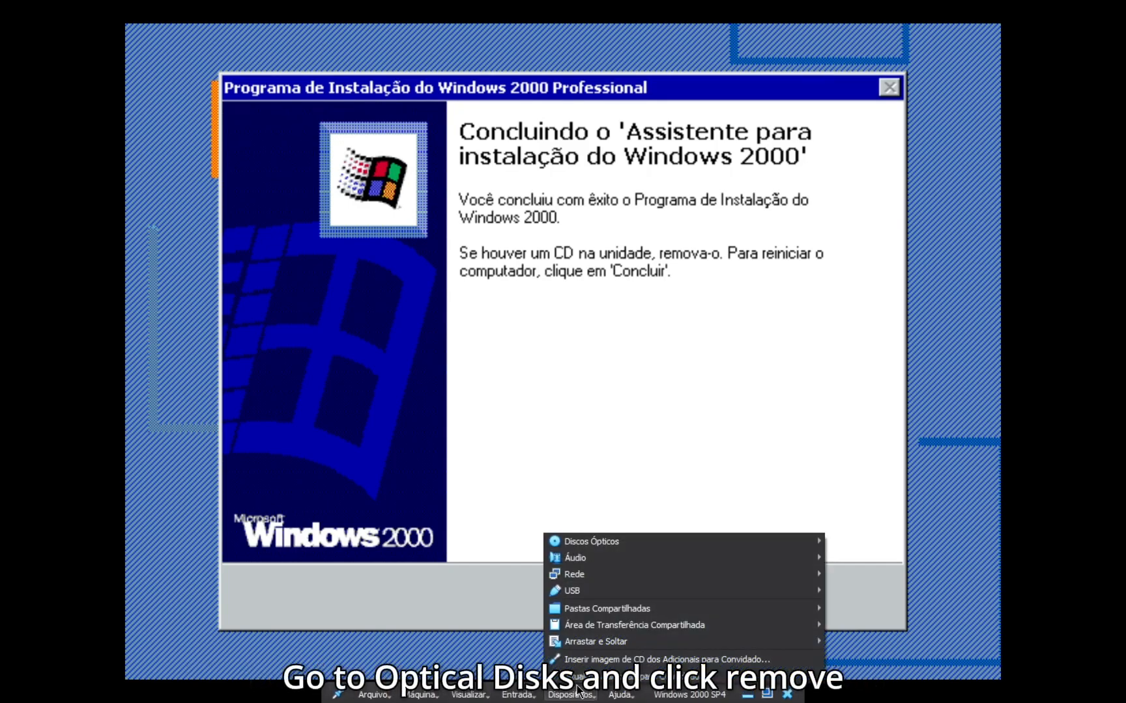
{"action": "mouse_move", "coordinate": [608, 540]}
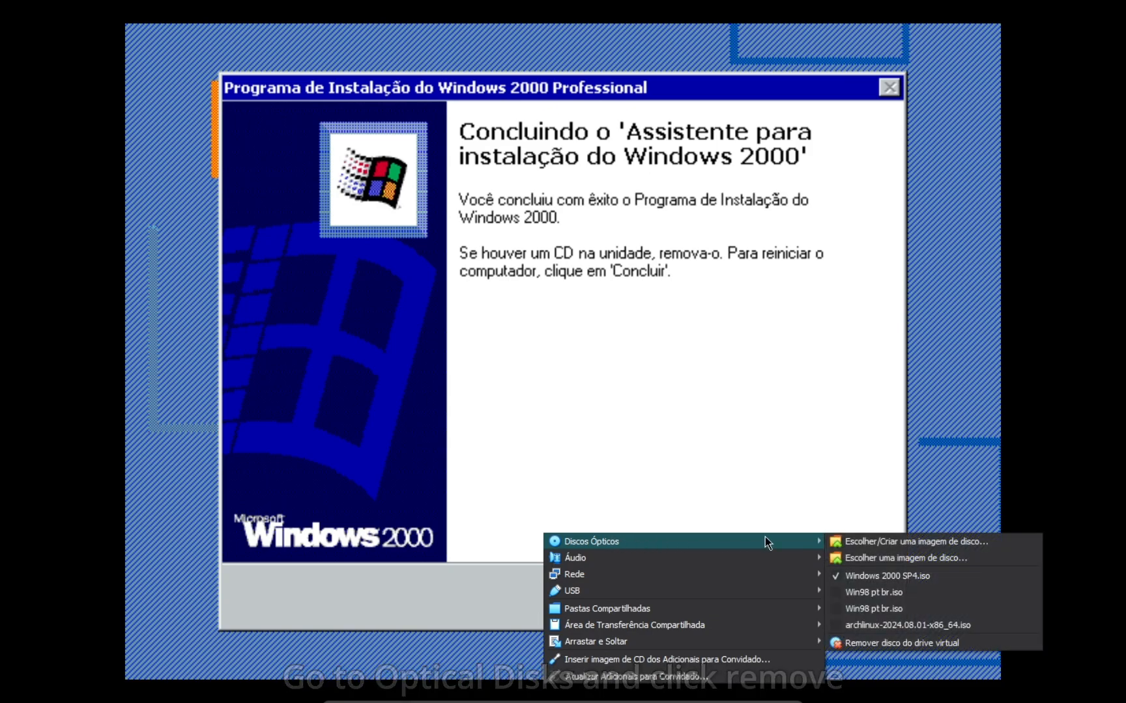
{"action": "left_click", "coordinate": [930, 643]}
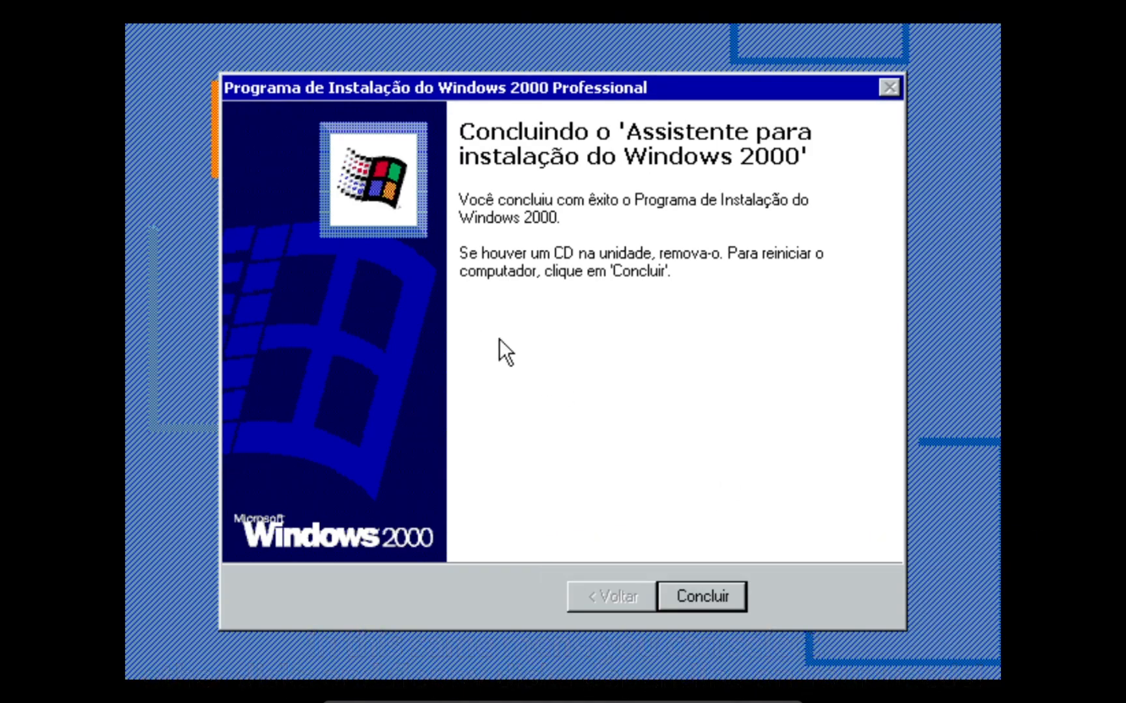
{"action": "left_click", "coordinate": [691, 598]}
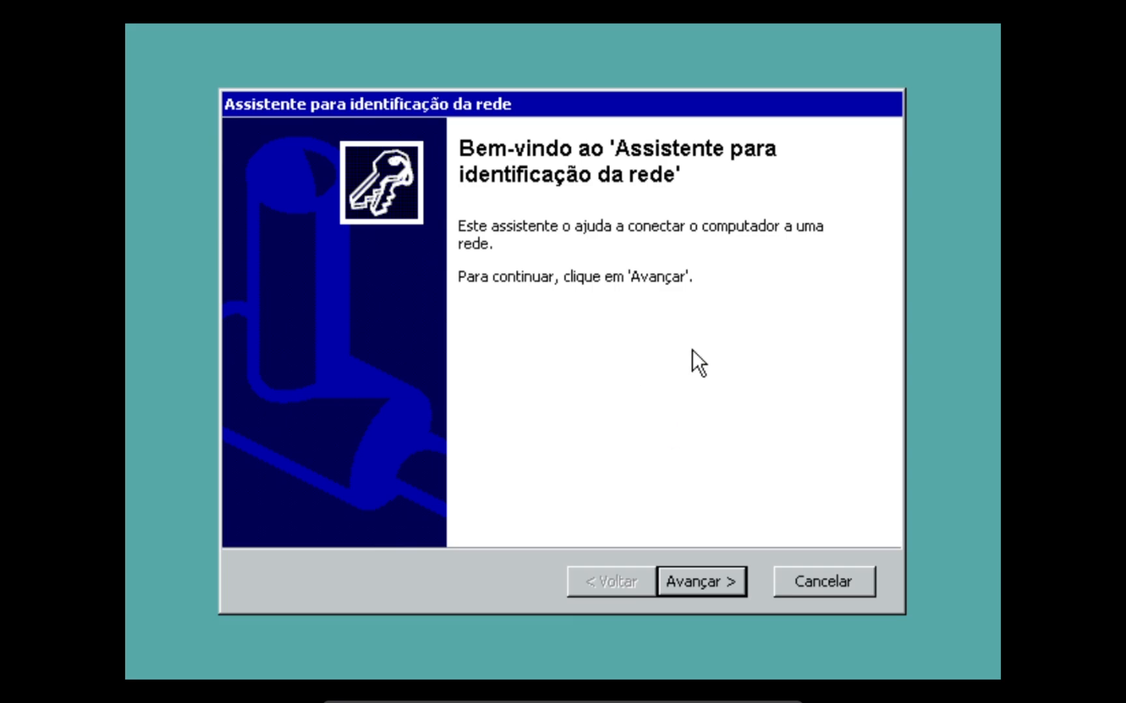
- Complete the network identification wizard, keeping automatic logon for the suggested user with both password fields blank
{"action": "left_click", "coordinate": [717, 582]}
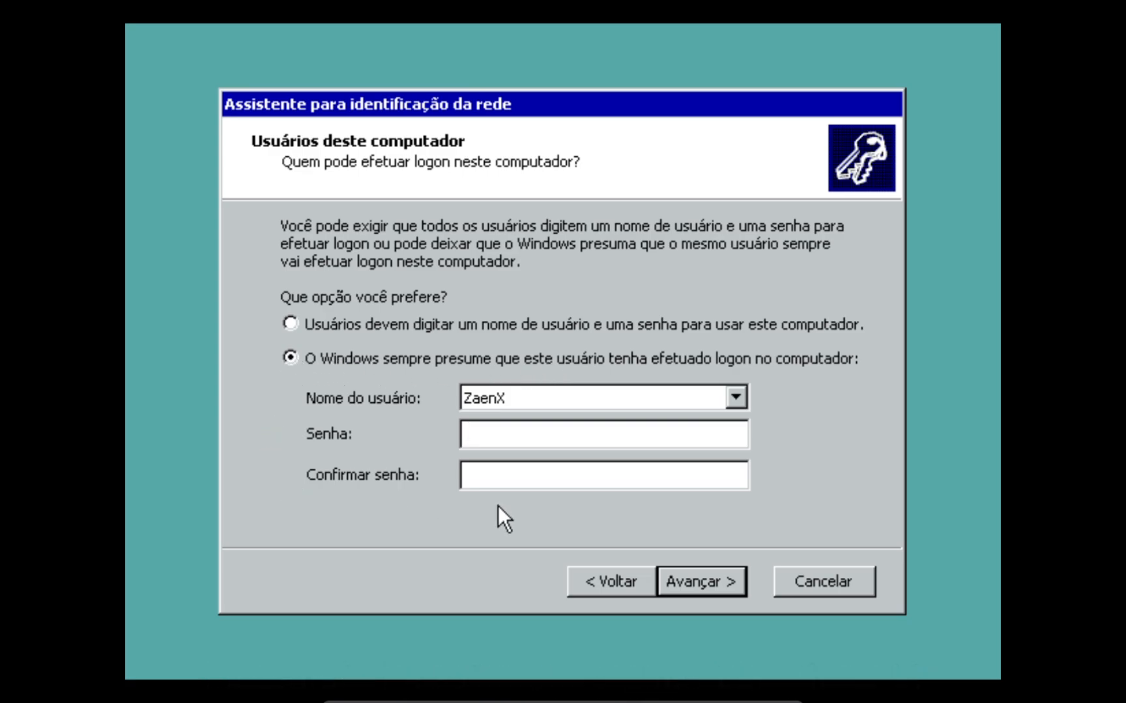
{"action": "left_click", "coordinate": [714, 580]}
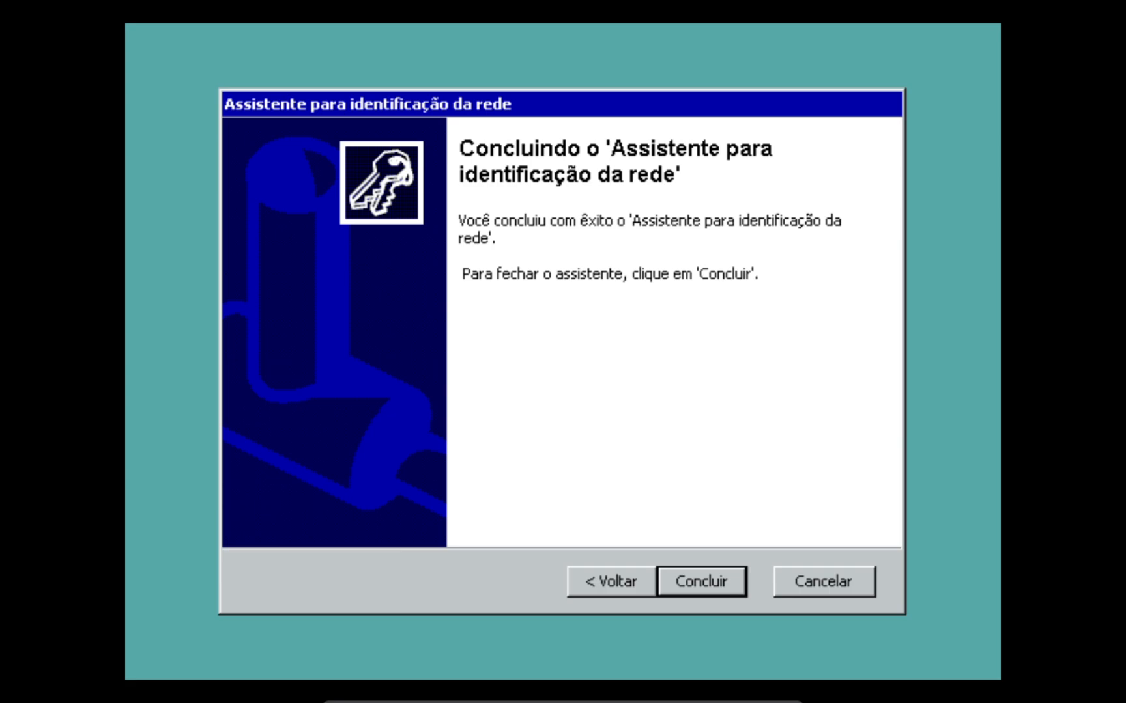
{"action": "left_click", "coordinate": [702, 581]}
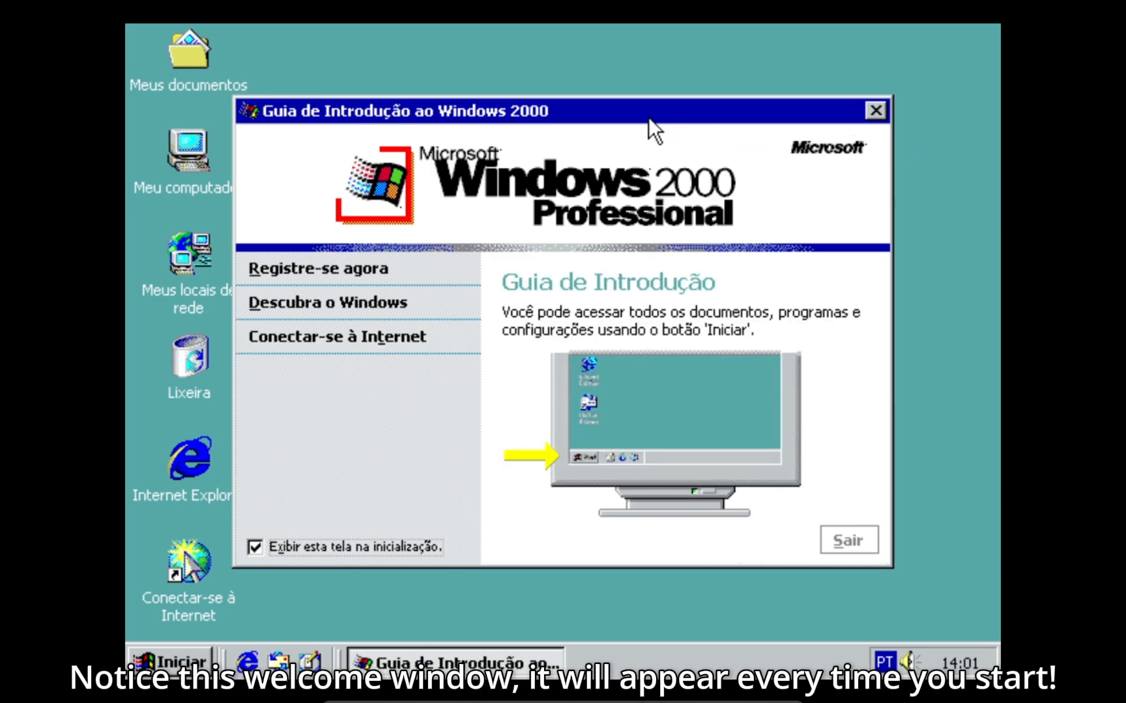
- Stop the Windows 2000 welcome guide from showing at startup and exit it
{"action": "left_click_drag", "start_coordinate": [648, 117], "coordinate": [692, 91]}
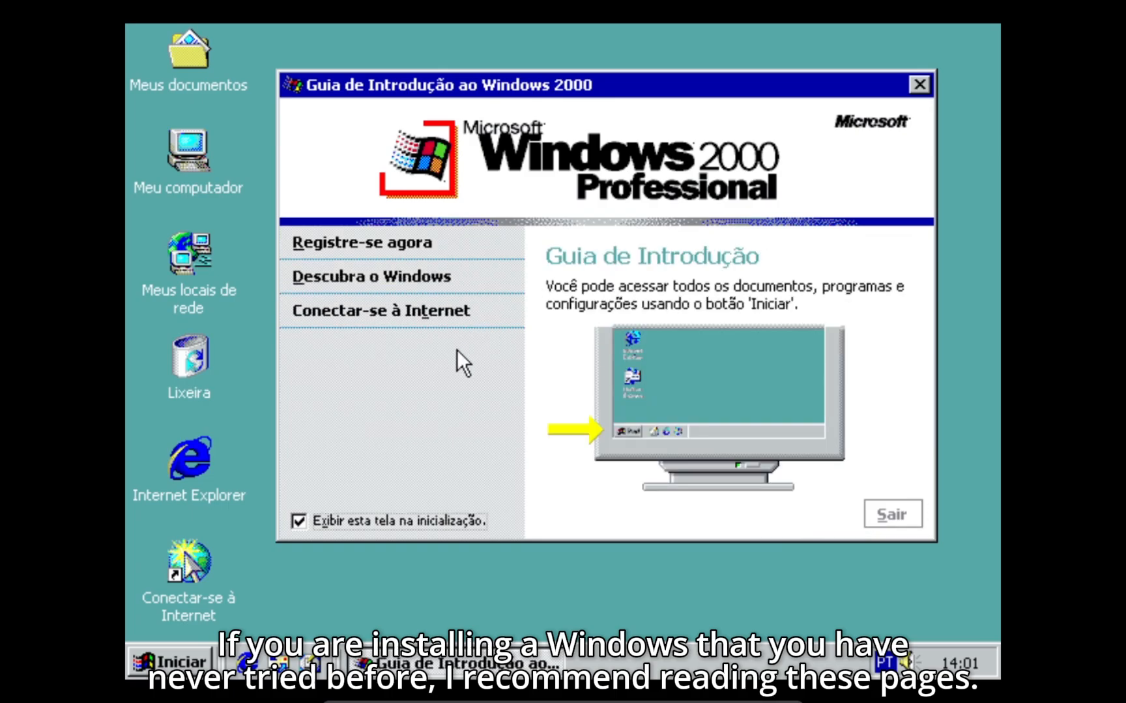
{"action": "left_click", "coordinate": [306, 519]}
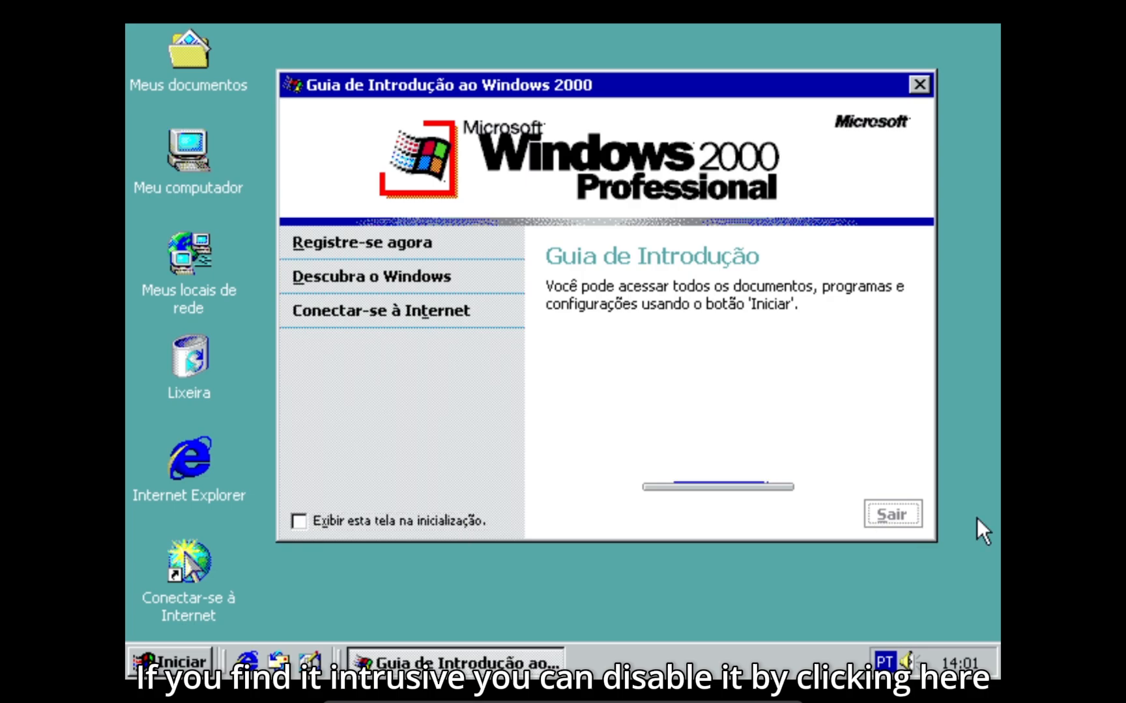
{"action": "left_click", "coordinate": [905, 518]}
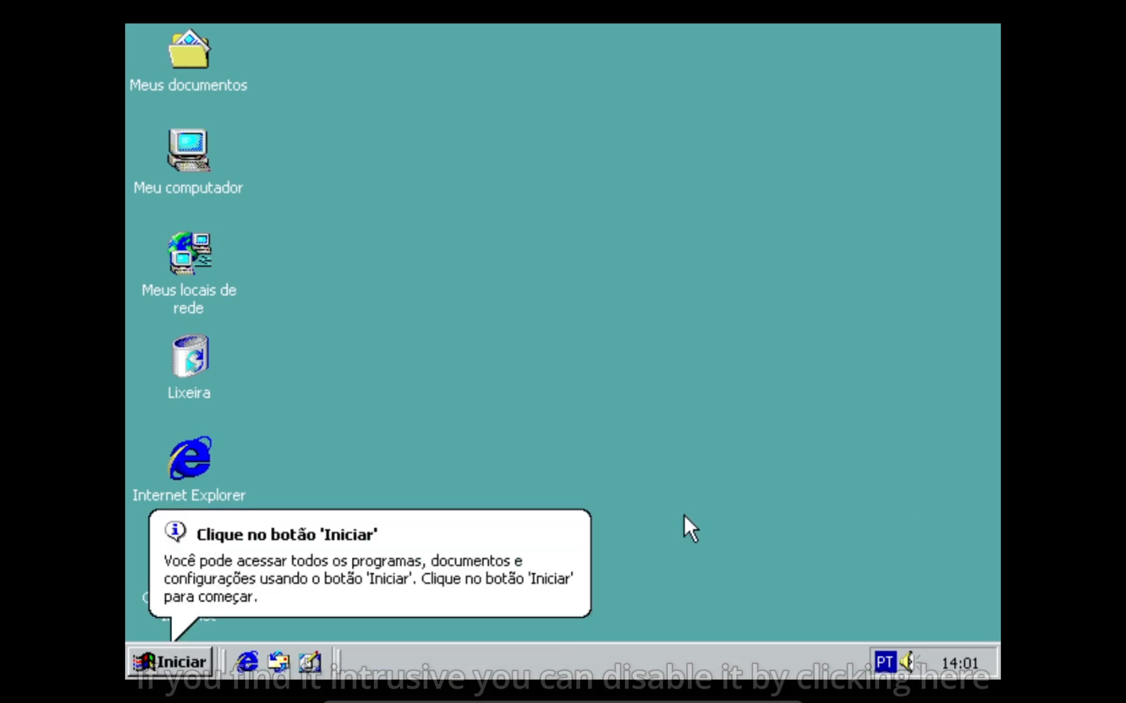
- Reopen the welcome guide through the Iniciando entry among the system tools, and exit it
{"action": "left_click", "coordinate": [193, 660]}
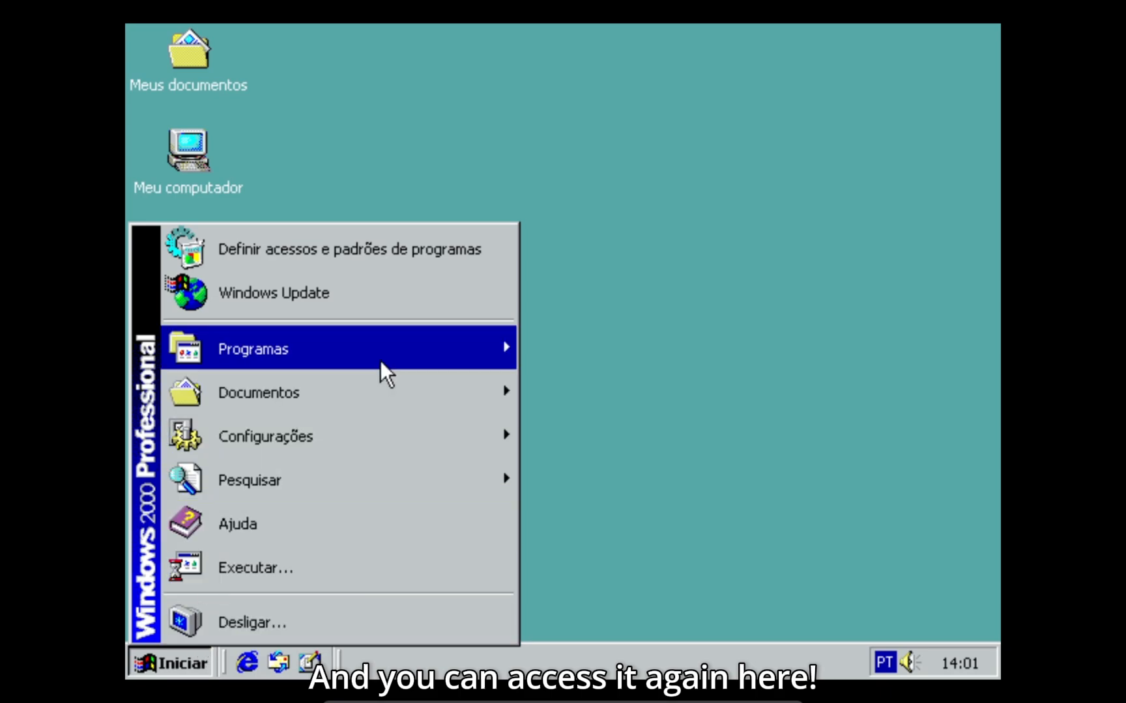
{"action": "mouse_move", "coordinate": [380, 366]}
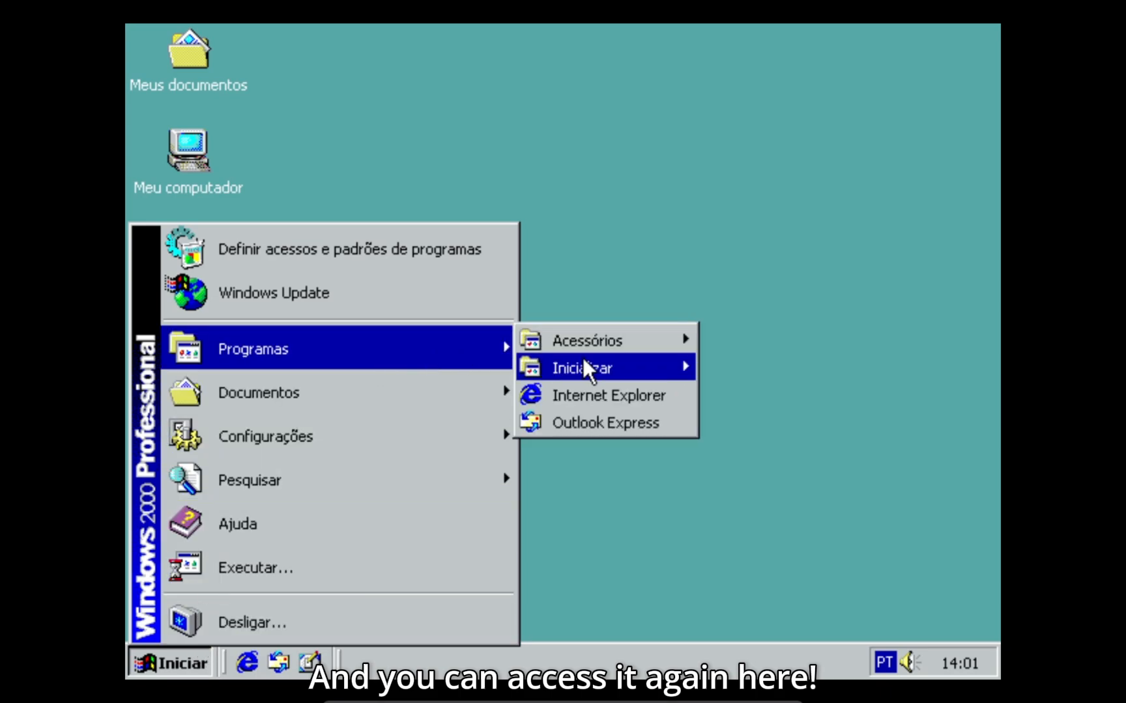
{"action": "mouse_move", "coordinate": [599, 343]}
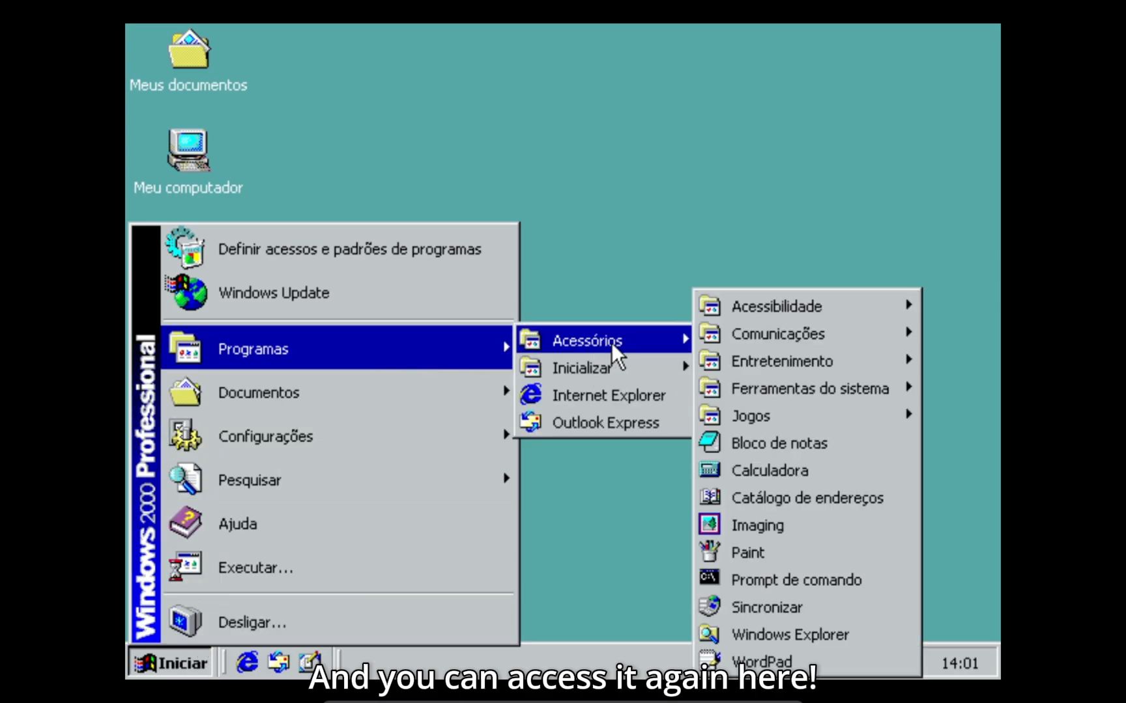
{"action": "mouse_move", "coordinate": [786, 385]}
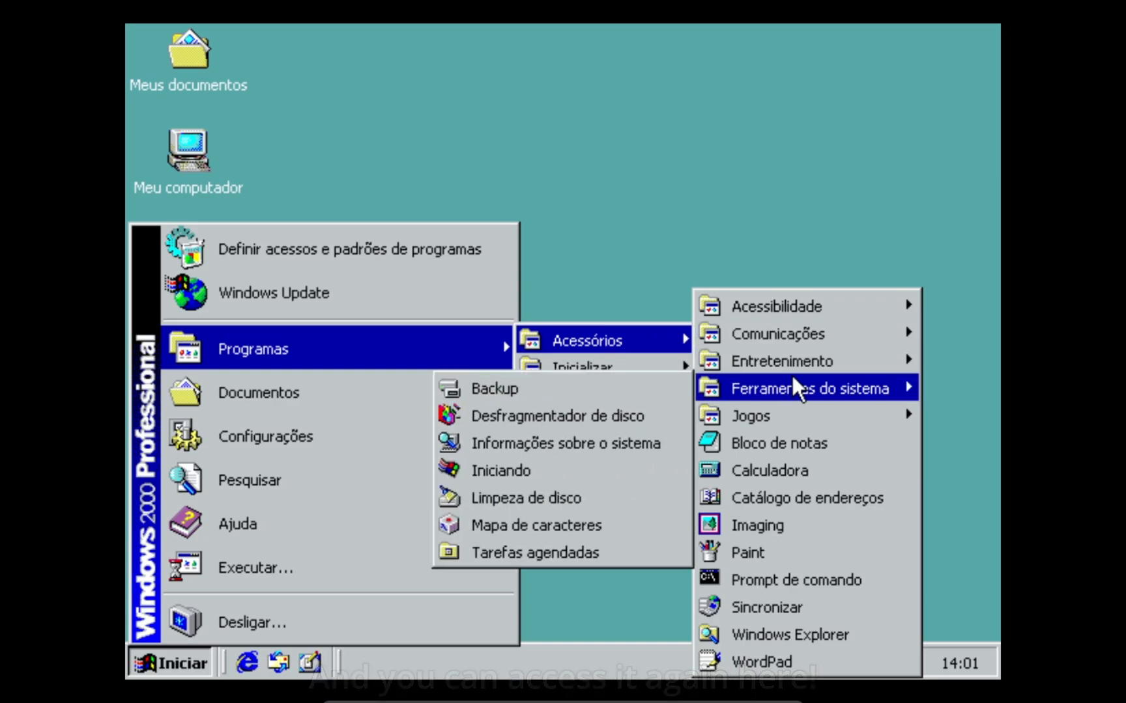
{"action": "left_click", "coordinate": [521, 465]}
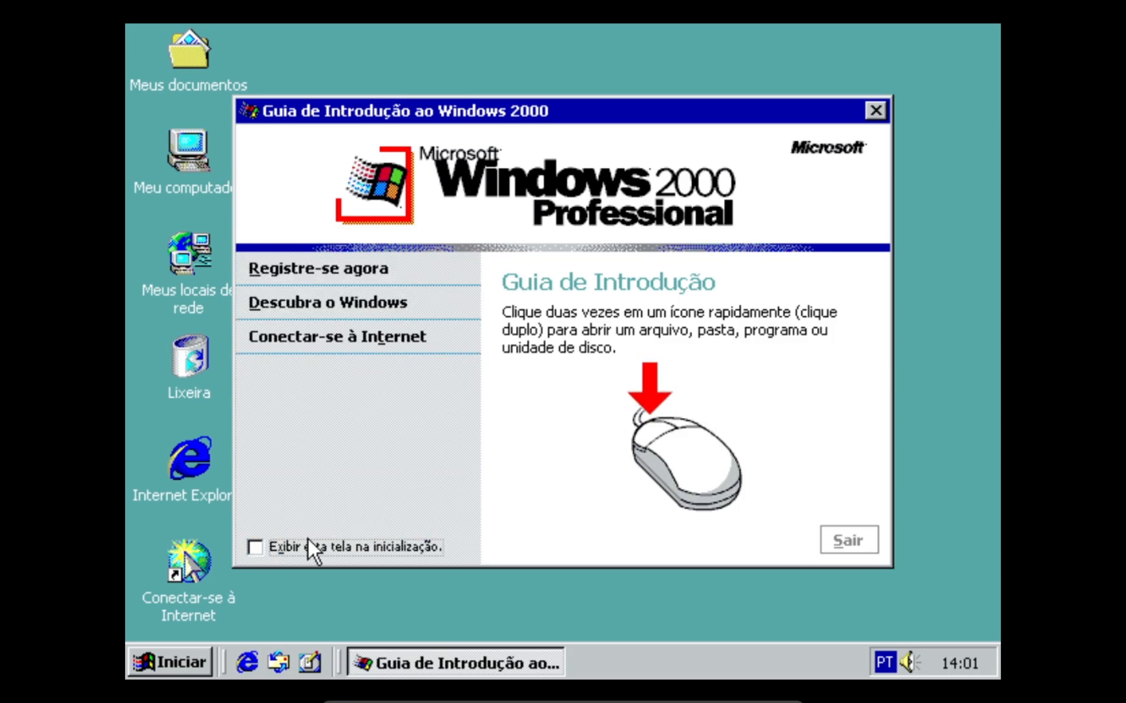
{"action": "left_click", "coordinate": [272, 545]}
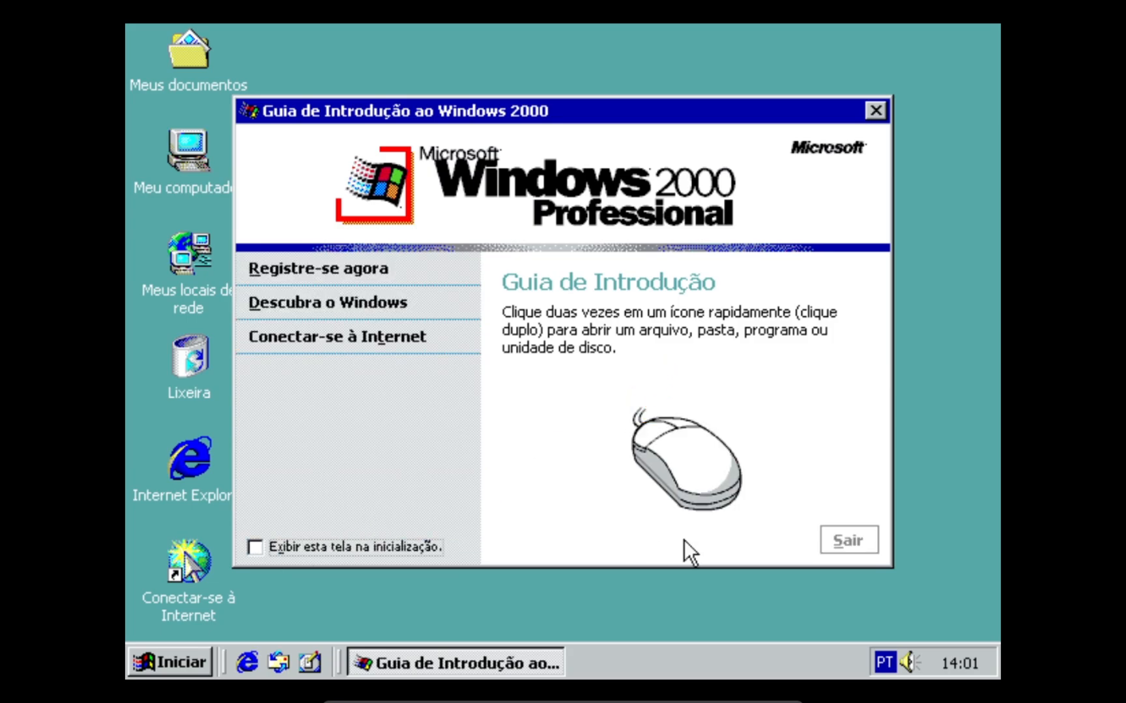
{"action": "left_click", "coordinate": [824, 537]}
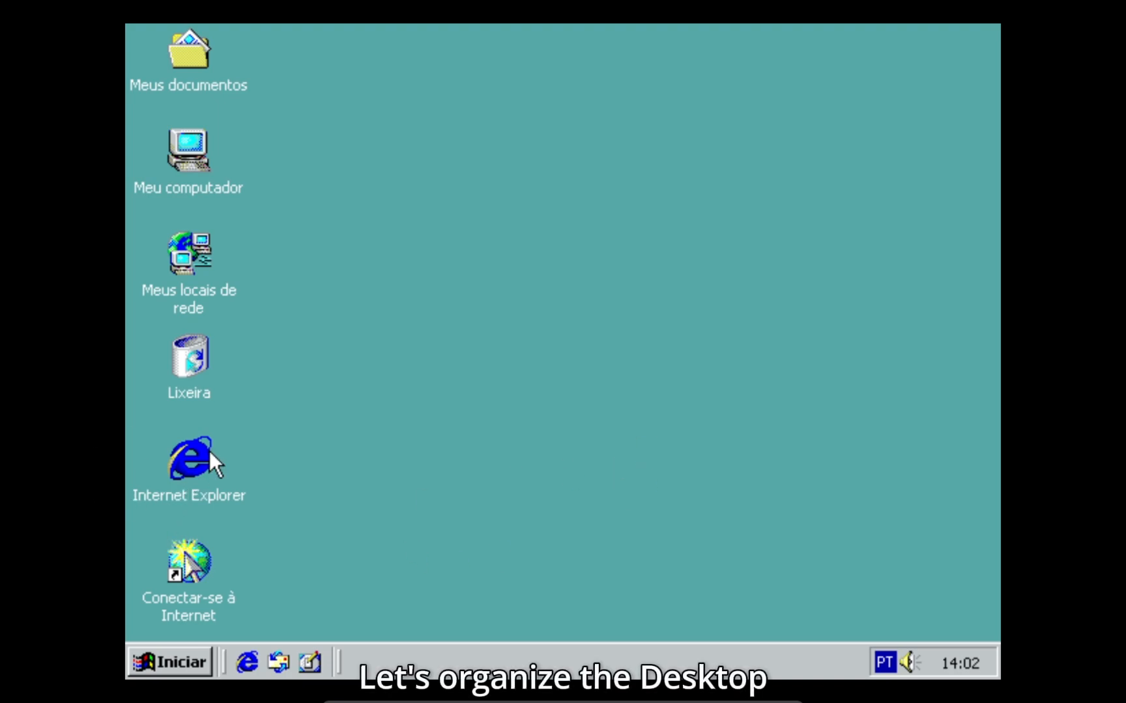
- Move the Lixeira and Conectar-se à Internet icons to the desktop's right edge and delete the Internet Explorer icon
{"action": "left_click_drag", "start_coordinate": [199, 359], "coordinate": [970, 53]}
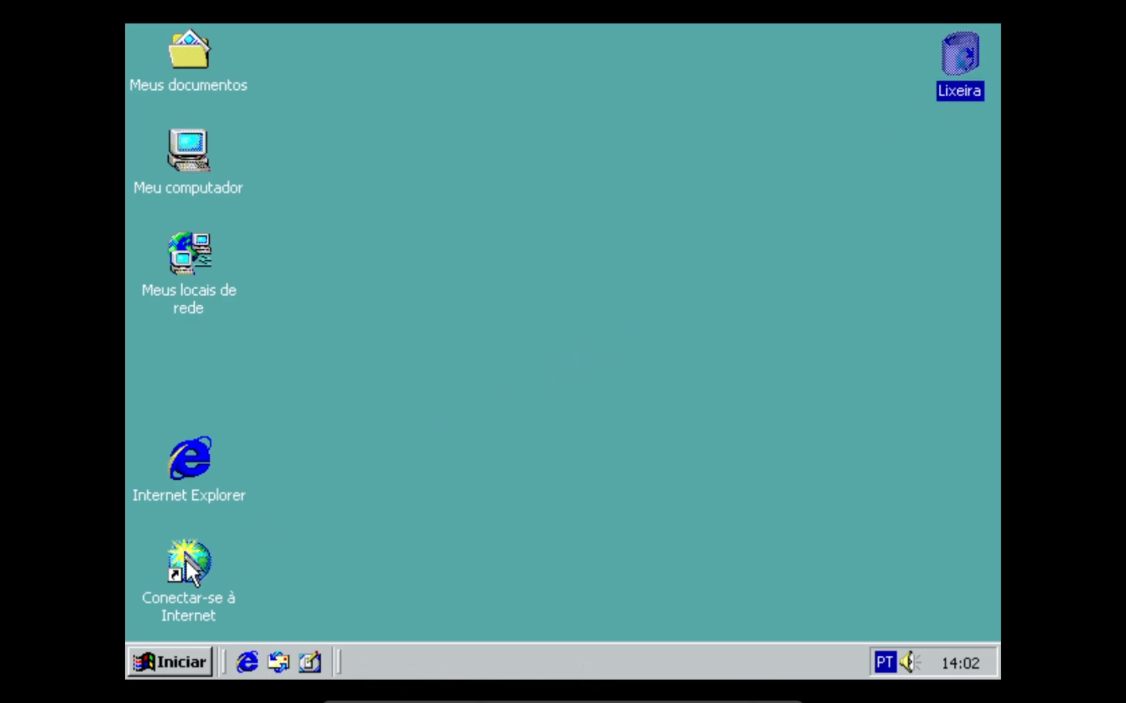
{"action": "left_click_drag", "start_coordinate": [191, 565], "coordinate": [946, 146]}
{"action": "left_click", "coordinate": [200, 457]}
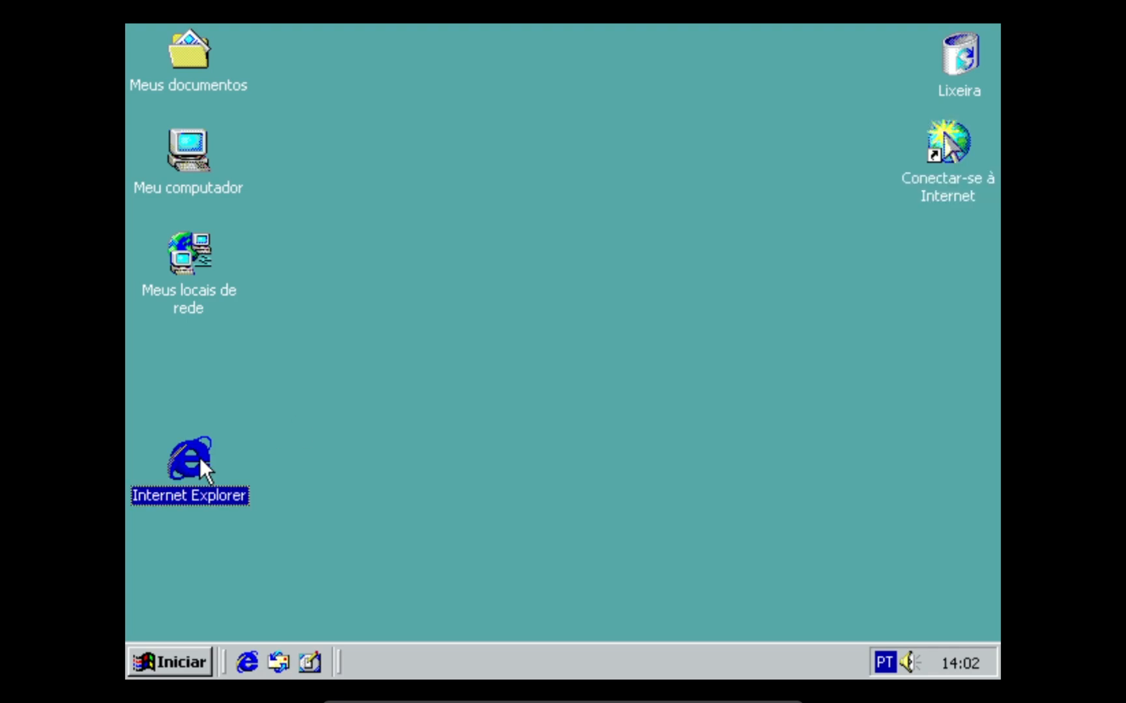
{"action": "key", "text": "Delete"}
{"action": "key", "text": "Escape"}
{"action": "key", "text": "Delete"}
{"action": "key", "text": "Return"}
- Place the Meus locais de rede icon beside Meus documentos and align the desktop icons
{"action": "left_click_drag", "start_coordinate": [197, 278], "coordinate": [311, 70]}
{"action": "right_click", "coordinate": [564, 280]}
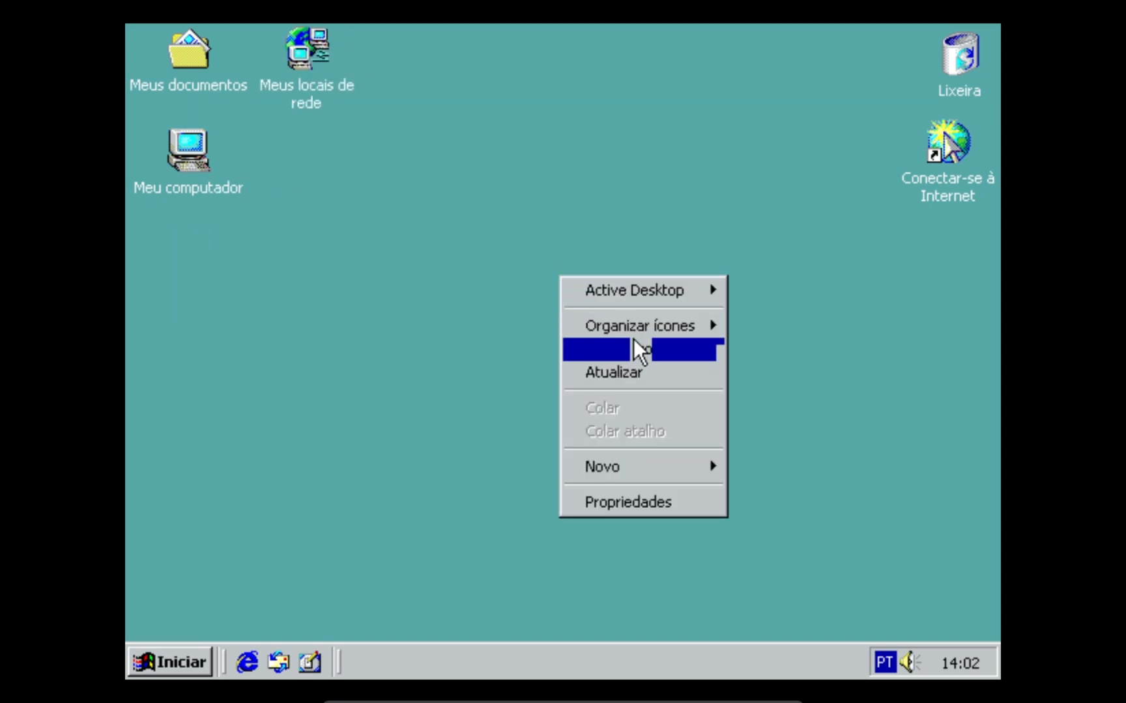
{"action": "left_click", "coordinate": [648, 356]}
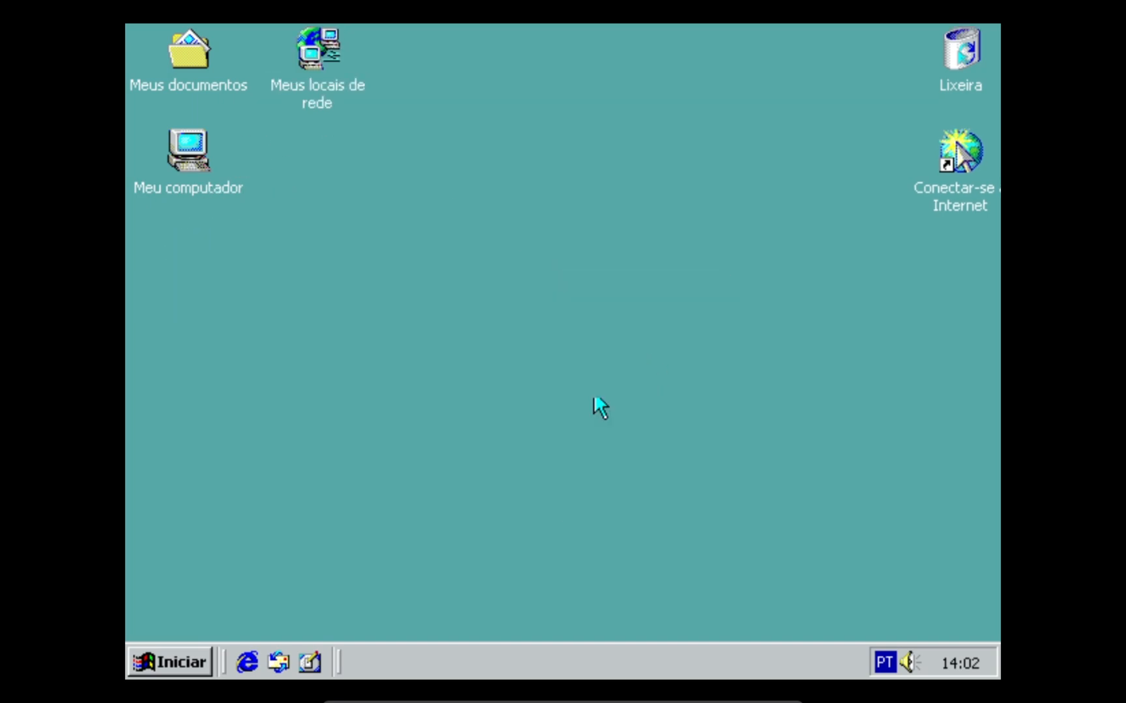
- Delete the Outlook Express and show-desktop shortcuts from the Quick Launch area, keeping only Internet Explorer
{"action": "right_click", "coordinate": [287, 650]}
{"action": "left_click", "coordinate": [325, 580]}
{"action": "left_click", "coordinate": [625, 427]}
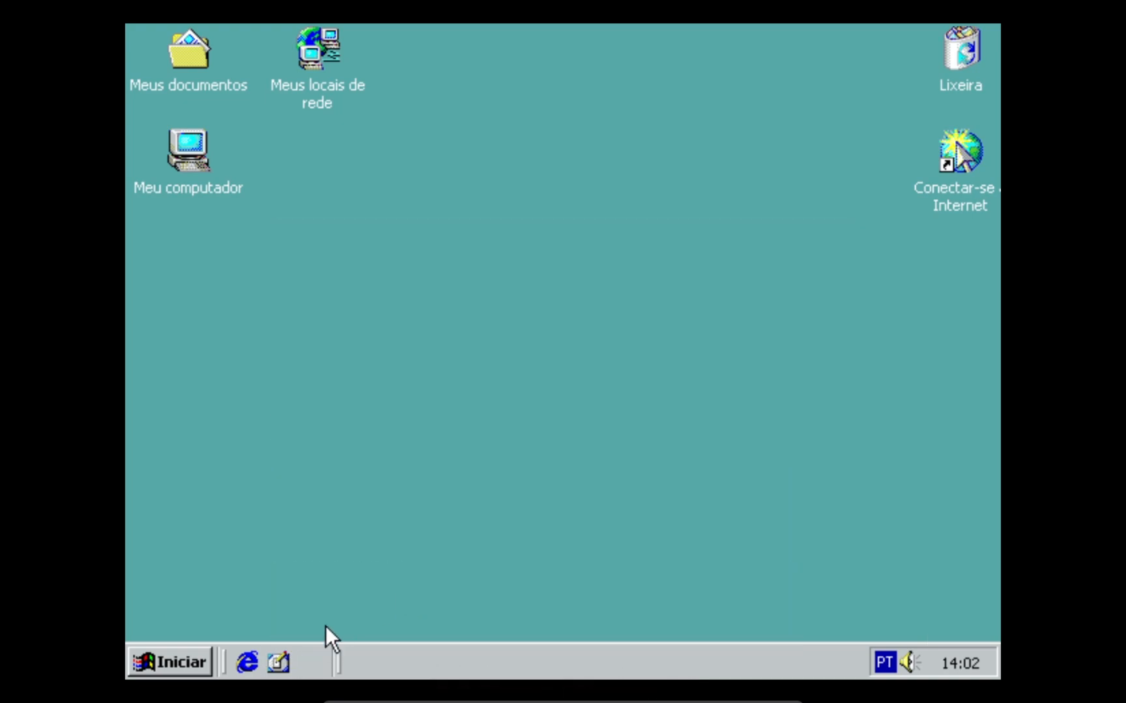
{"action": "right_click", "coordinate": [281, 654]}
{"action": "left_click", "coordinate": [369, 577]}
{"action": "left_click", "coordinate": [696, 418]}
{"action": "right_click", "coordinate": [540, 522]}
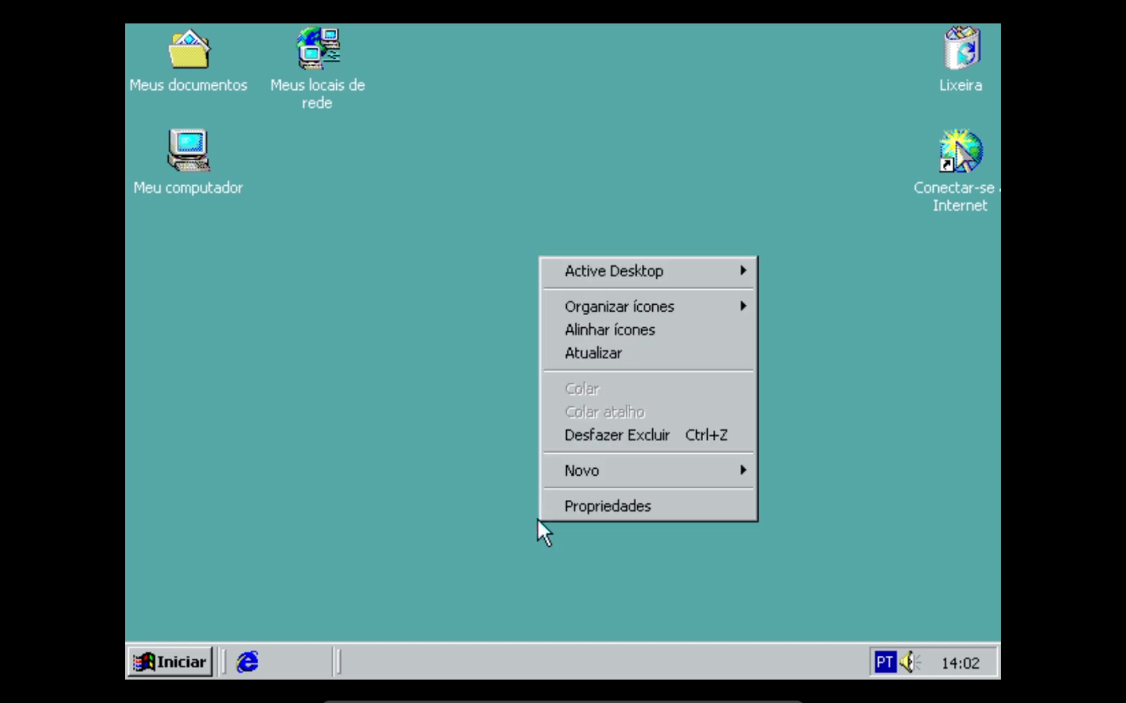
{"action": "left_click", "coordinate": [500, 541]}
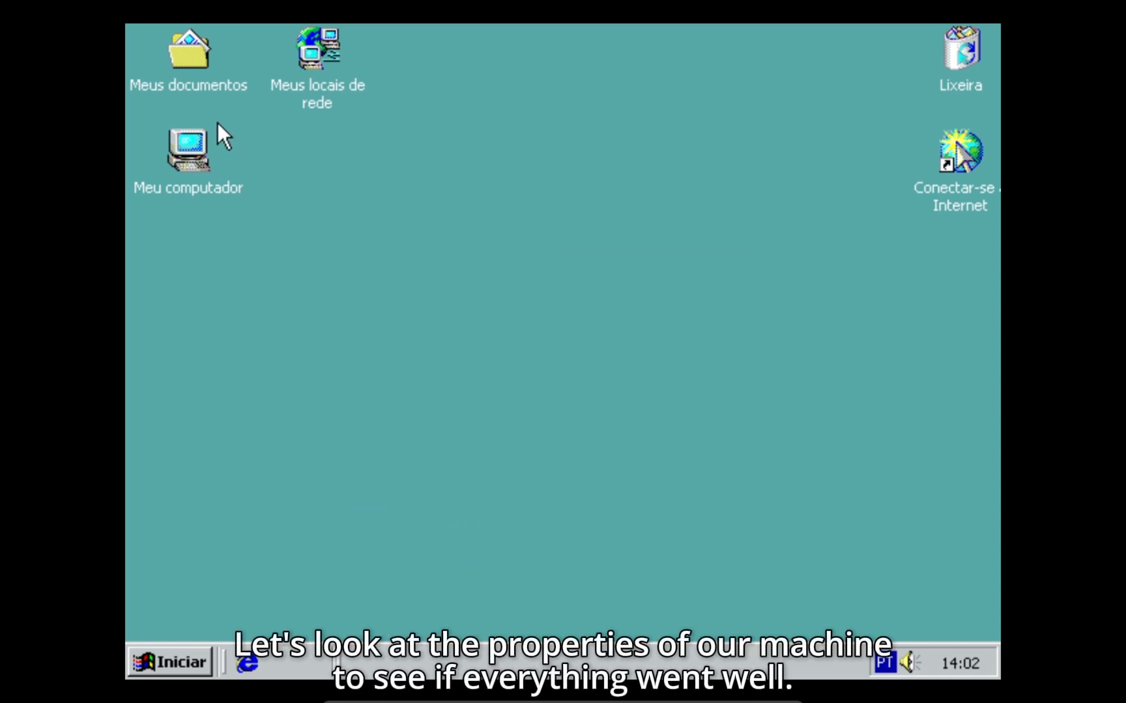
- Review the computer's system properties, covering the general information, advanced options and hardware settings
{"action": "right_click", "coordinate": [197, 164]}
{"action": "left_click", "coordinate": [314, 385]}
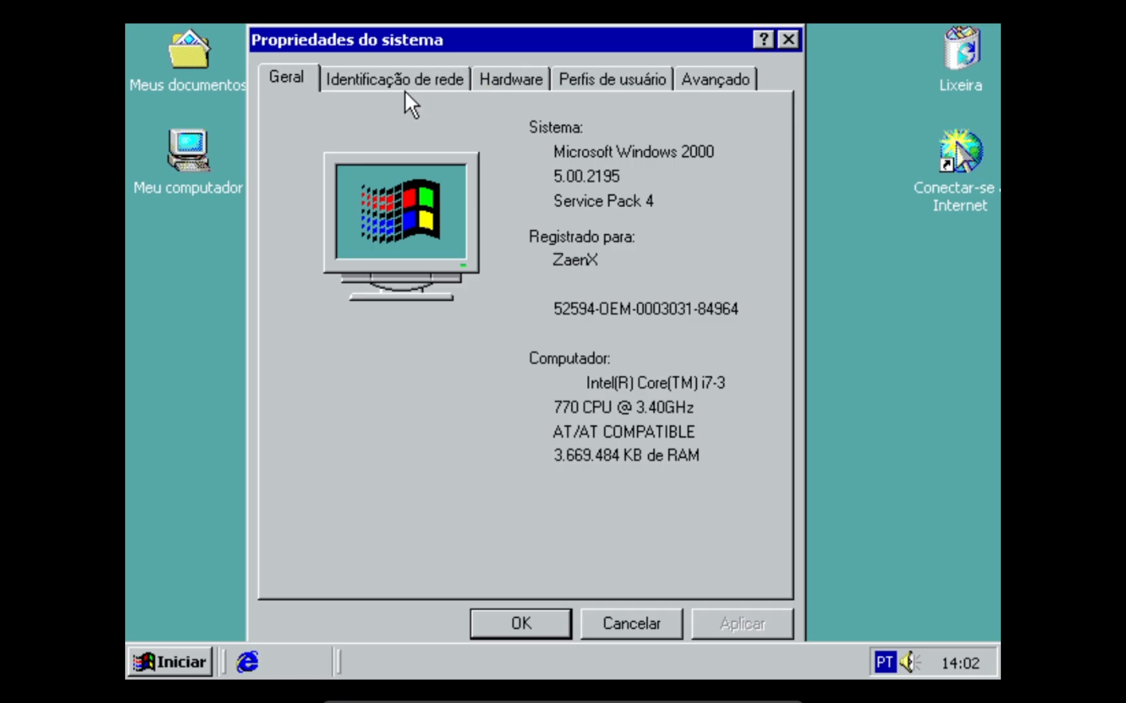
{"action": "left_click", "coordinate": [704, 81]}
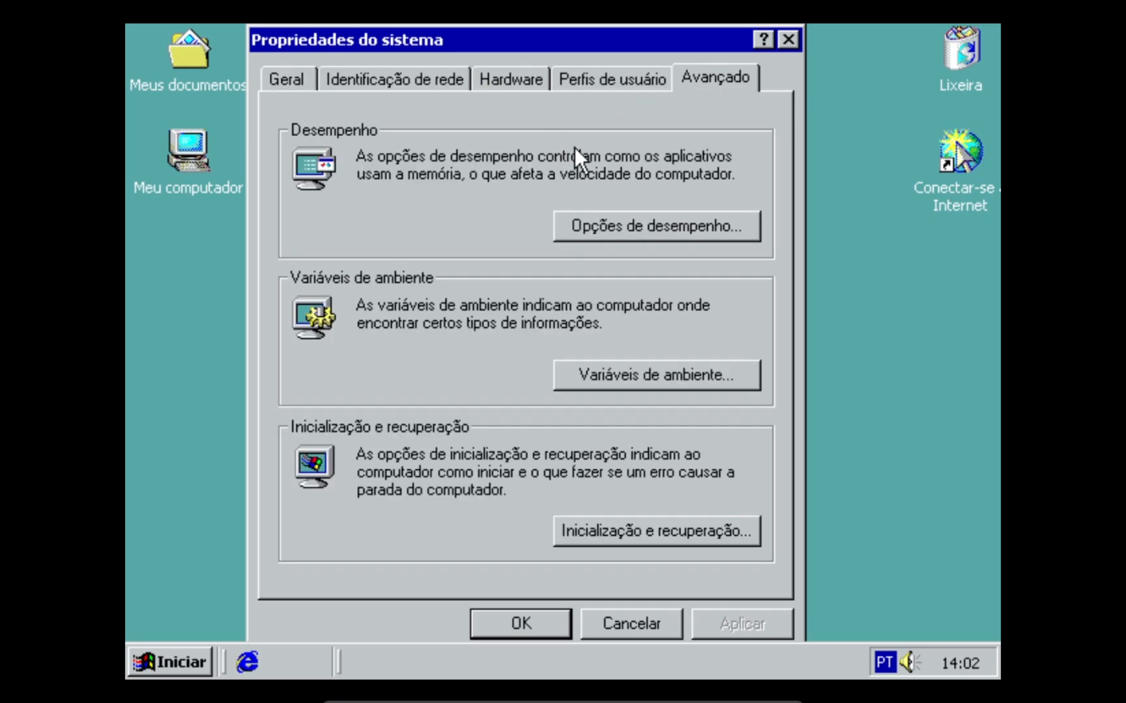
{"action": "left_click", "coordinate": [505, 83]}
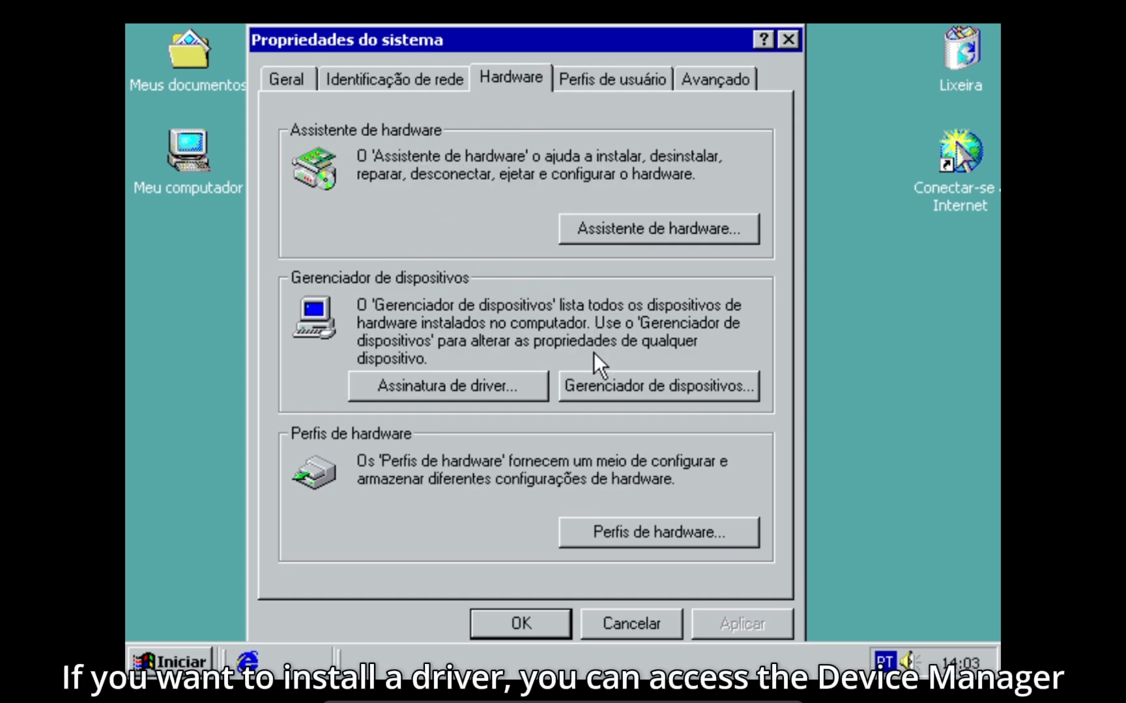
- Open the Device Manager and examine the VGA-compatible video controller and the actions available for it
{"action": "left_click", "coordinate": [609, 377]}
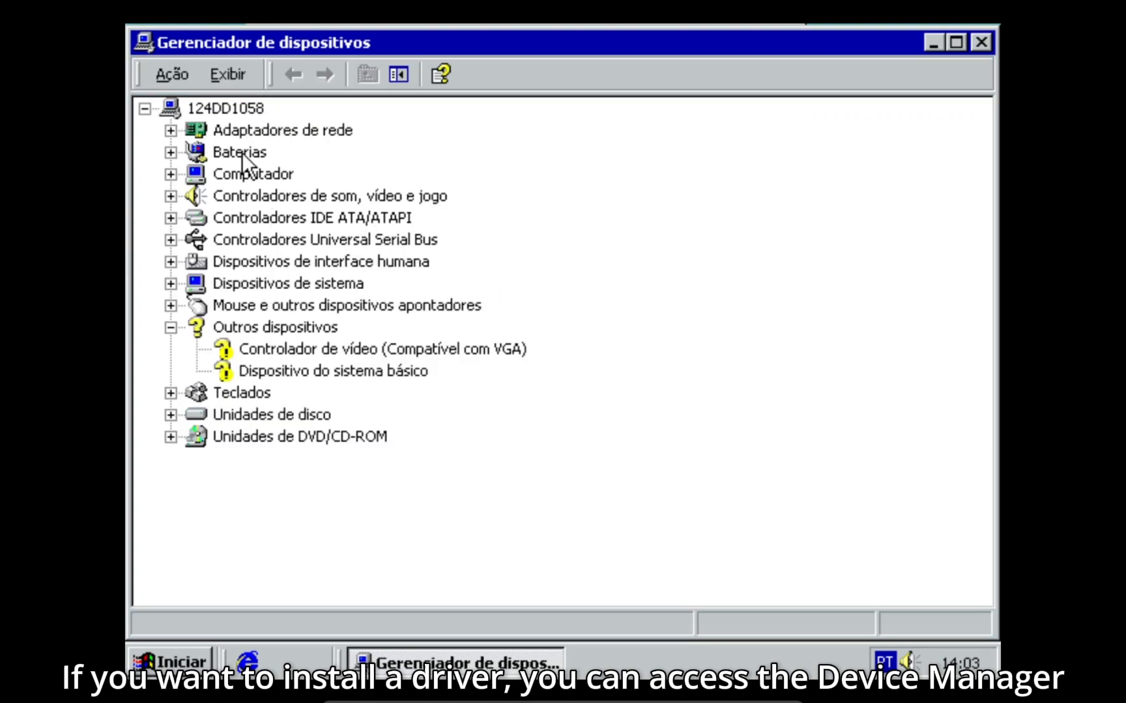
{"action": "left_click", "coordinate": [315, 351]}
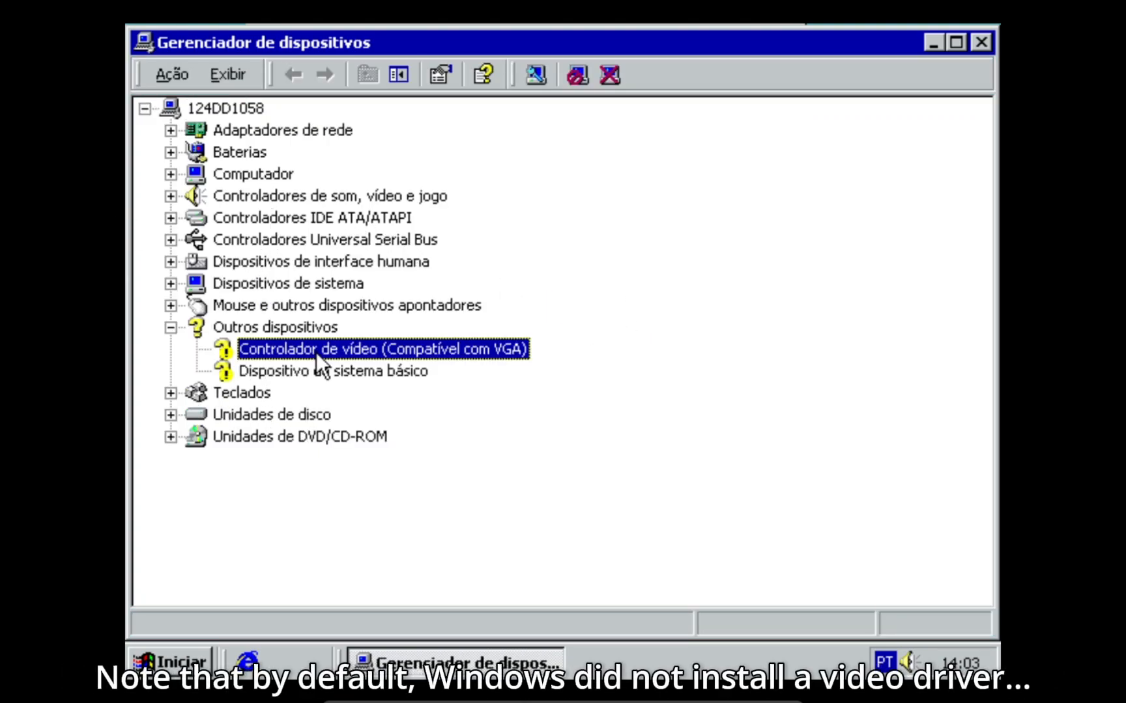
{"action": "right_click", "coordinate": [355, 347]}
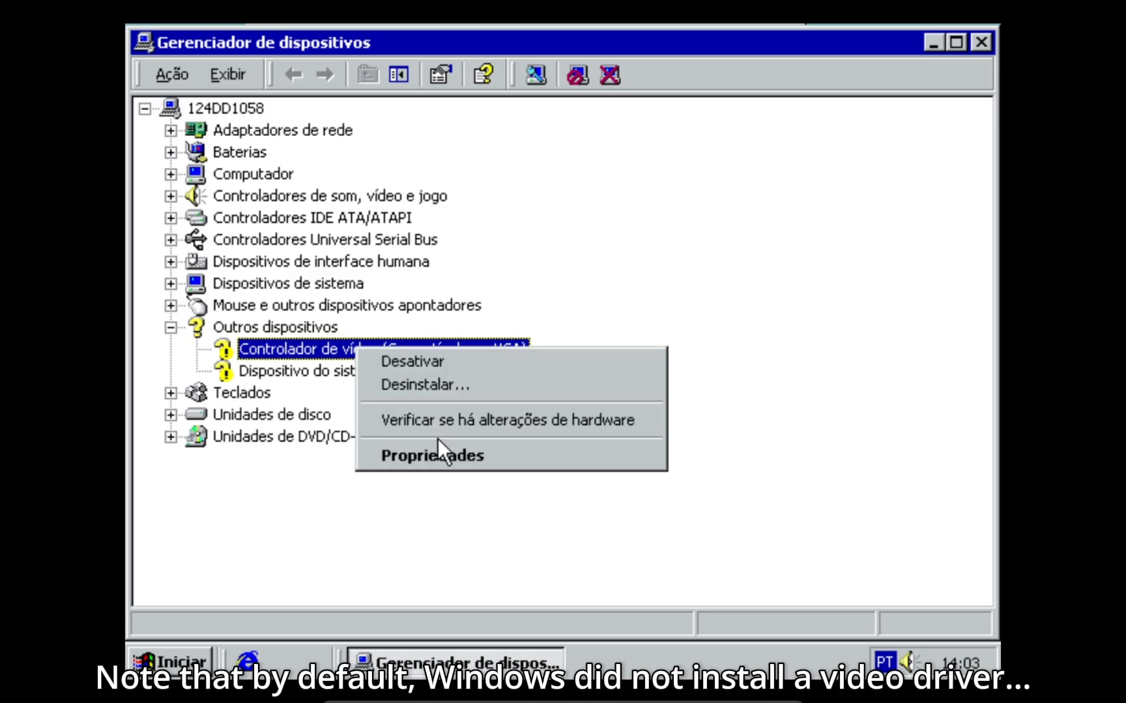
{"action": "left_click", "coordinate": [316, 527]}
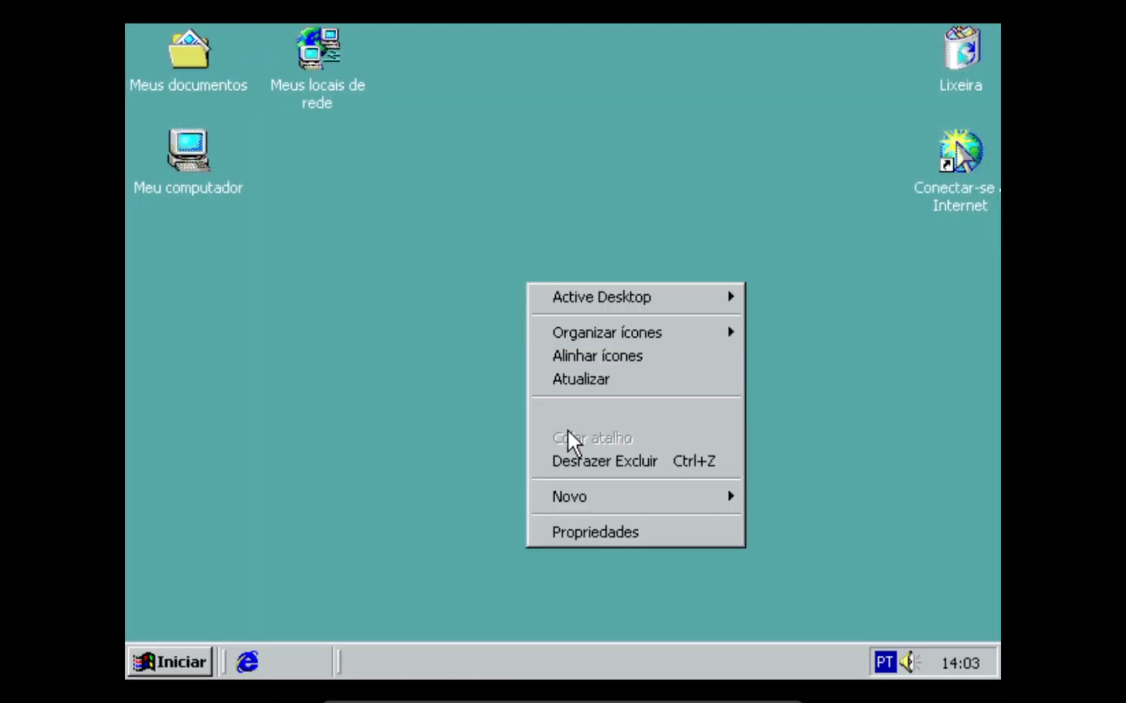
- Apply the Chateau wallpaper to the desktop and enable Active Desktop for it
{"action": "left_click", "coordinate": [574, 527]}
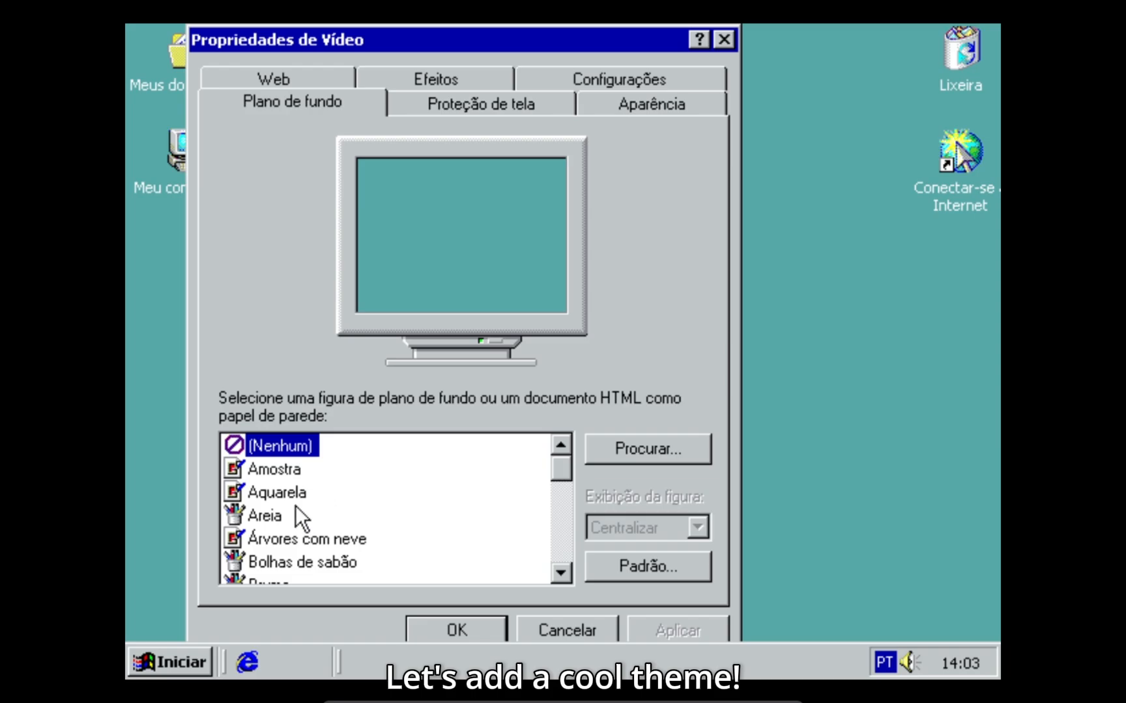
{"action": "key", "text": "Down"}
{"action": "key", "text": "Down"}
{"action": "key", "text": "Down"}
{"action": "key", "text": "Down"}
{"action": "key", "text": "Down"}
{"action": "key", "text": "Down"}
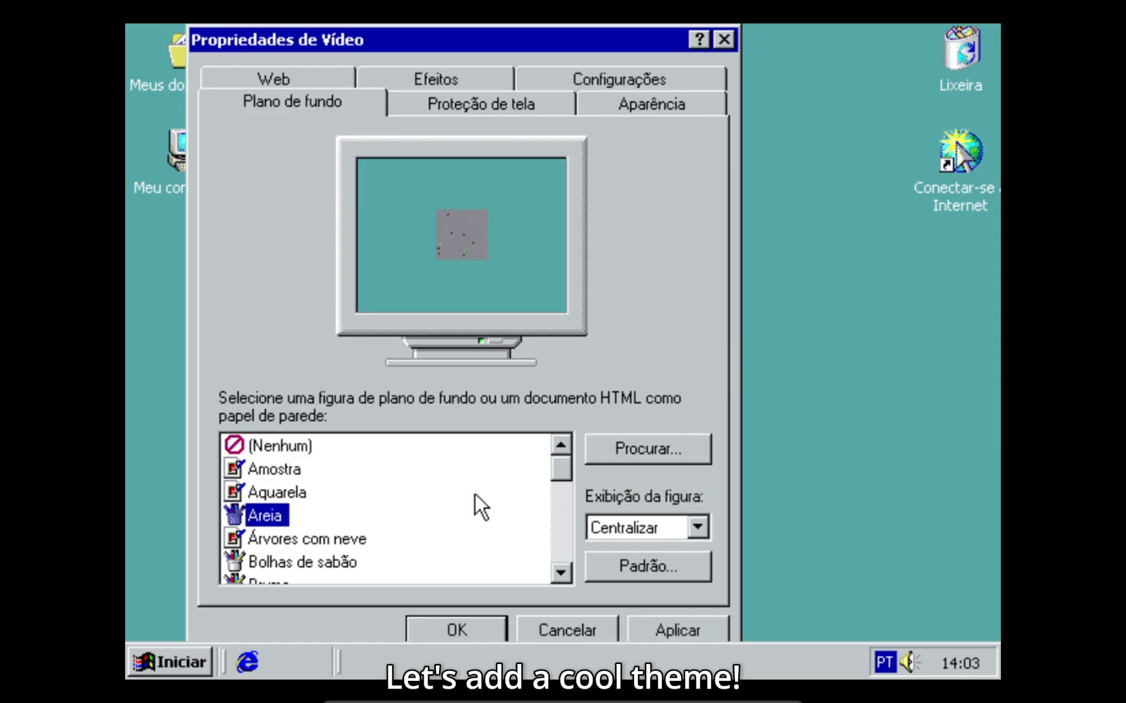
{"action": "key", "text": "Down"}
{"action": "key", "text": "Down"}
{"action": "key", "text": "Down"}
{"action": "key", "text": "Up"}
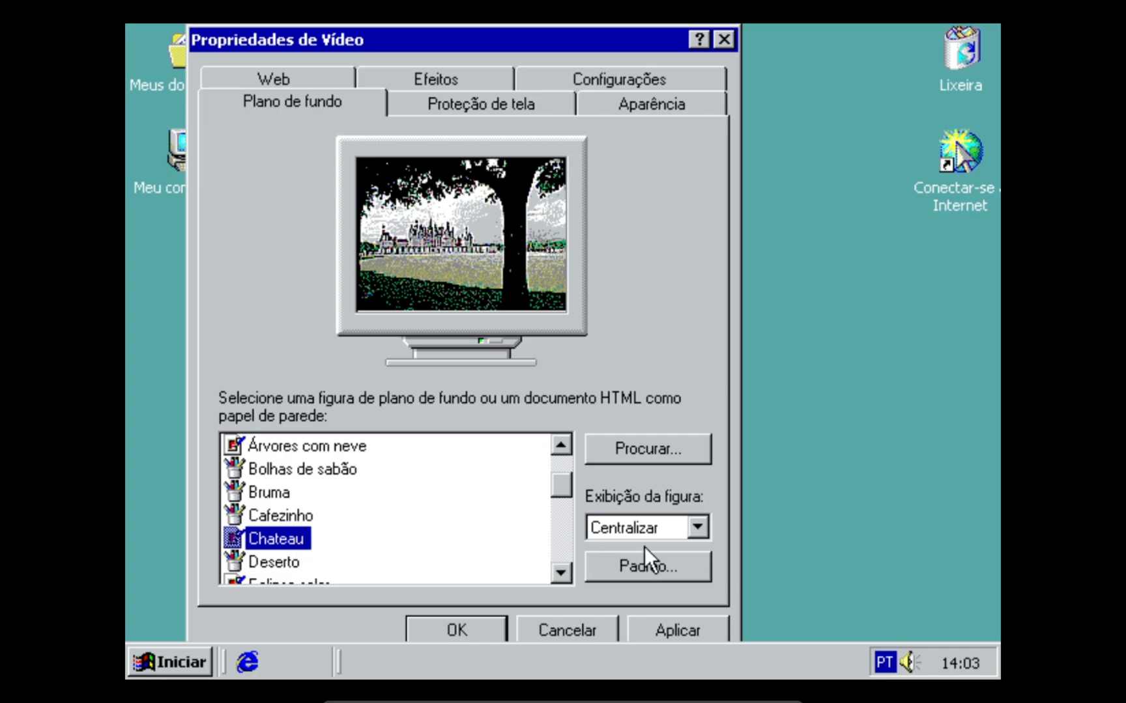
{"action": "left_click", "coordinate": [694, 622]}
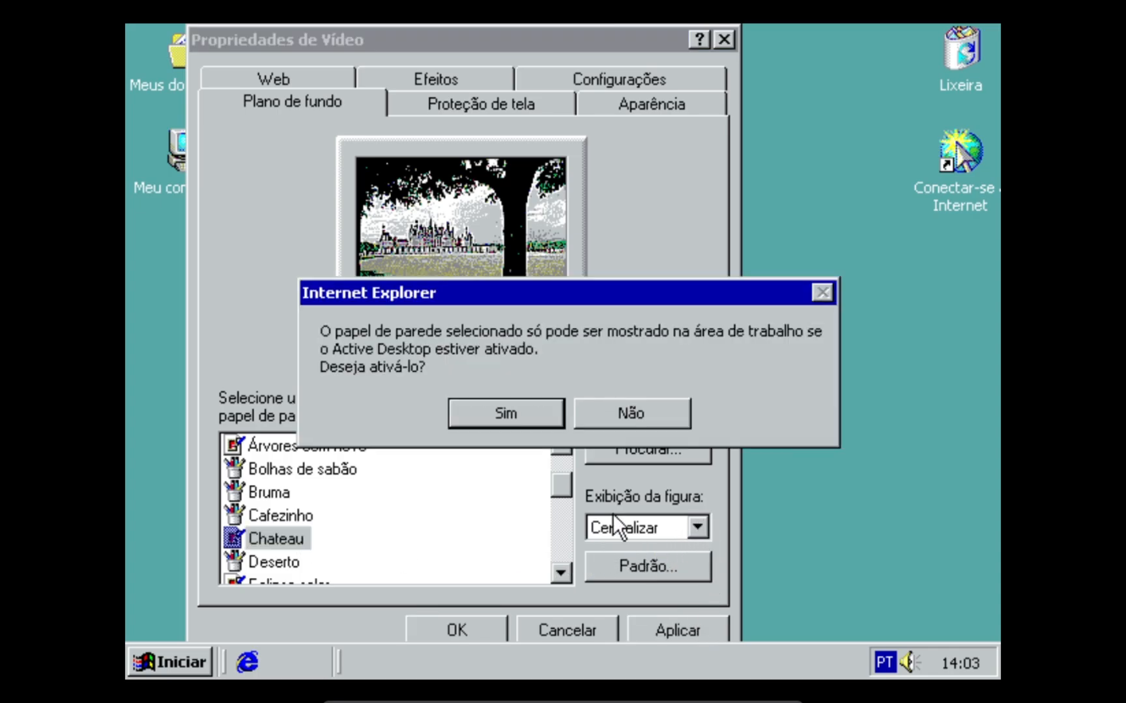
{"action": "left_click", "coordinate": [506, 413]}
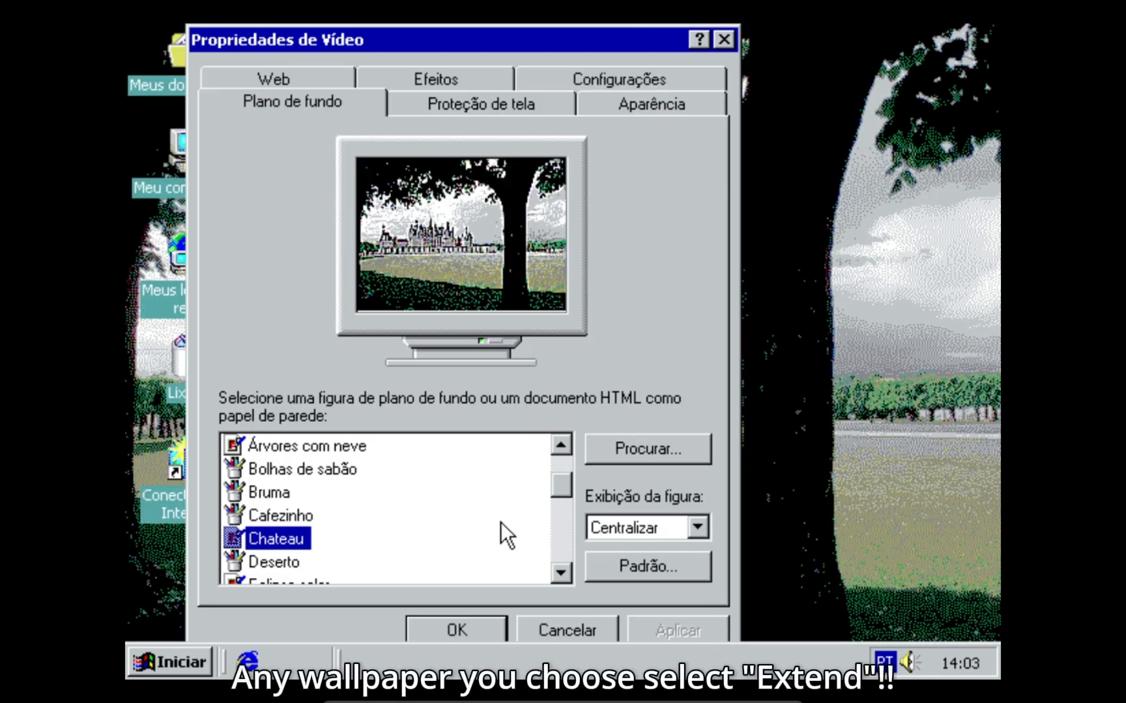
- Set the wallpaper's picture display to Estender, apply it and close the display properties
{"action": "left_click", "coordinate": [695, 527]}
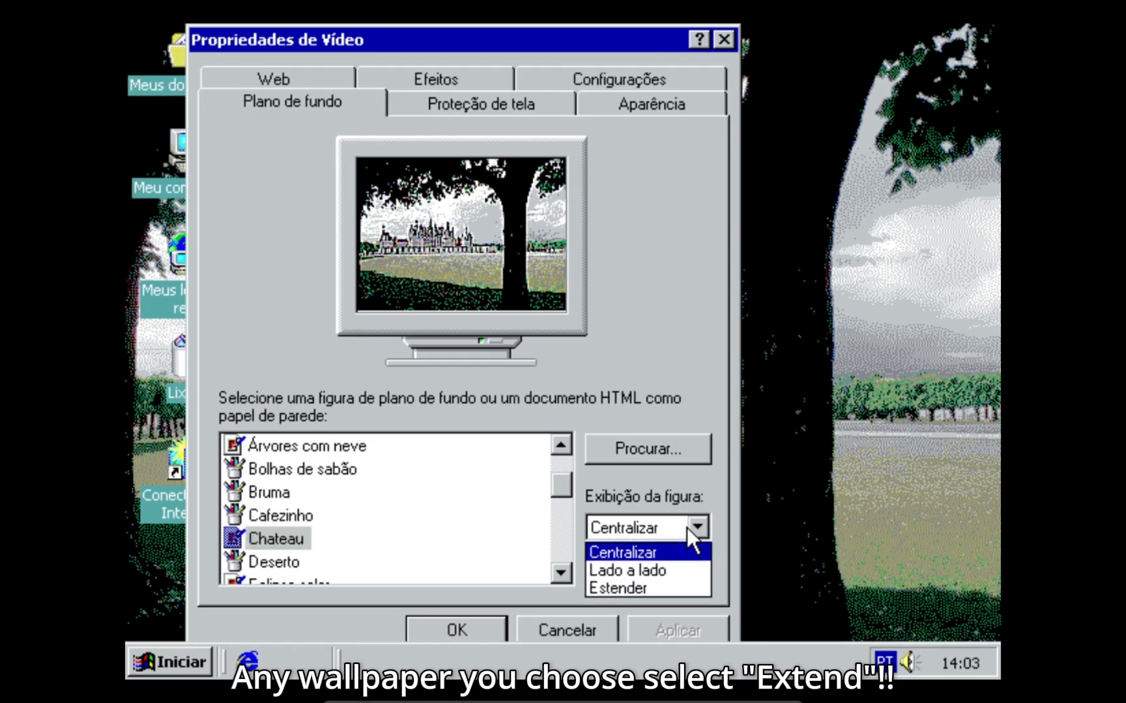
{"action": "left_click", "coordinate": [662, 587]}
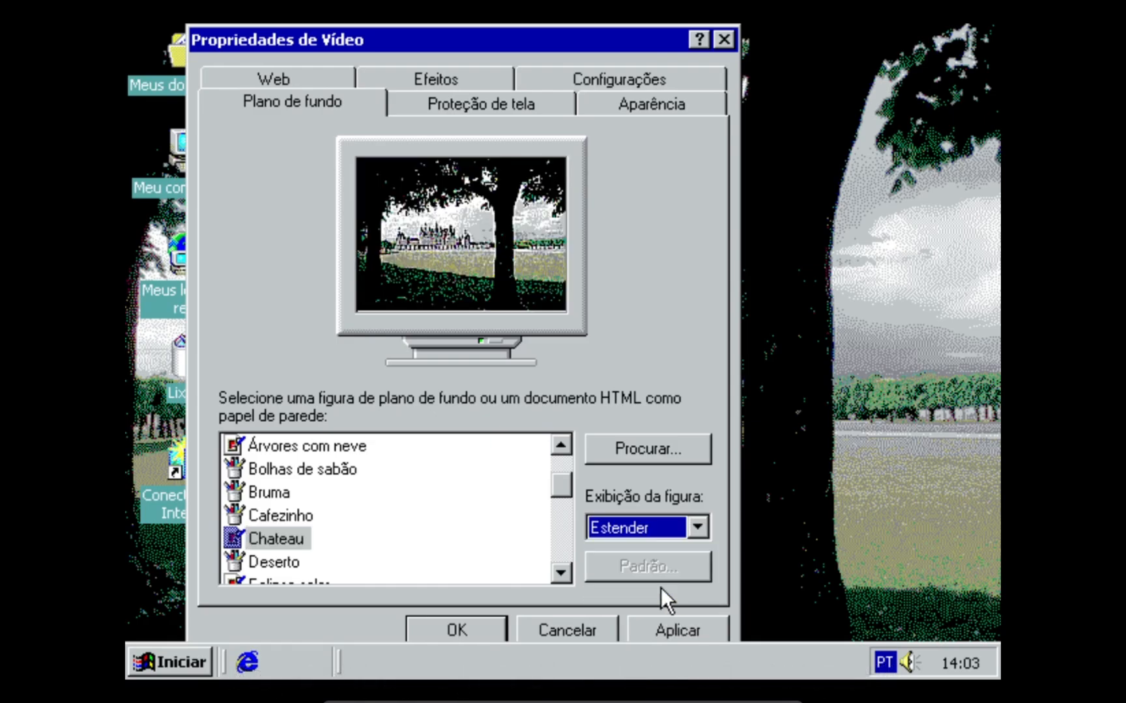
{"action": "left_click", "coordinate": [659, 627]}
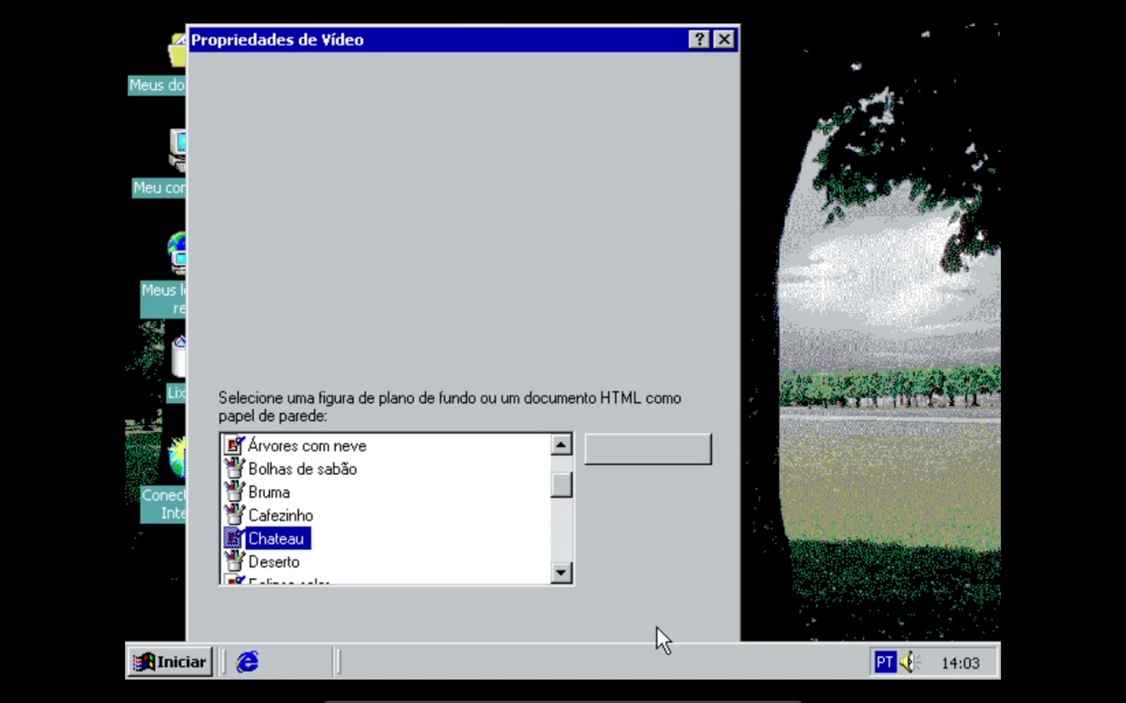
{"action": "left_click", "coordinate": [471, 626]}
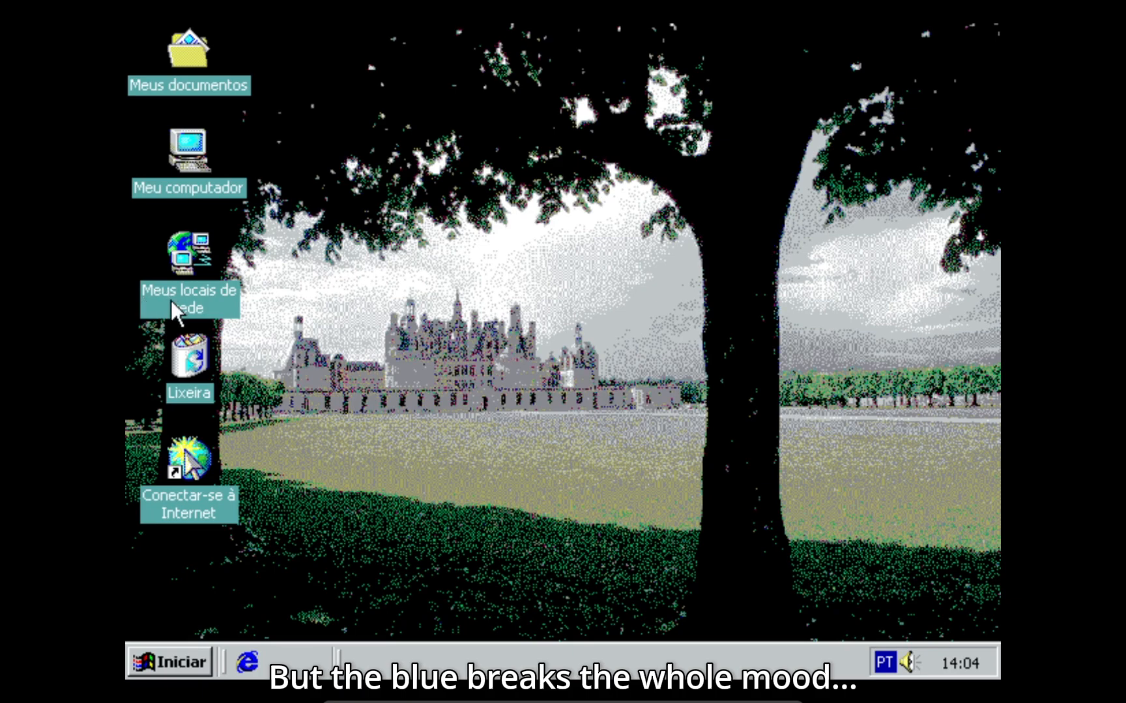
{"action": "right_click", "coordinate": [529, 653]}
{"action": "left_click", "coordinate": [574, 648]}
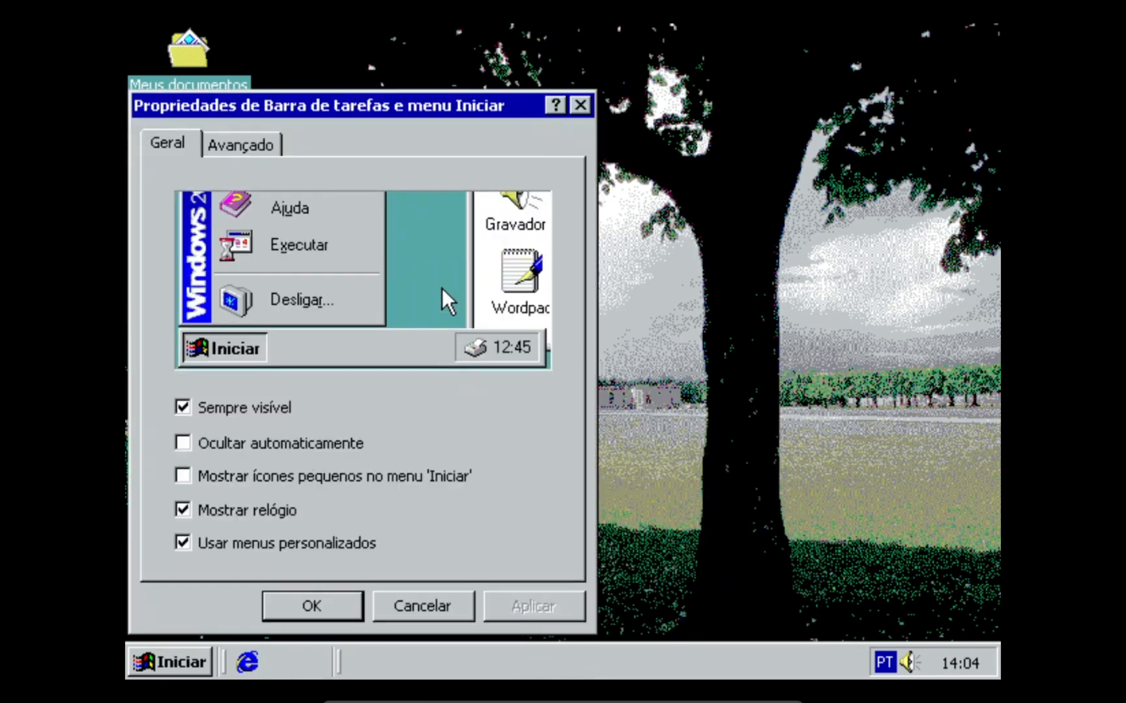
{"action": "left_click", "coordinate": [442, 594]}
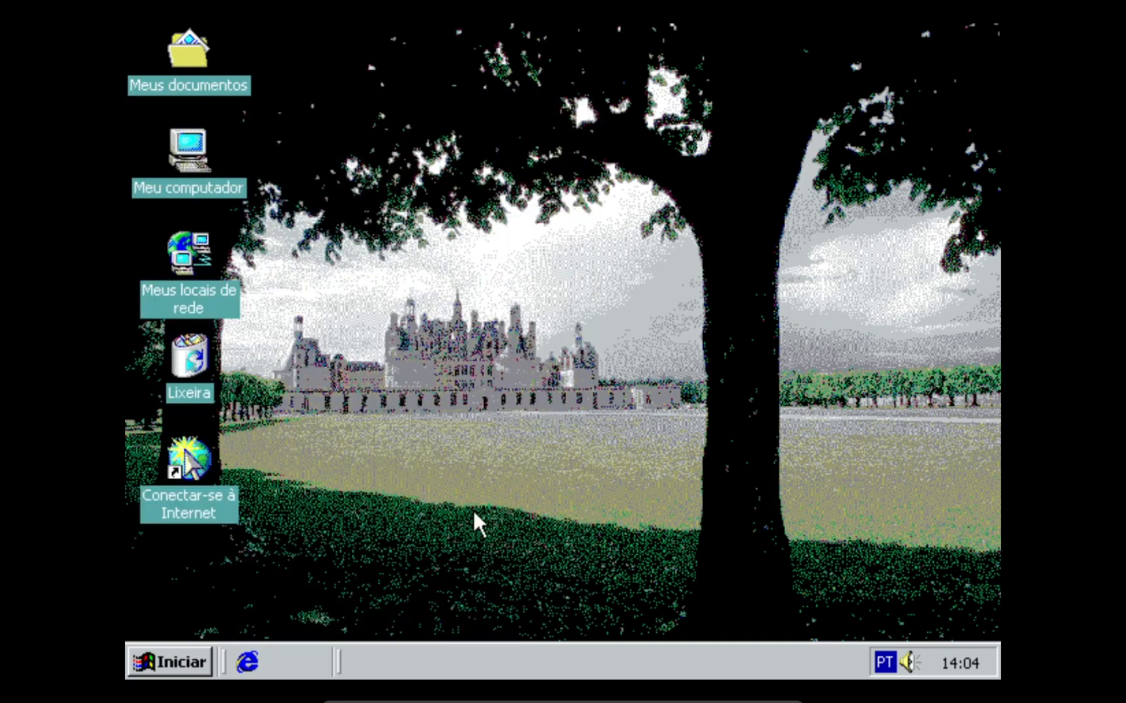
- Browse the appearance schemes in the display properties and apply the Dia chuvoso scheme
{"action": "right_click", "coordinate": [473, 509]}
{"action": "left_click", "coordinate": [513, 496]}
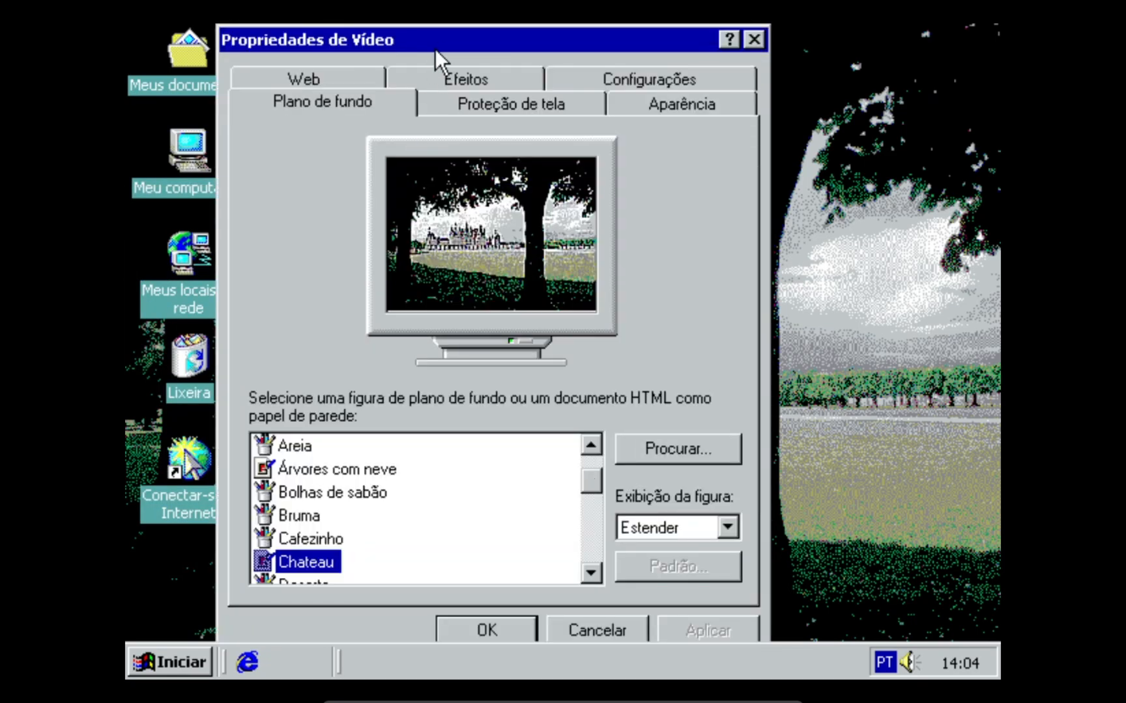
{"action": "left_click_drag", "start_coordinate": [555, 24], "coordinate": [556, 26]}
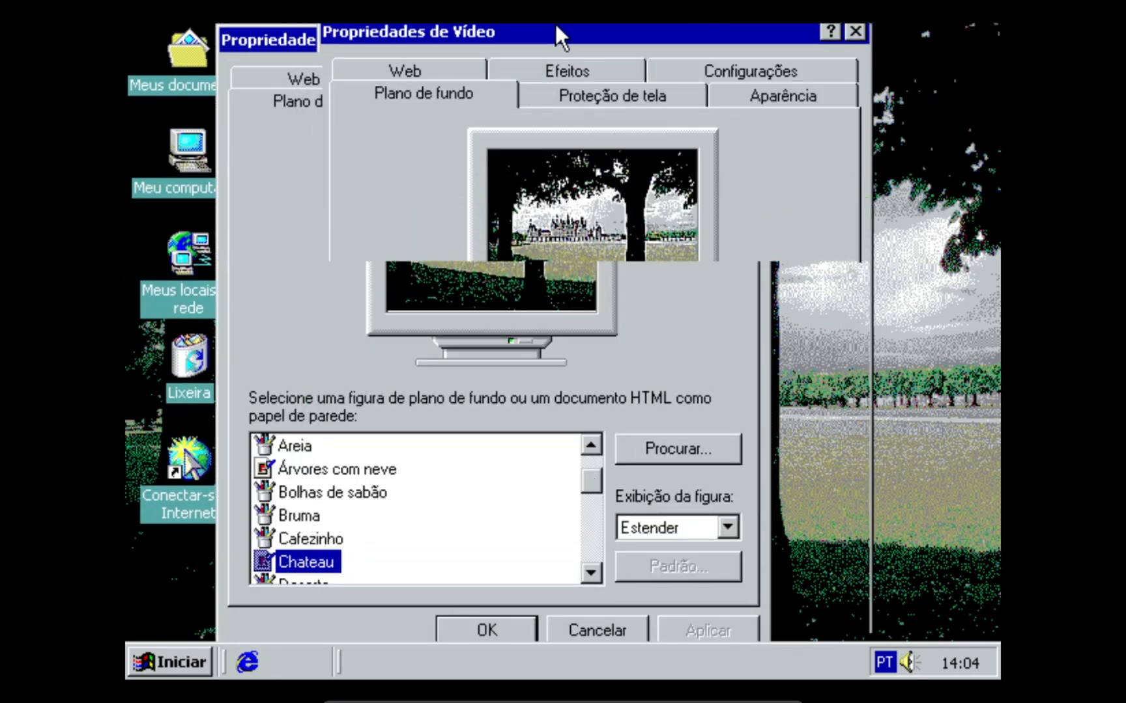
{"action": "left_click", "coordinate": [782, 95]}
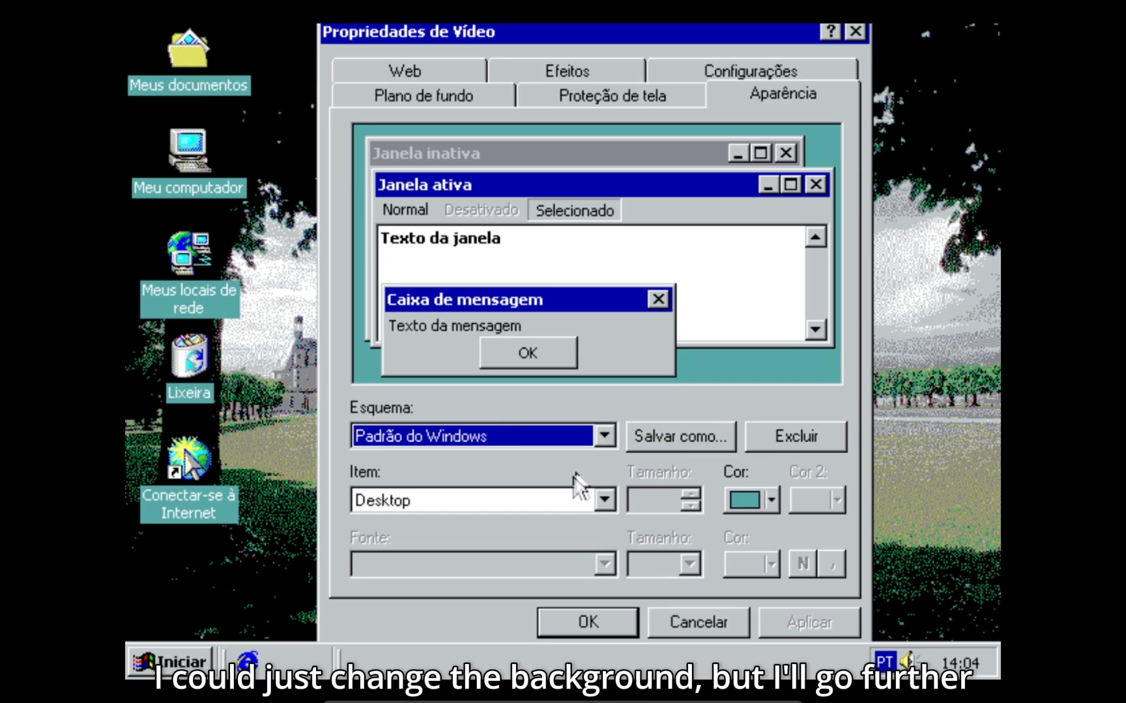
{"action": "key", "text": "Up"}
{"action": "key", "text": "Up"}
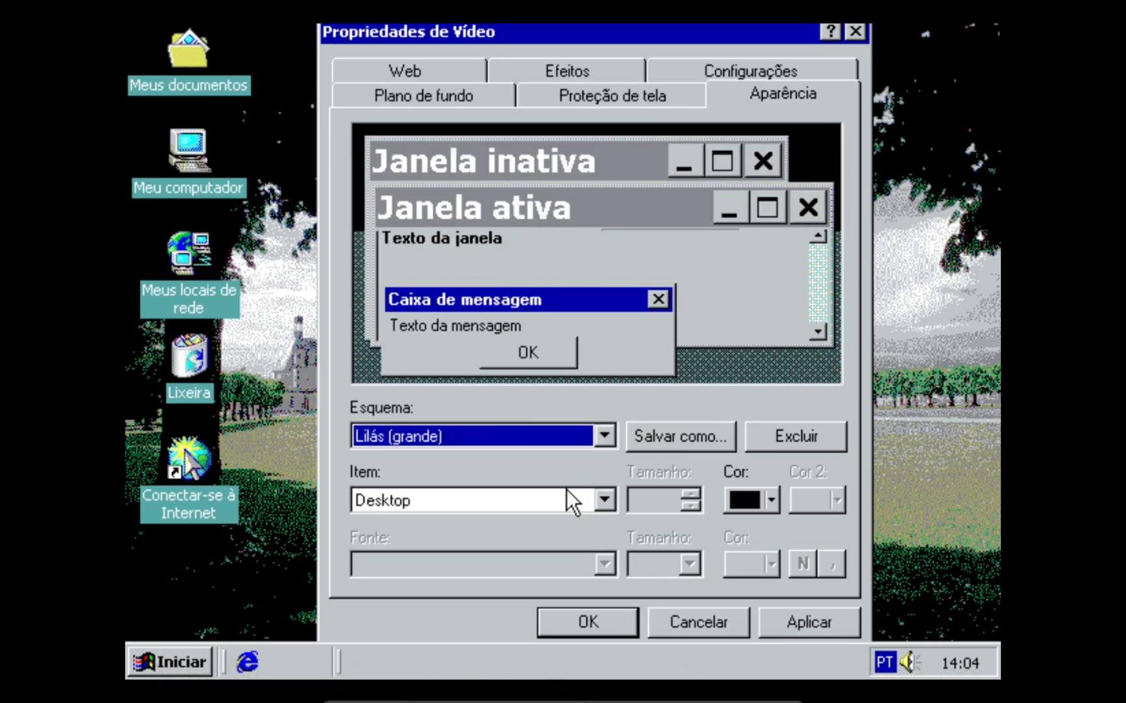
{"action": "key", "text": "Up"}
{"action": "key", "text": "Up"}
{"action": "key", "text": "Up"}
{"action": "key", "text": "Up"}
{"action": "key", "text": "Up"}
{"action": "key", "text": "Up"}
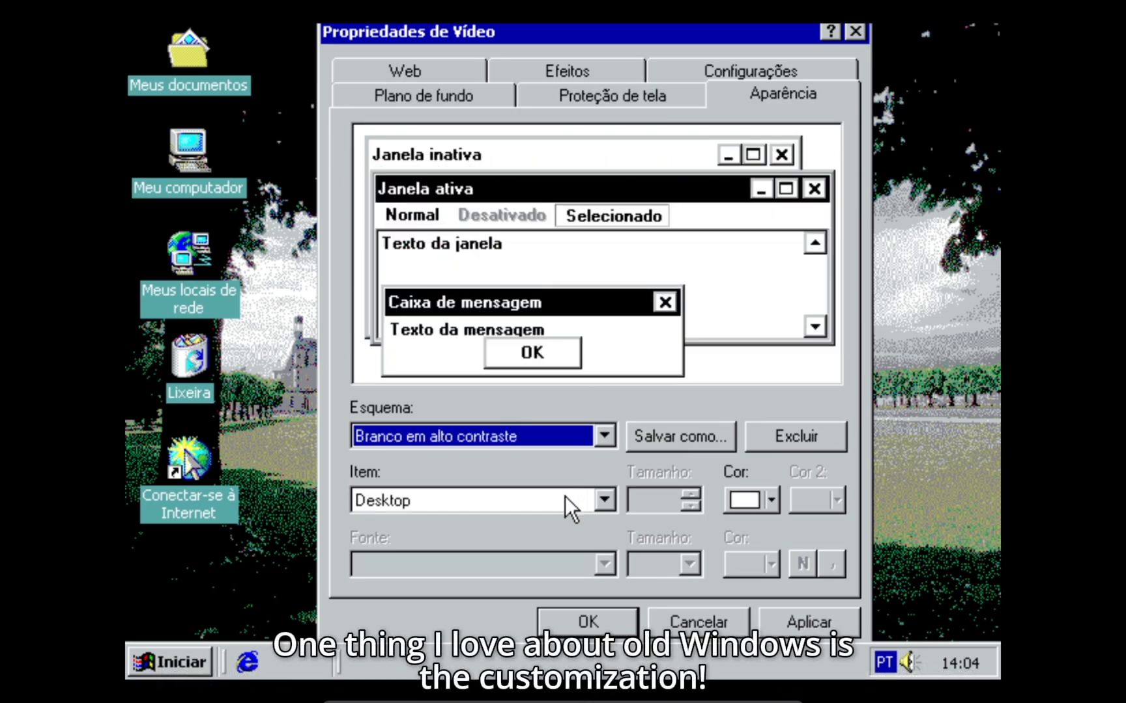
{"action": "key", "text": "Up"}
{"action": "key", "text": "Up"}
{"action": "key", "text": "Up"}
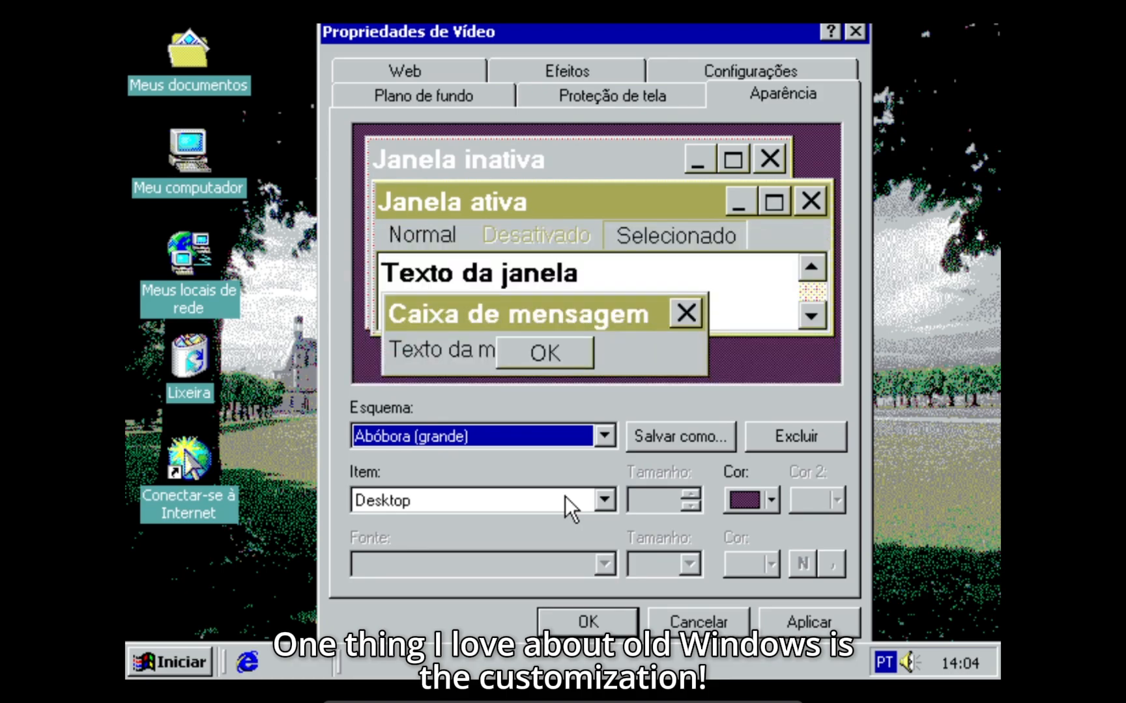
{"action": "key", "text": "Down"}
{"action": "key", "text": "Down"}
{"action": "key", "text": "Down"}
{"action": "key", "text": "Down"}
{"action": "key", "text": "Down"}
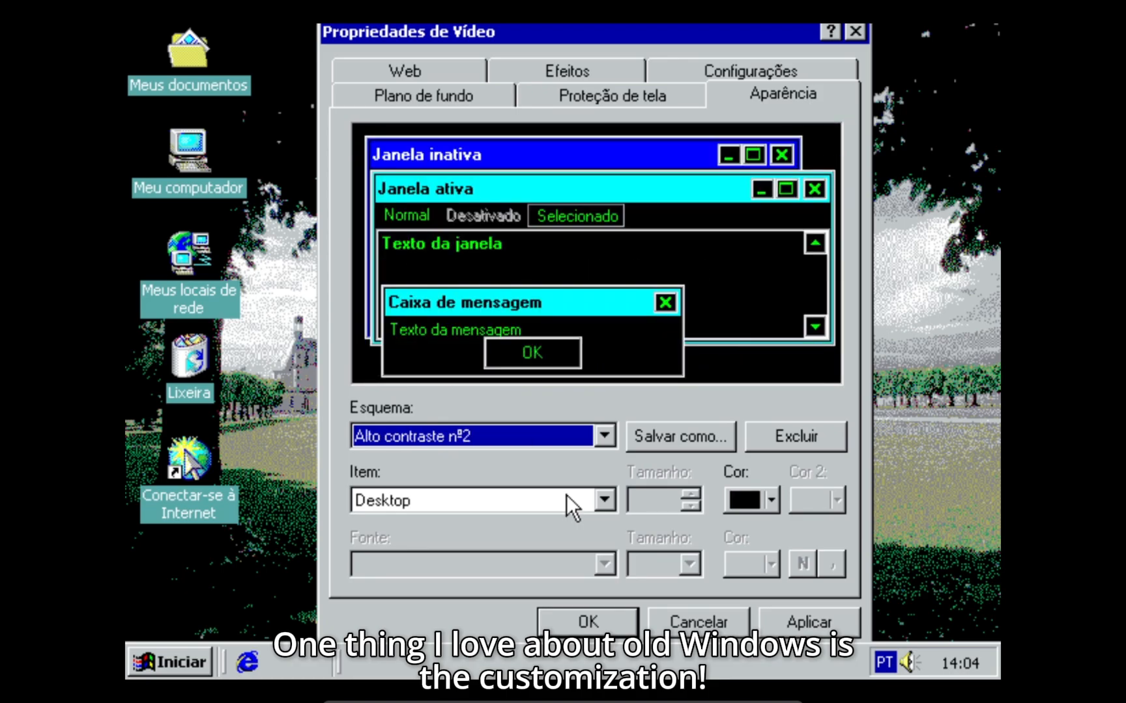
{"action": "key", "text": "Down"}
{"action": "key", "text": "Down"}
{"action": "key", "text": "Down"}
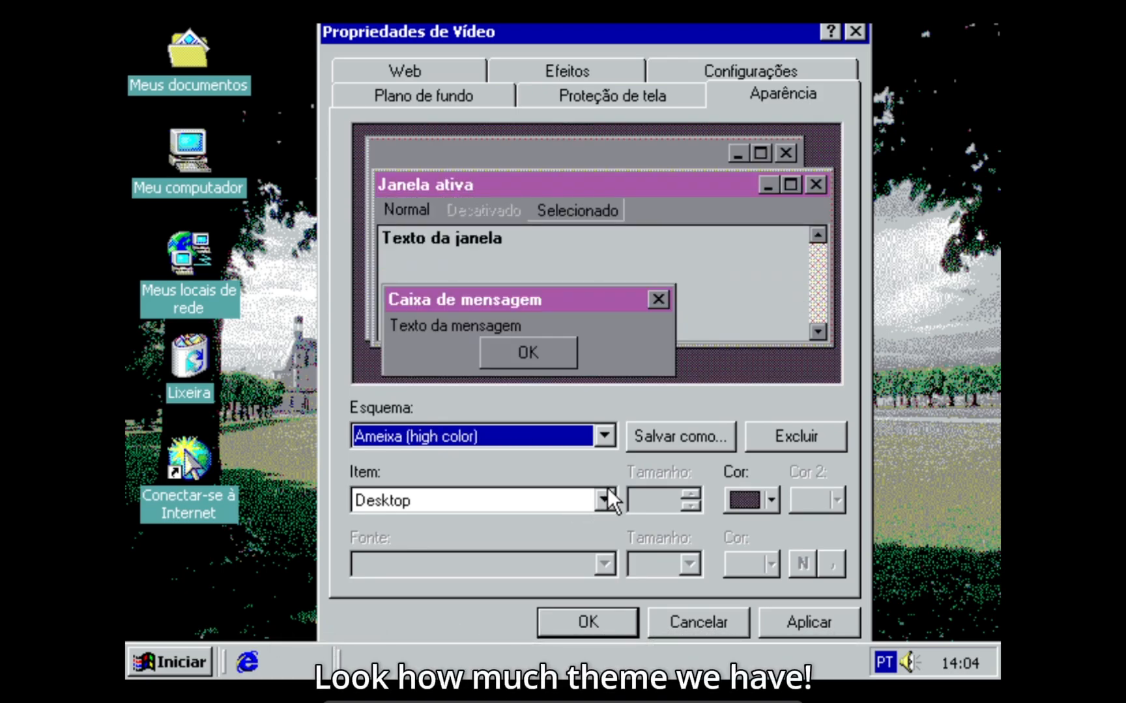
{"action": "key", "text": "Down"}
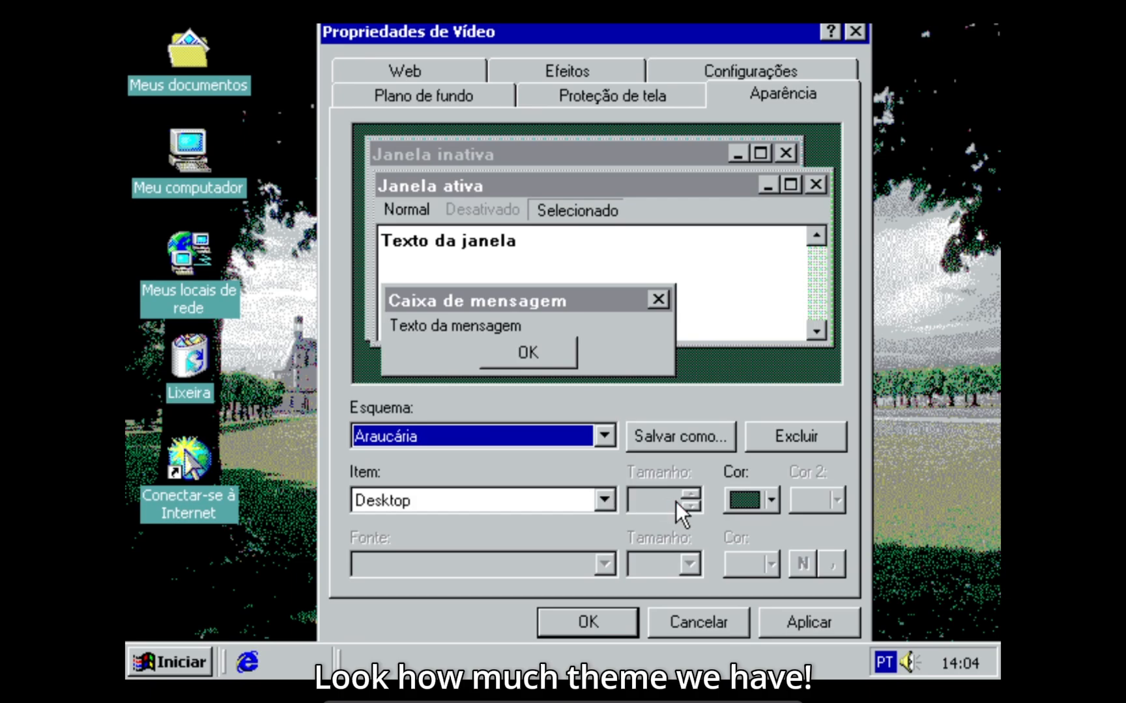
{"action": "key", "text": "Down"}
{"action": "key", "text": "Down"}
{"action": "key", "text": "Down"}
{"action": "key", "text": "Down"}
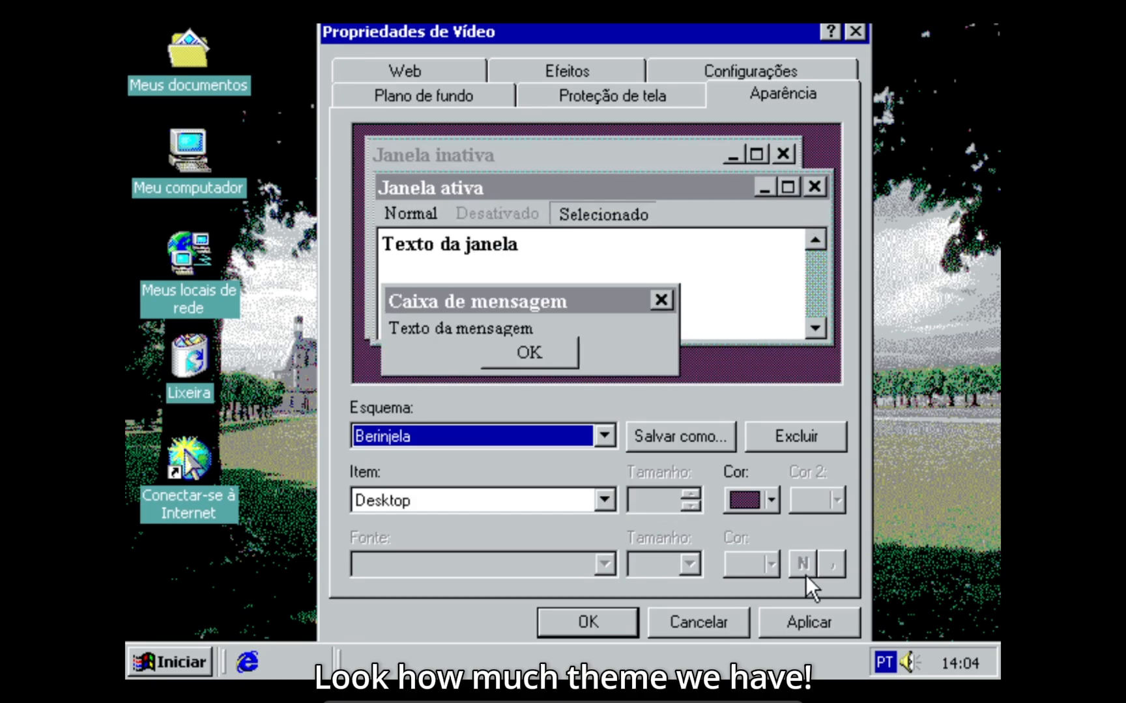
{"action": "key", "text": "Down"}
{"action": "key", "text": "Down"}
{"action": "key", "text": "Down"}
{"action": "key", "text": "Down"}
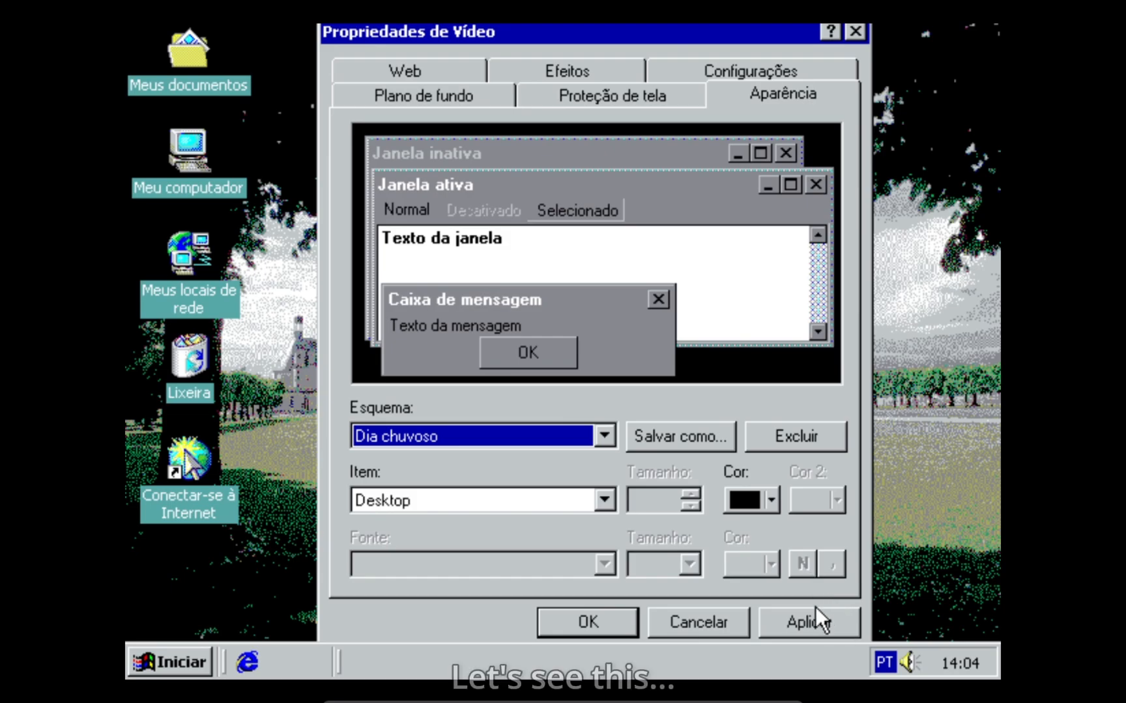
{"action": "left_click", "coordinate": [817, 618]}
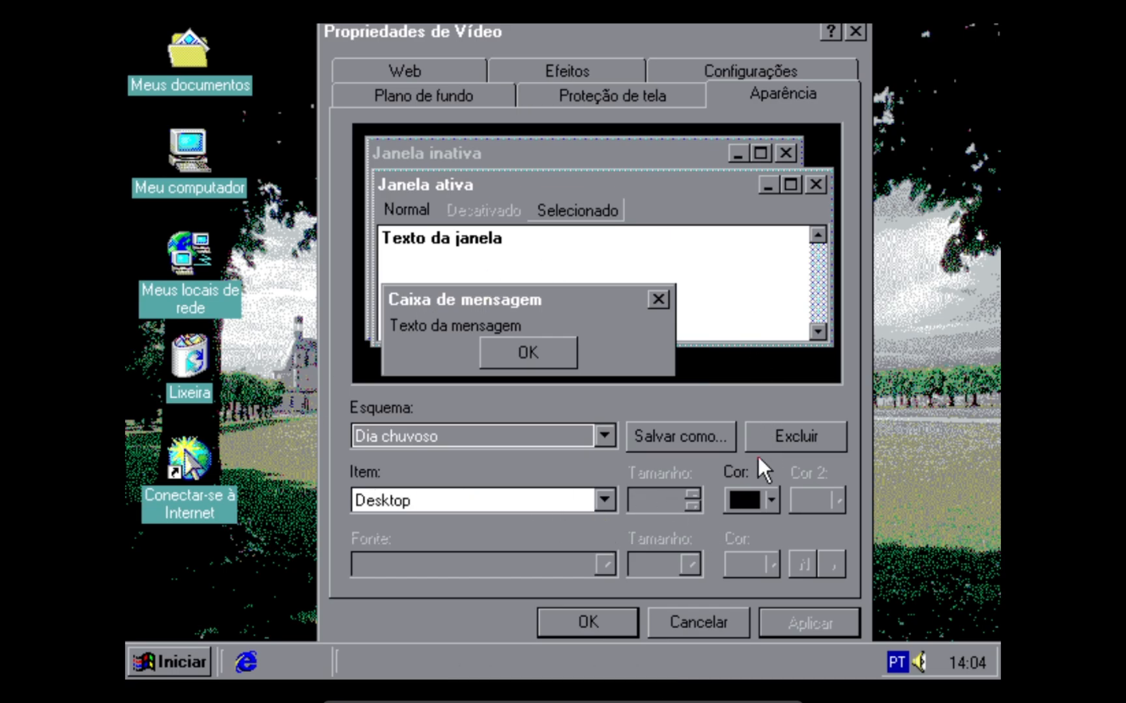
{"action": "left_click", "coordinate": [577, 609]}
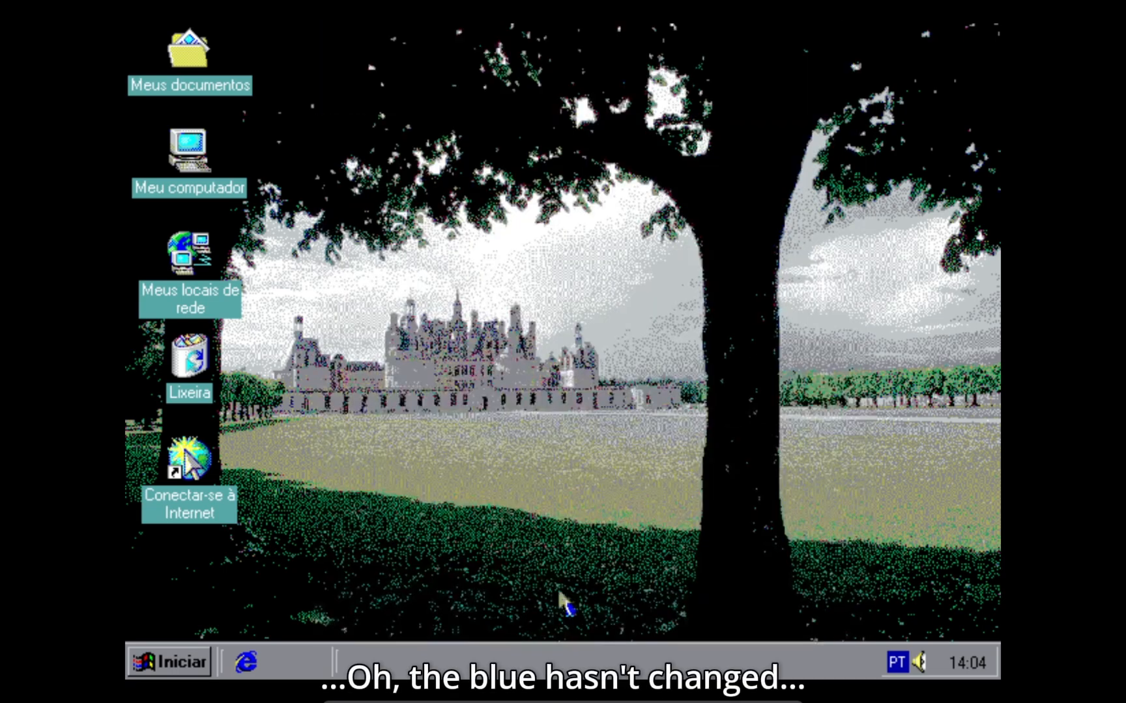
- Reopen the display properties, apply the Ardósia appearance scheme and close the dialog
{"action": "right_click", "coordinate": [483, 481]}
{"action": "left_click", "coordinate": [593, 314]}
{"action": "right_click", "coordinate": [588, 327]}
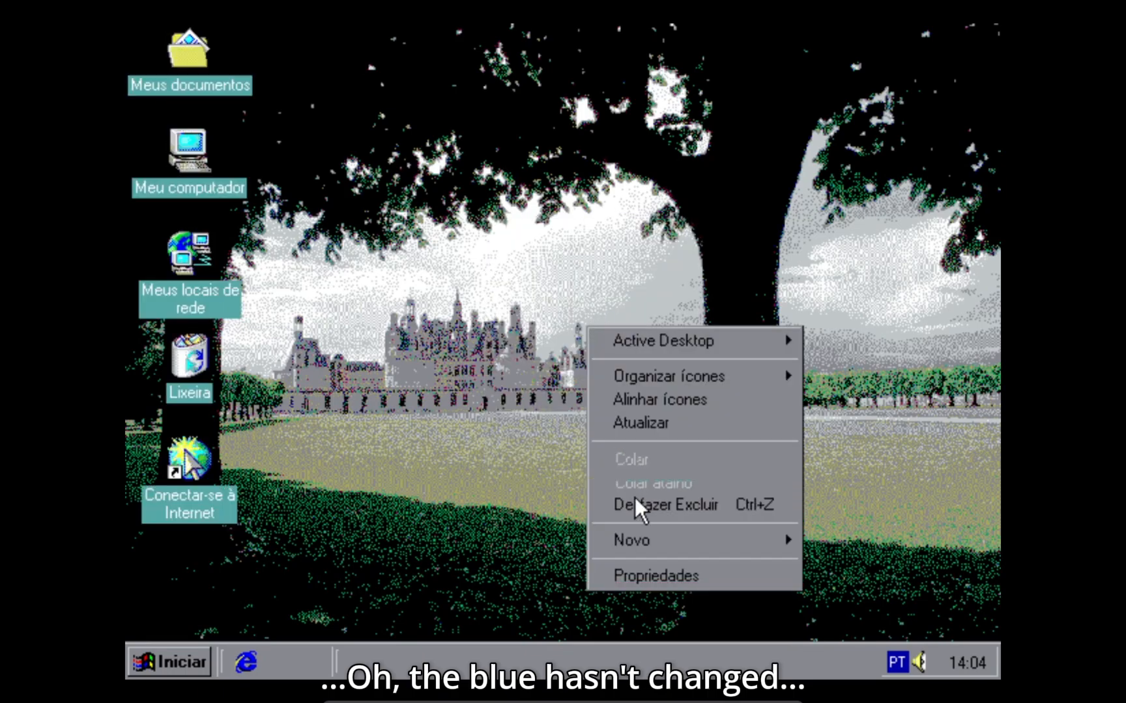
{"action": "left_click", "coordinate": [657, 574]}
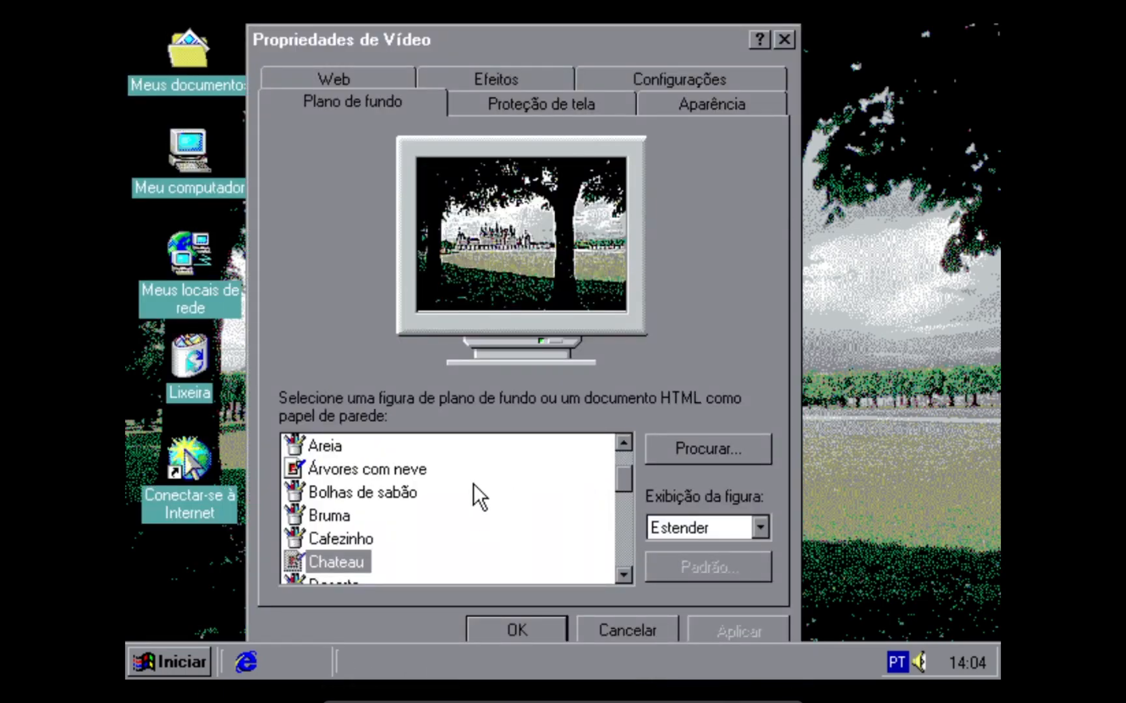
{"action": "key", "text": "Up"}
{"action": "key", "text": "Down"}
{"action": "left_click", "coordinate": [670, 99]}
{"action": "key", "text": "Up"}
{"action": "key", "text": "Up"}
{"action": "key", "text": "Up"}
{"action": "key", "text": "Up"}
{"action": "key", "text": "Up"}
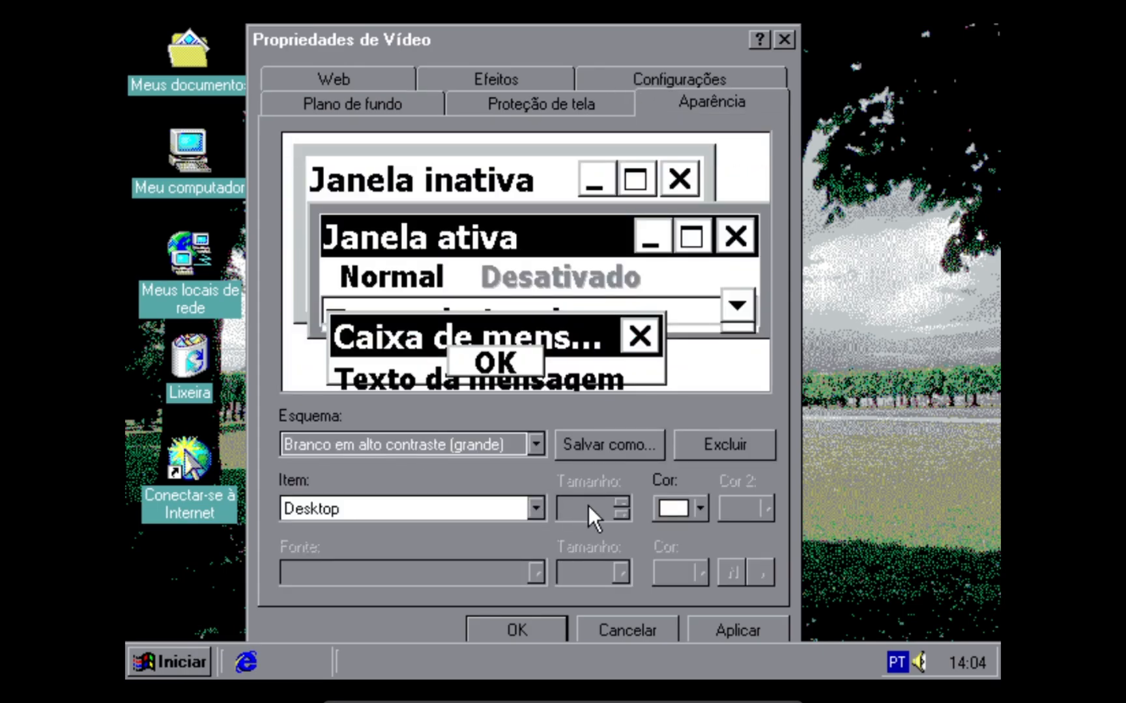
{"action": "key", "text": "Up"}
{"action": "key", "text": "Up"}
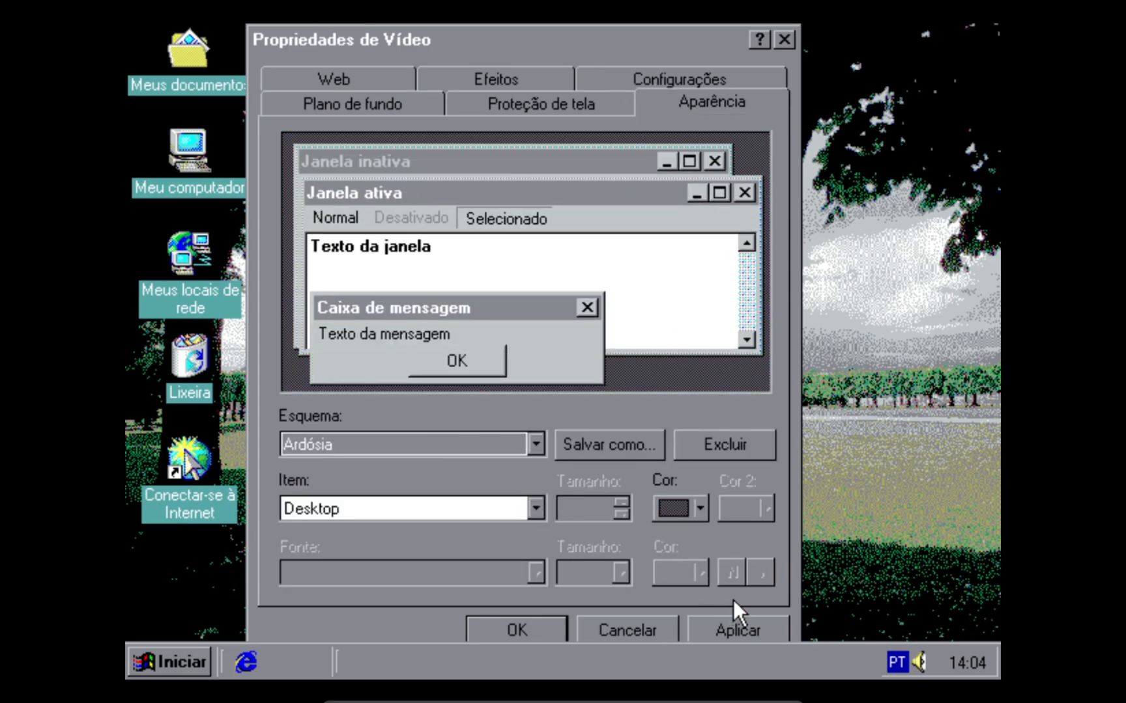
{"action": "left_click", "coordinate": [739, 622]}
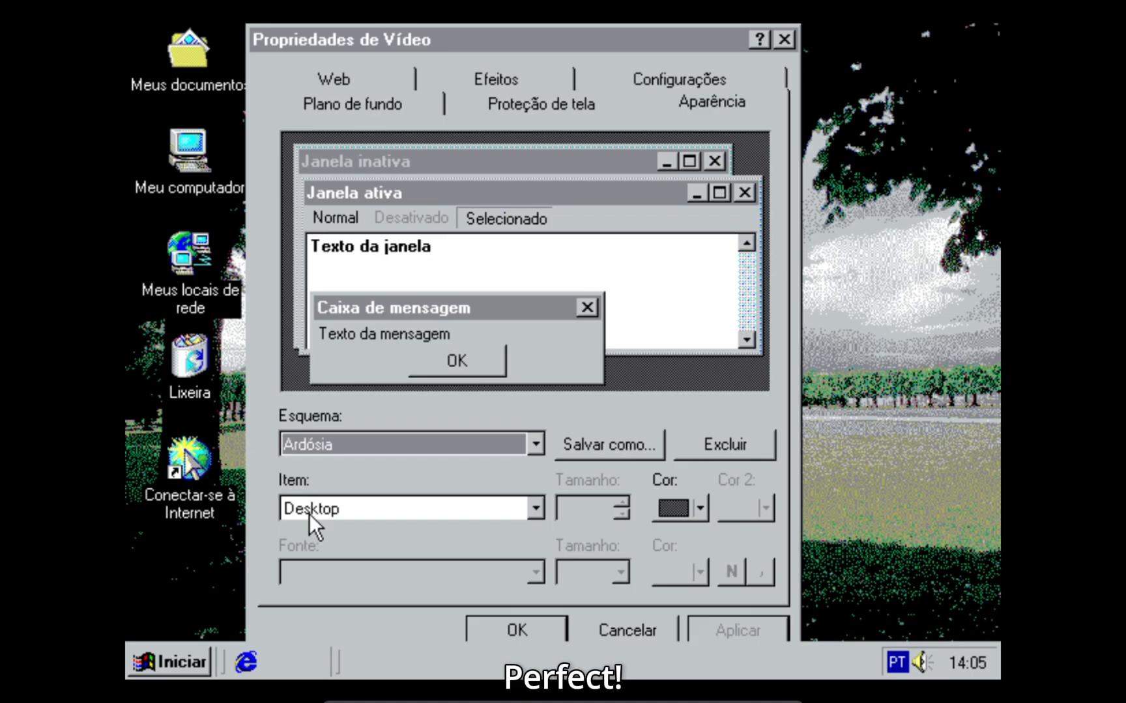
{"action": "left_click", "coordinate": [524, 636]}
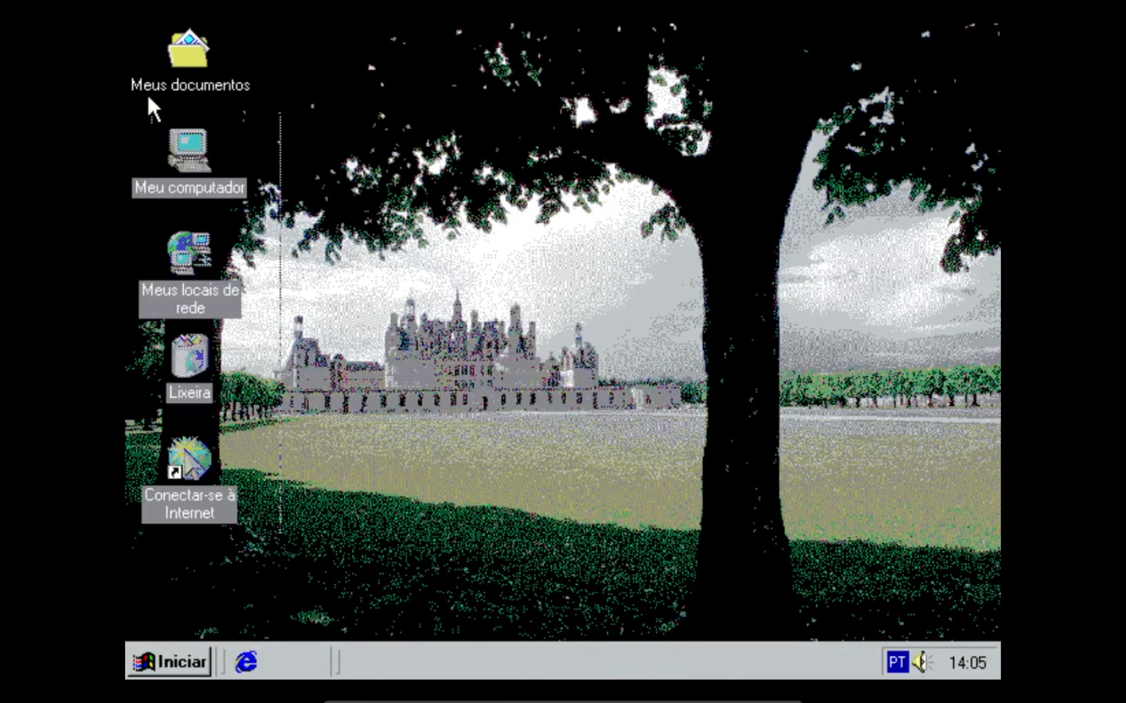
- Move the Lixeira icon to the desktop's upper-right corner and the Conectar-se à Internet shortcut to its middle
{"action": "left_click_drag", "start_coordinate": [148, 98], "coordinate": [377, 317]}
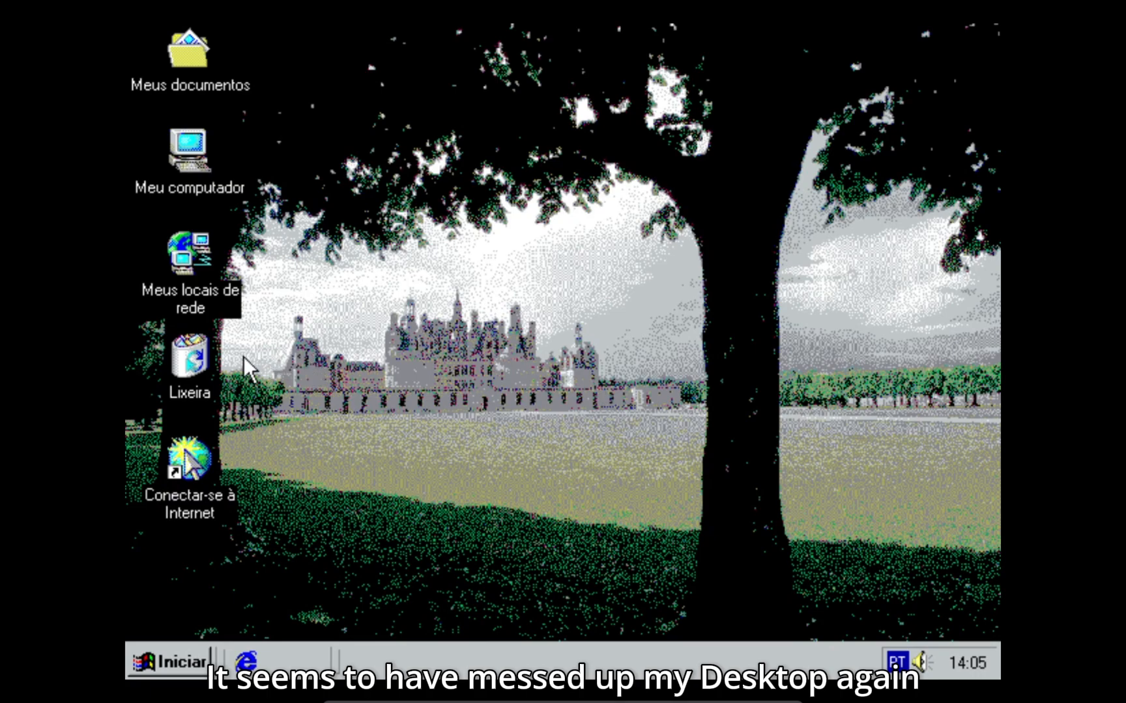
{"action": "left_click_drag", "start_coordinate": [181, 389], "coordinate": [963, 79]}
{"action": "left_click_drag", "start_coordinate": [184, 460], "coordinate": [580, 359]}
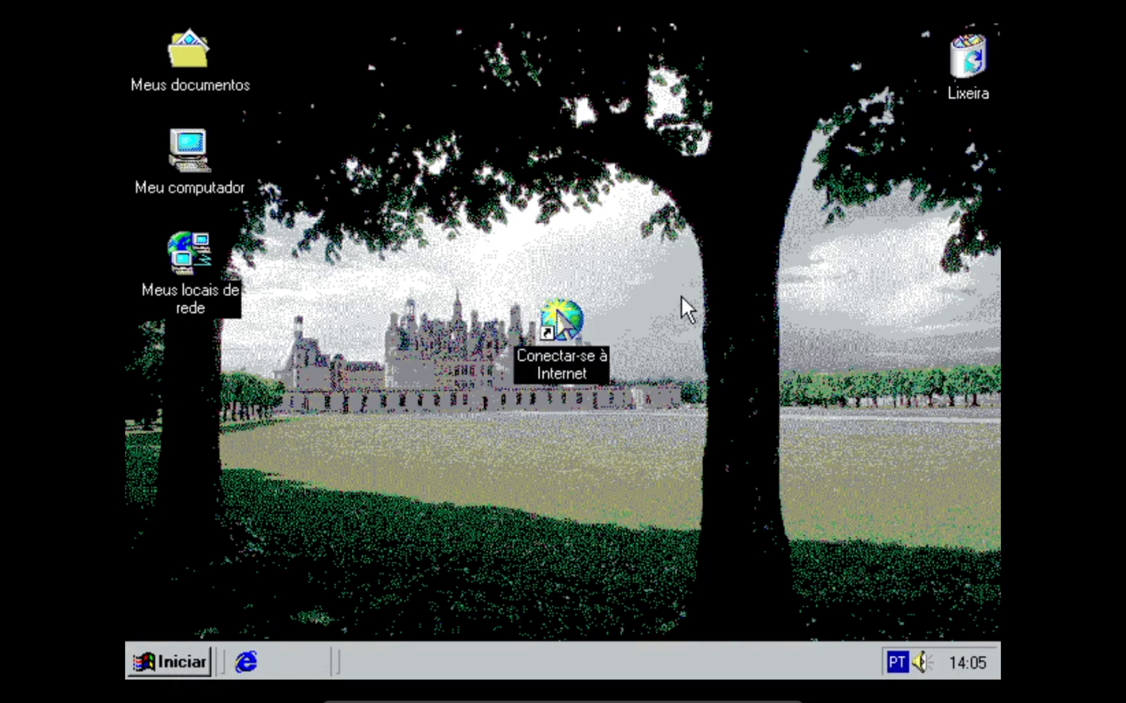
{"action": "double_click", "coordinate": [563, 333]}
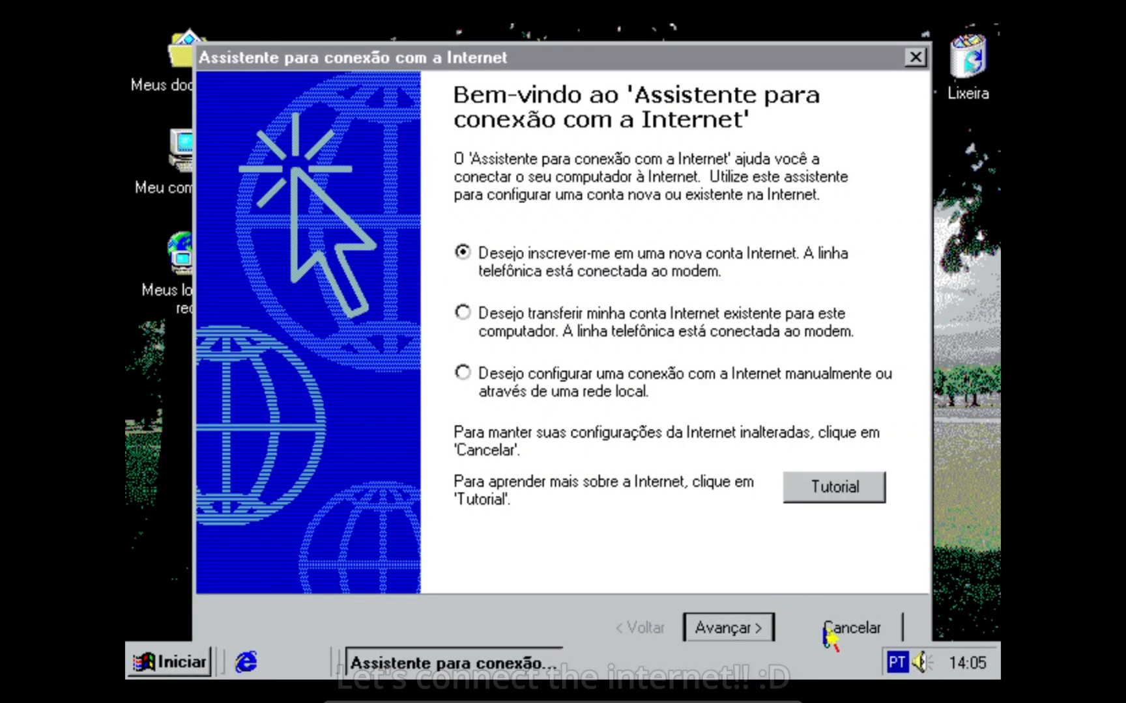
{"action": "left_click", "coordinate": [847, 628]}
{"action": "left_click", "coordinate": [736, 428]}
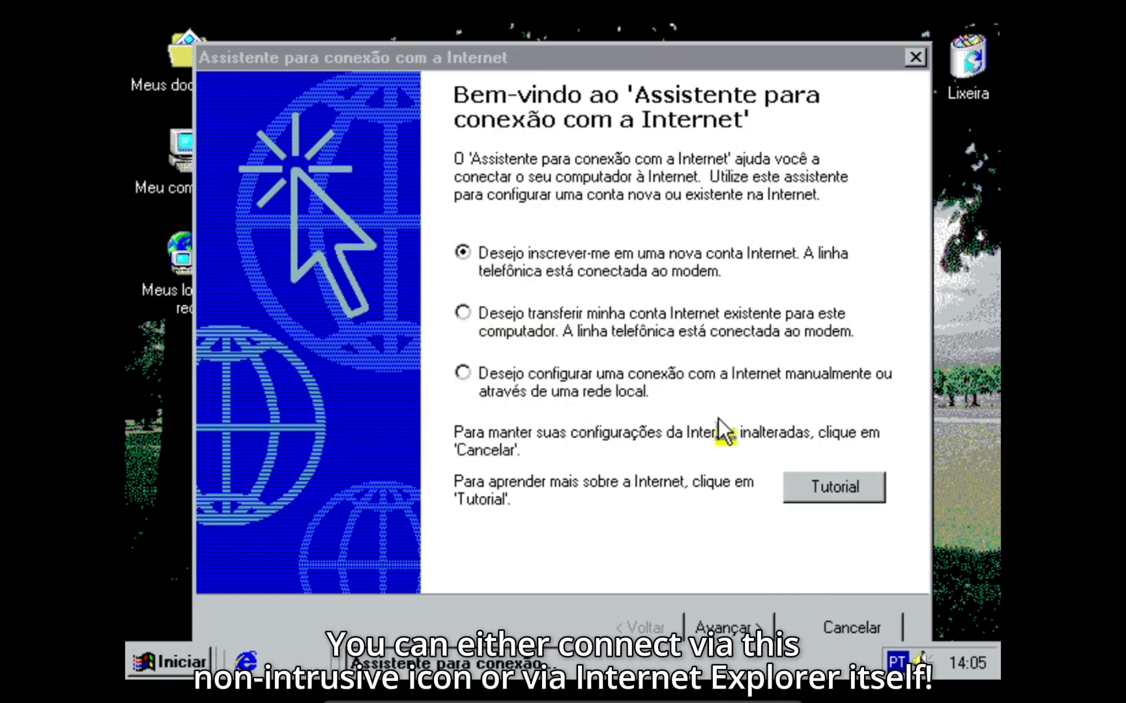
- Open the Internet connection wizard, choose manual setup through a local network (LAN) and keep automatic proxy server detection
{"action": "left_click", "coordinate": [248, 663]}
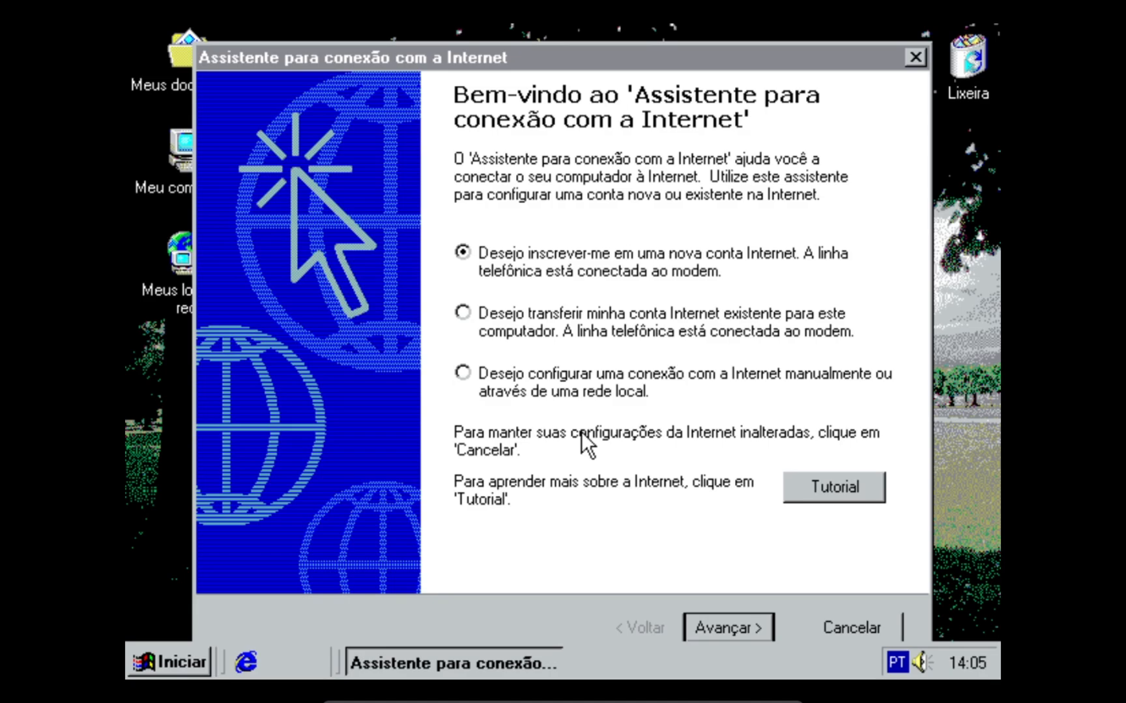
{"action": "left_click", "coordinate": [470, 369]}
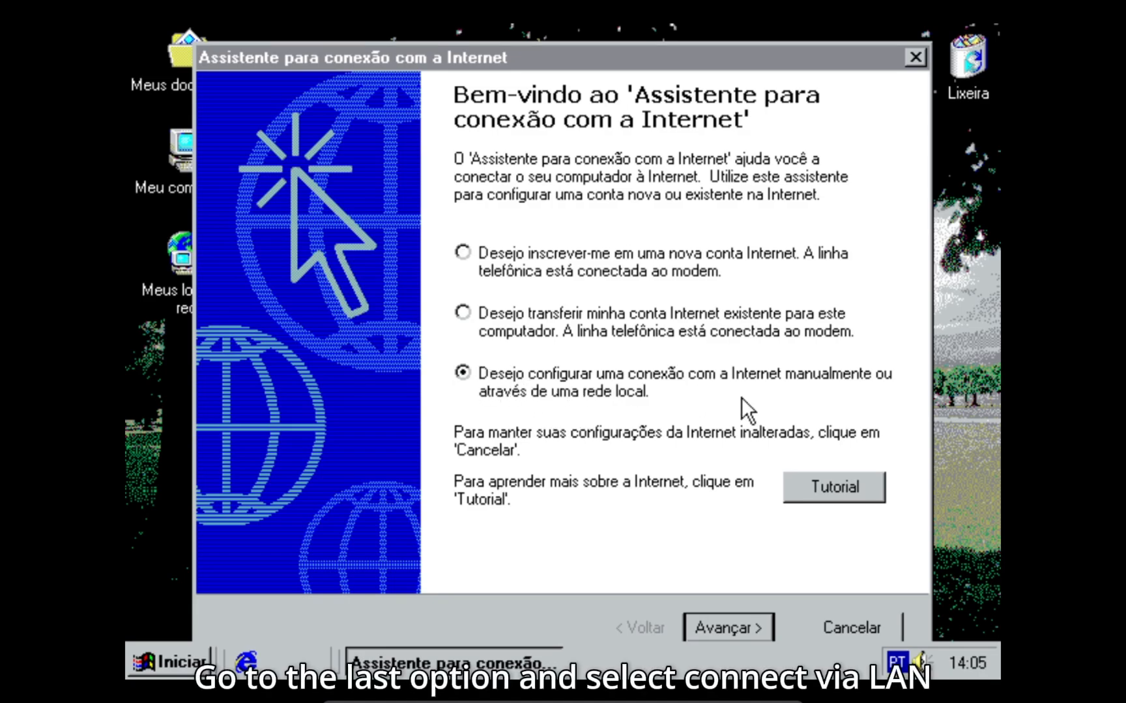
{"action": "left_click", "coordinate": [724, 628]}
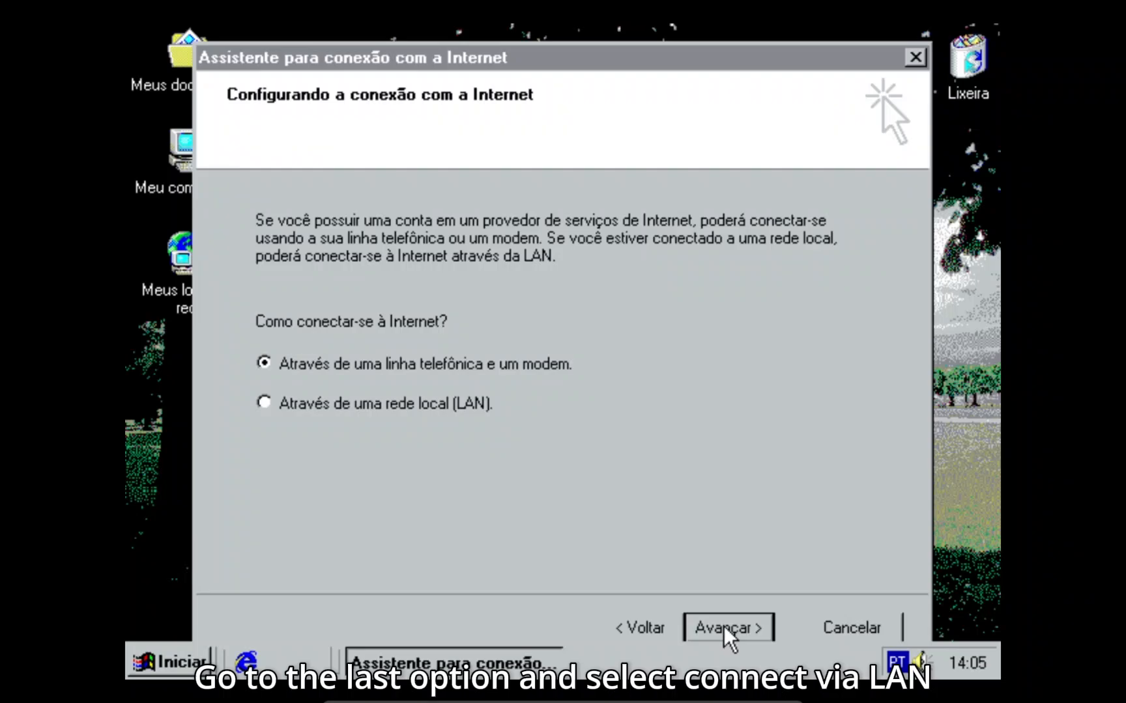
{"action": "left_click", "coordinate": [291, 403]}
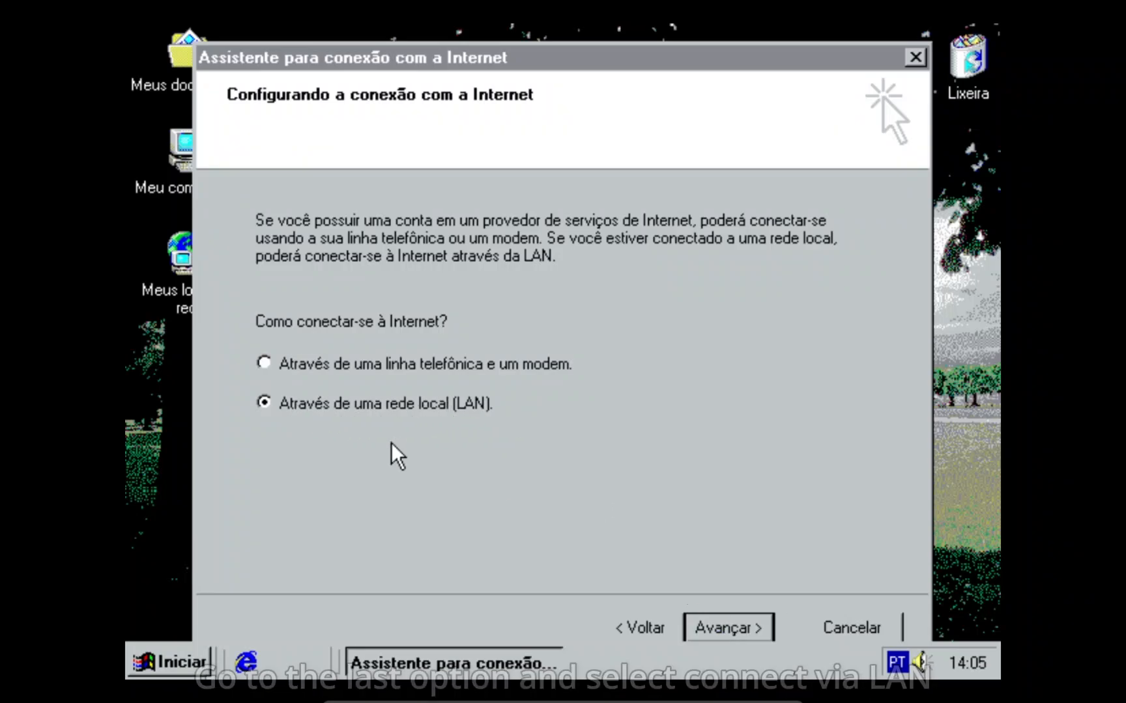
{"action": "left_click", "coordinate": [709, 625]}
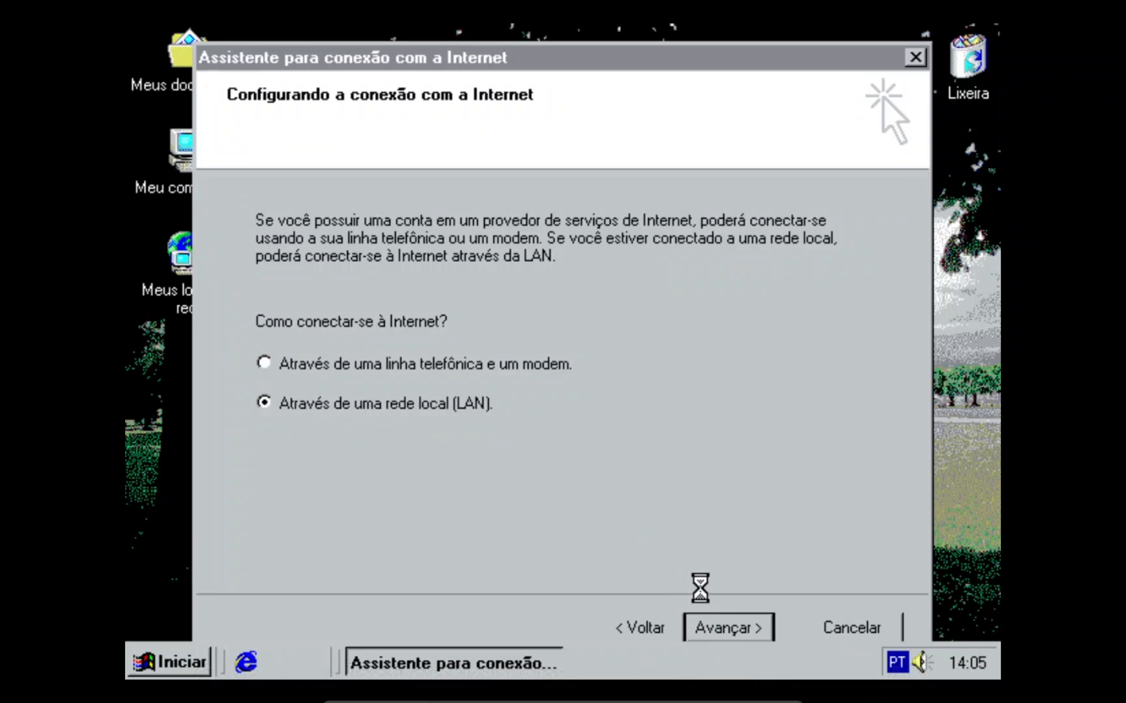
{"action": "left_click", "coordinate": [724, 629]}
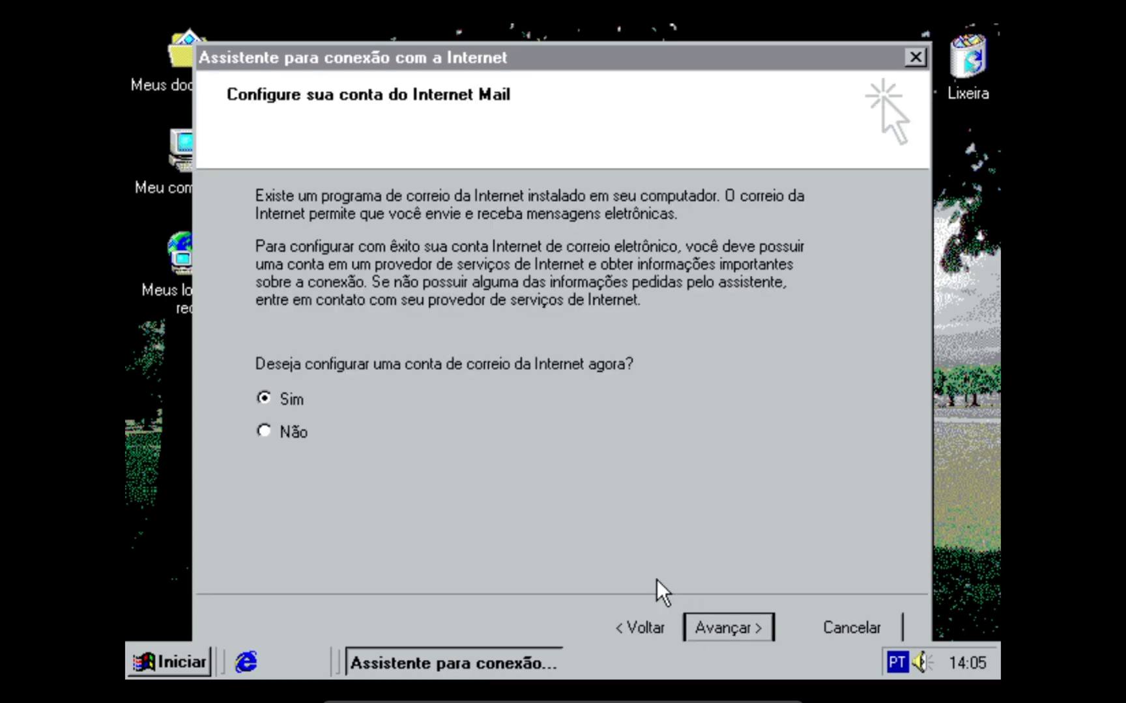
- Decline setting up an Internet mail account and finish the connection wizard
{"action": "left_click", "coordinate": [265, 432]}
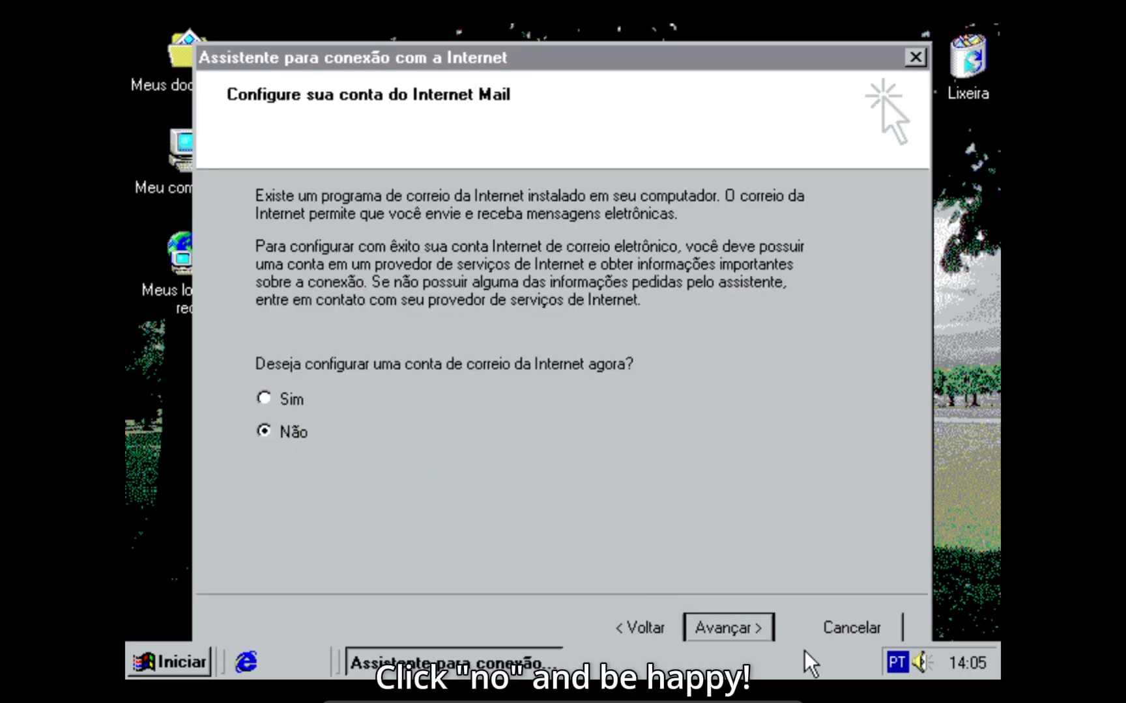
{"action": "left_click", "coordinate": [746, 630]}
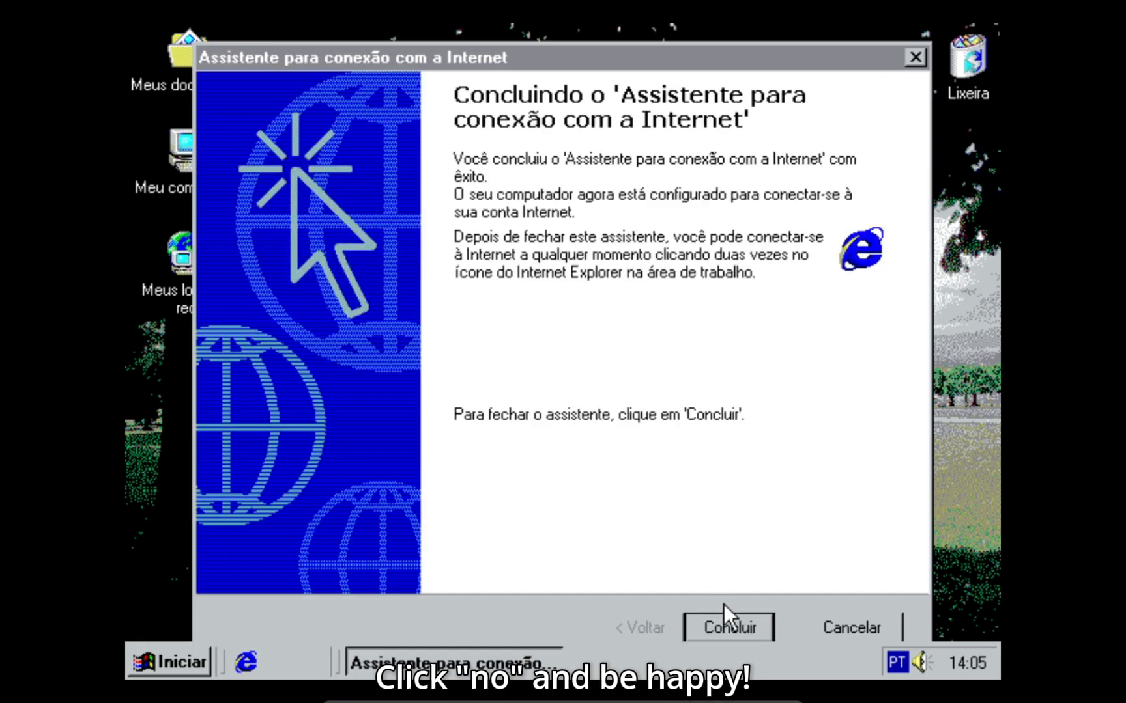
{"action": "left_click", "coordinate": [733, 623]}
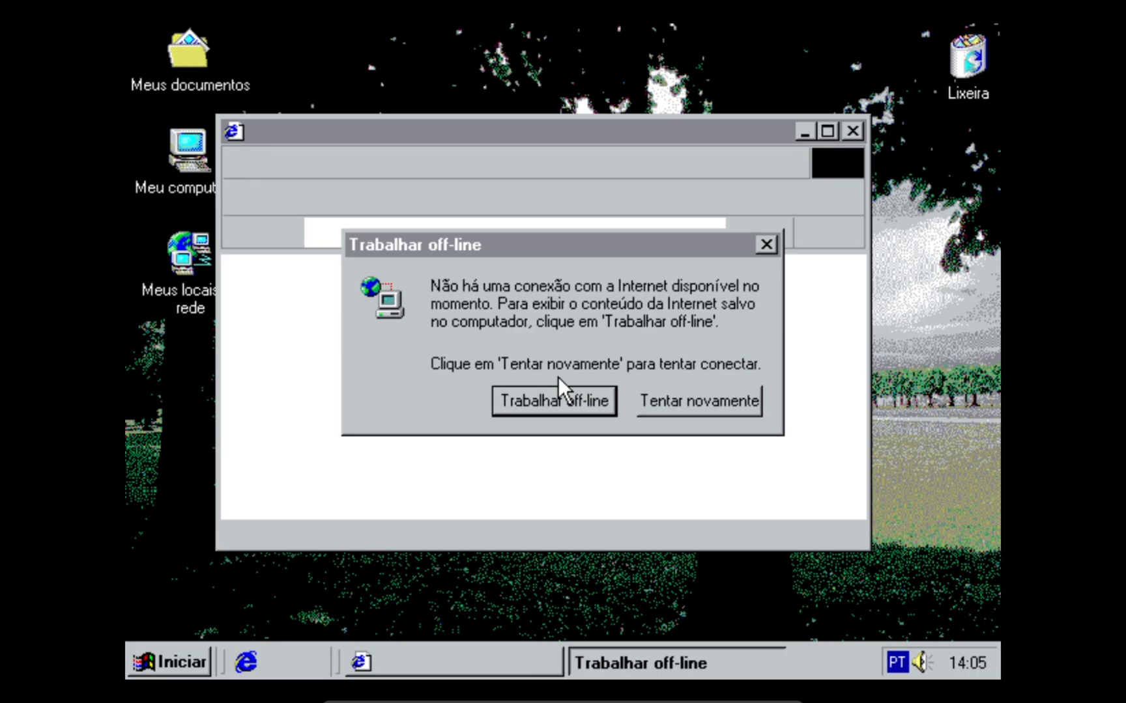
- Retry the Internet connection, maximize the browser window and load google.com
{"action": "left_click", "coordinate": [663, 394]}
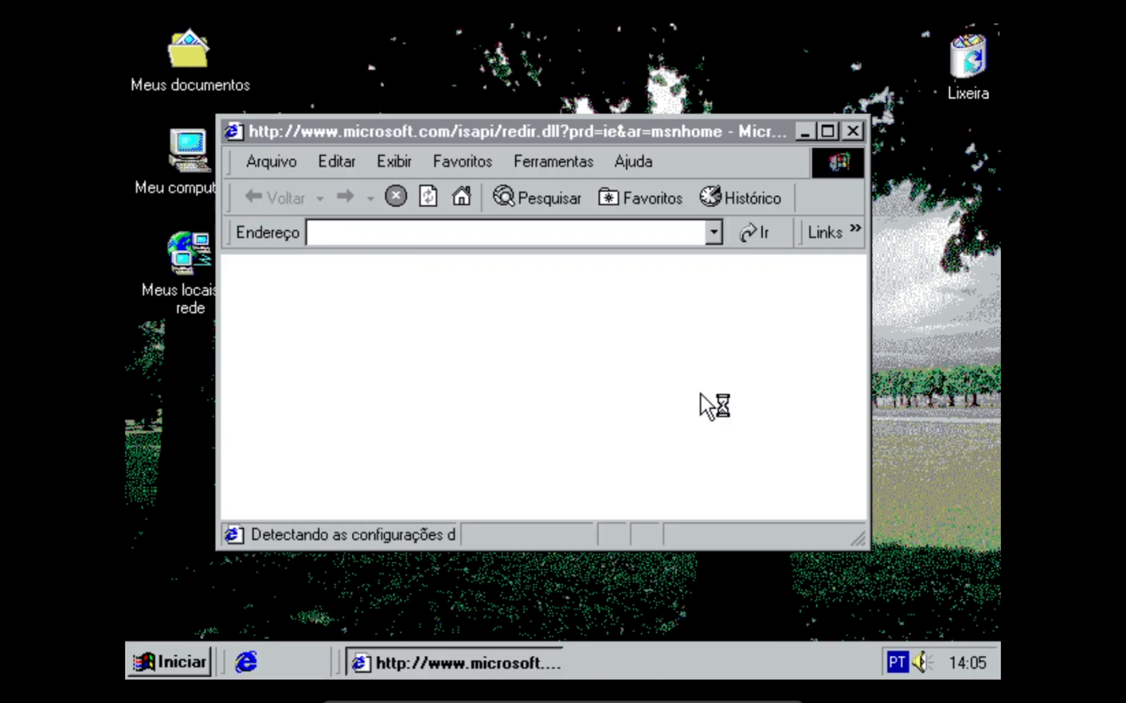
{"action": "left_click", "coordinate": [828, 130]}
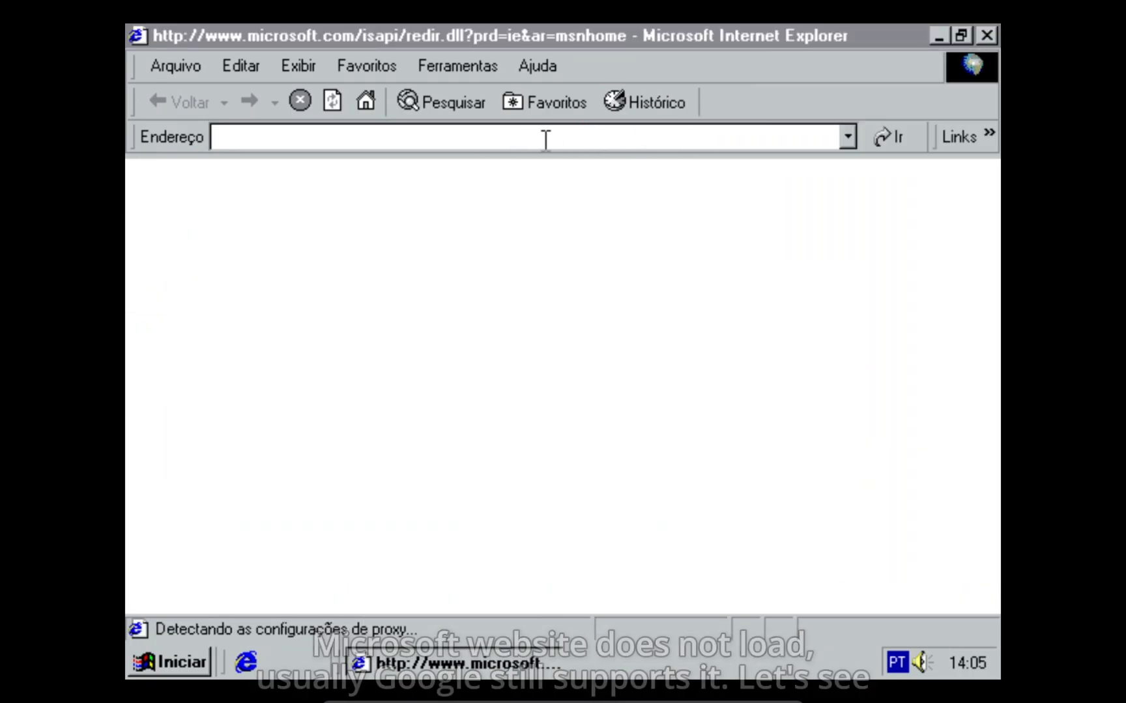
{"action": "type", "text": "goog"}
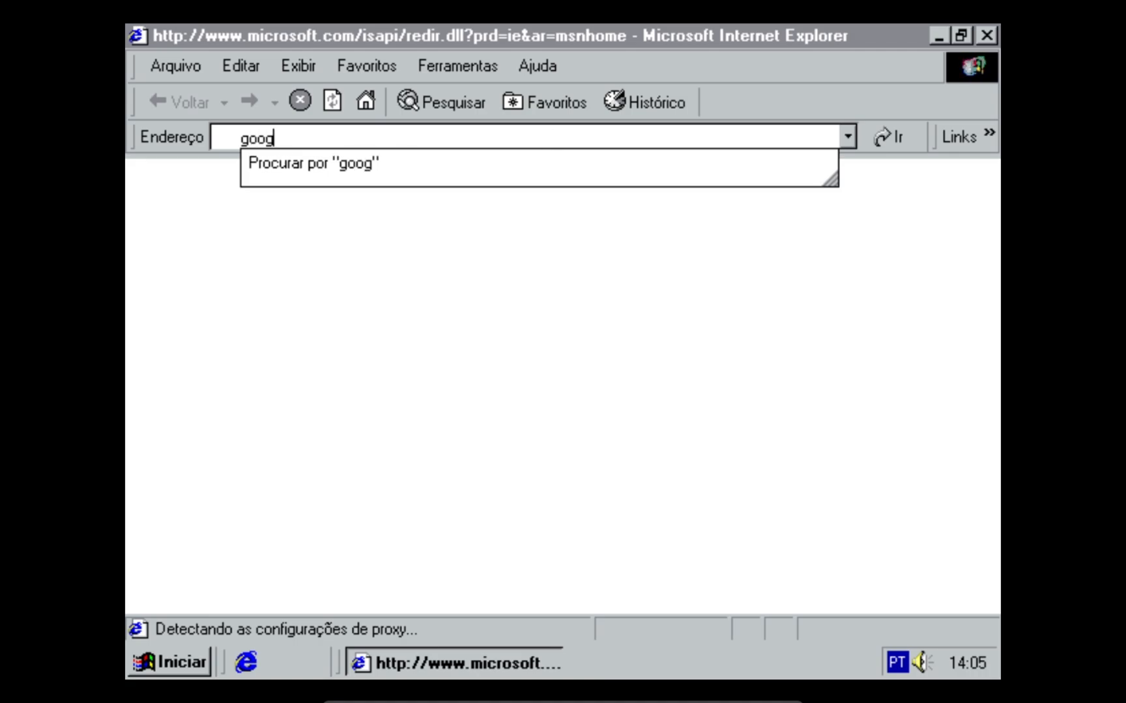
{"action": "type", "text": "le.com"}
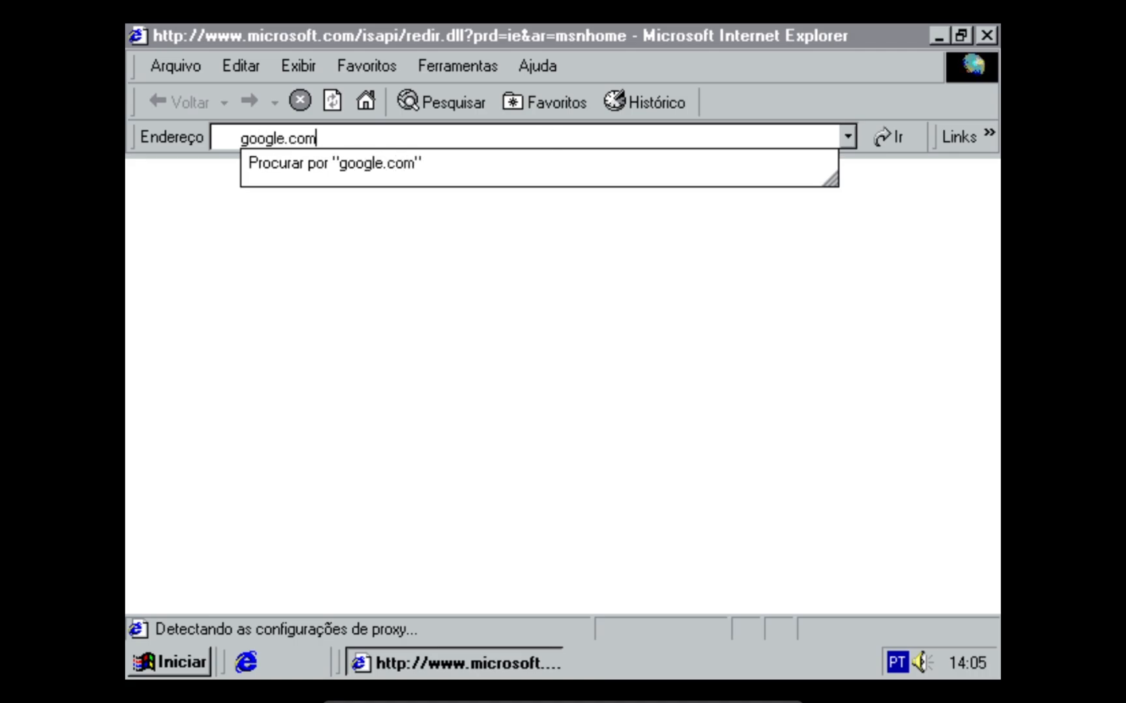
{"action": "key", "text": "Return"}
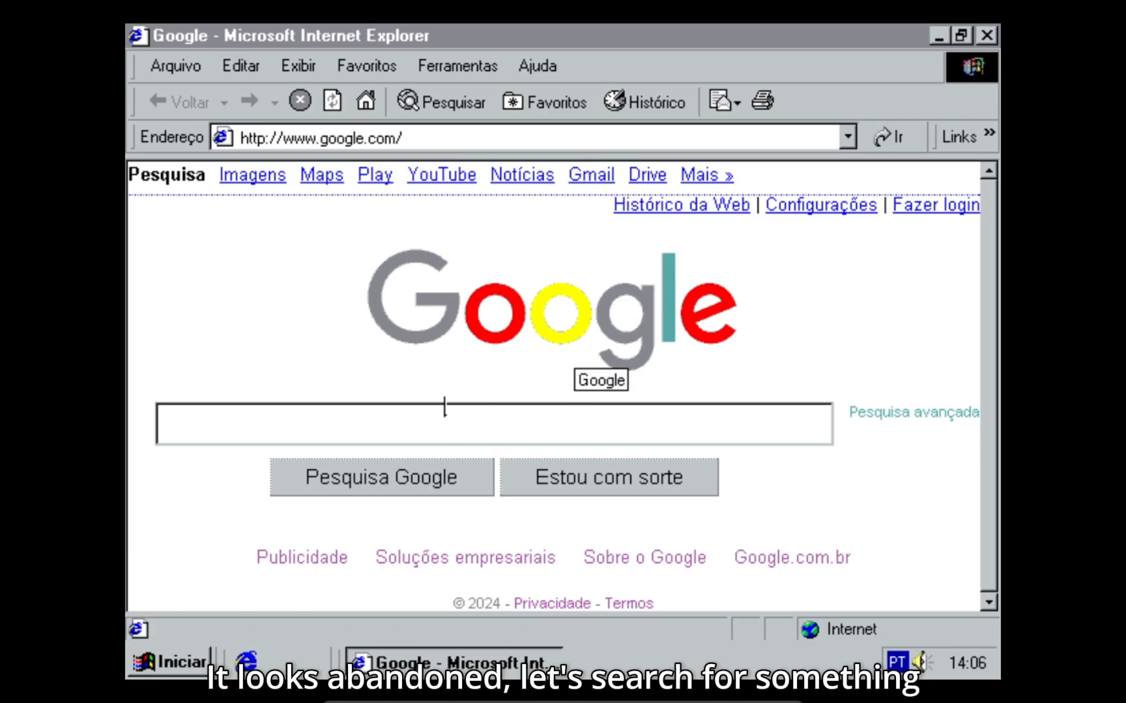
- Search Google for "windows 2000" and agree to send the information over the Internet
{"action": "left_click", "coordinate": [375, 433]}
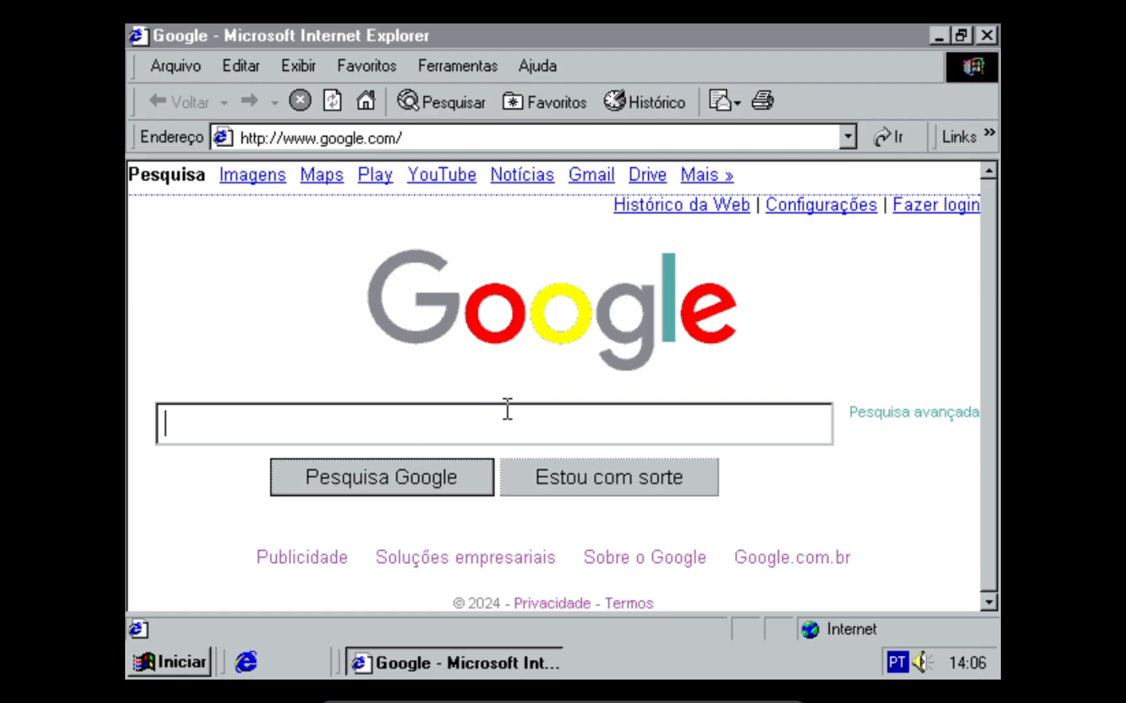
{"action": "type", "text": "window"}
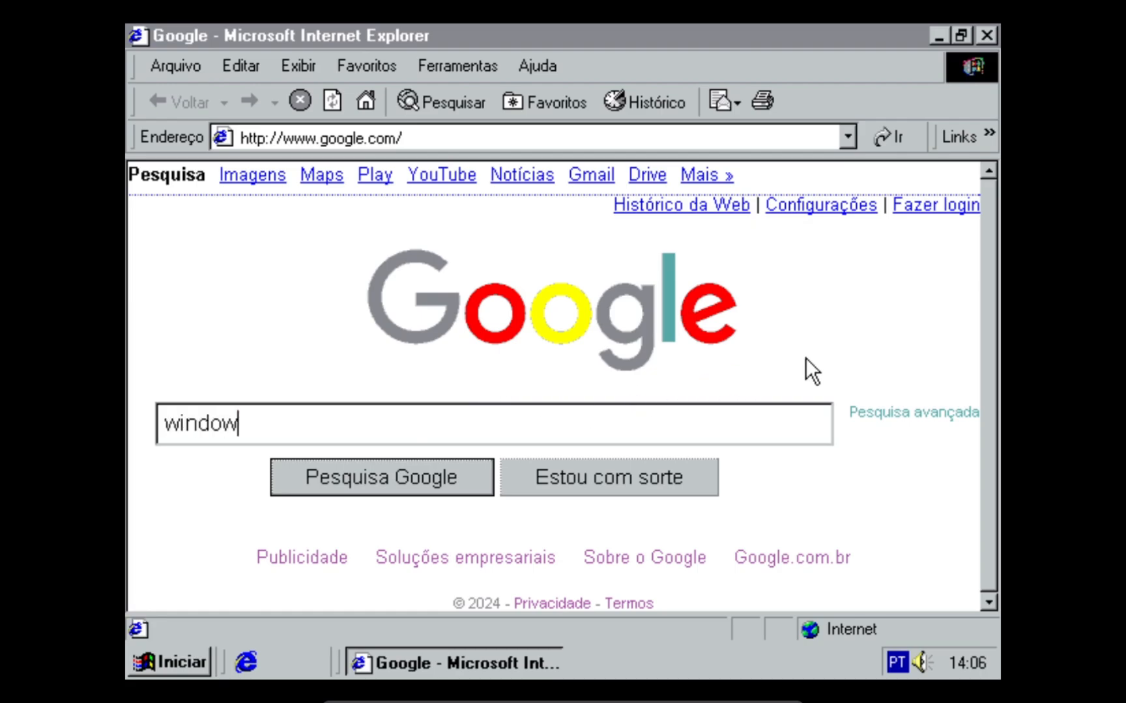
{"action": "type", "text": "s 2000"}
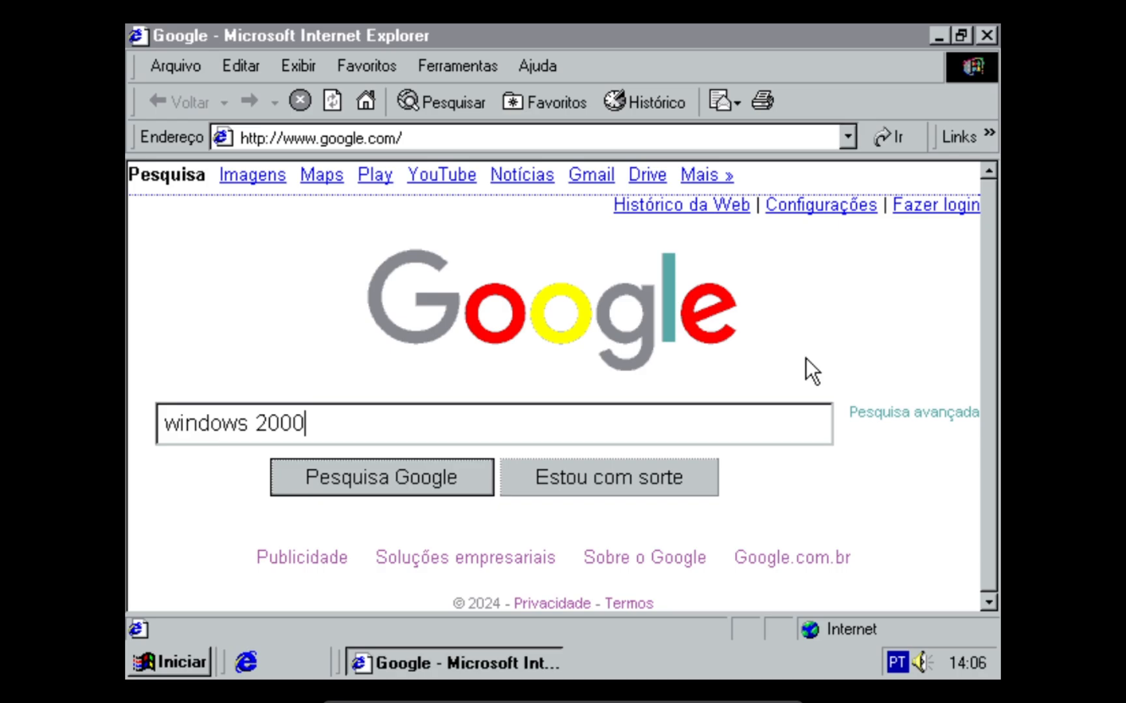
{"action": "key", "text": "Return"}
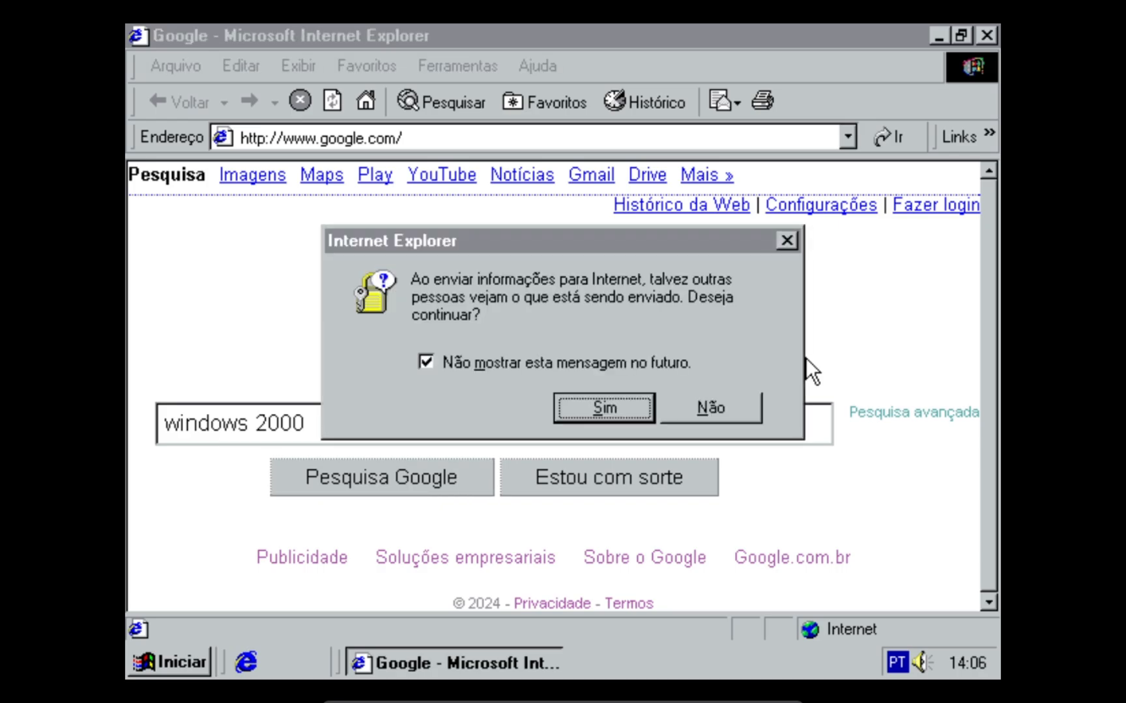
{"action": "left_click", "coordinate": [636, 404]}
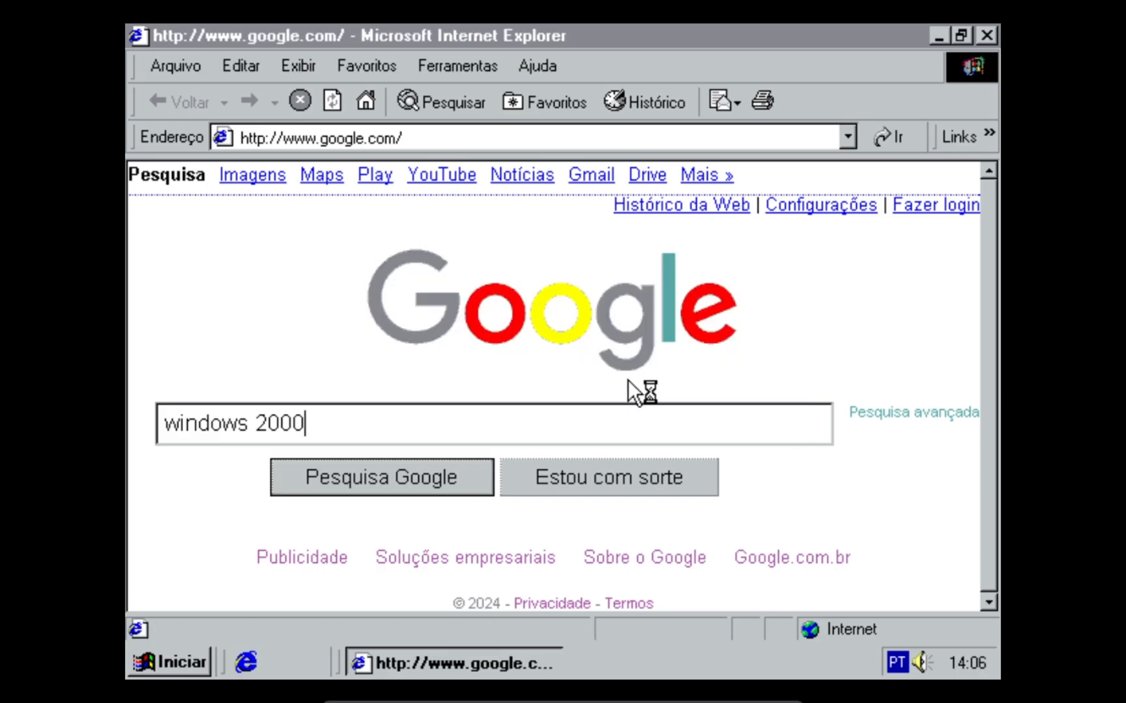
- Try to open the Wikipedia result, turning off future secure-connection alerts, and return to the search results
{"action": "scroll", "coordinate": [603, 414], "scroll_direction": "down", "scroll_amount": 3}
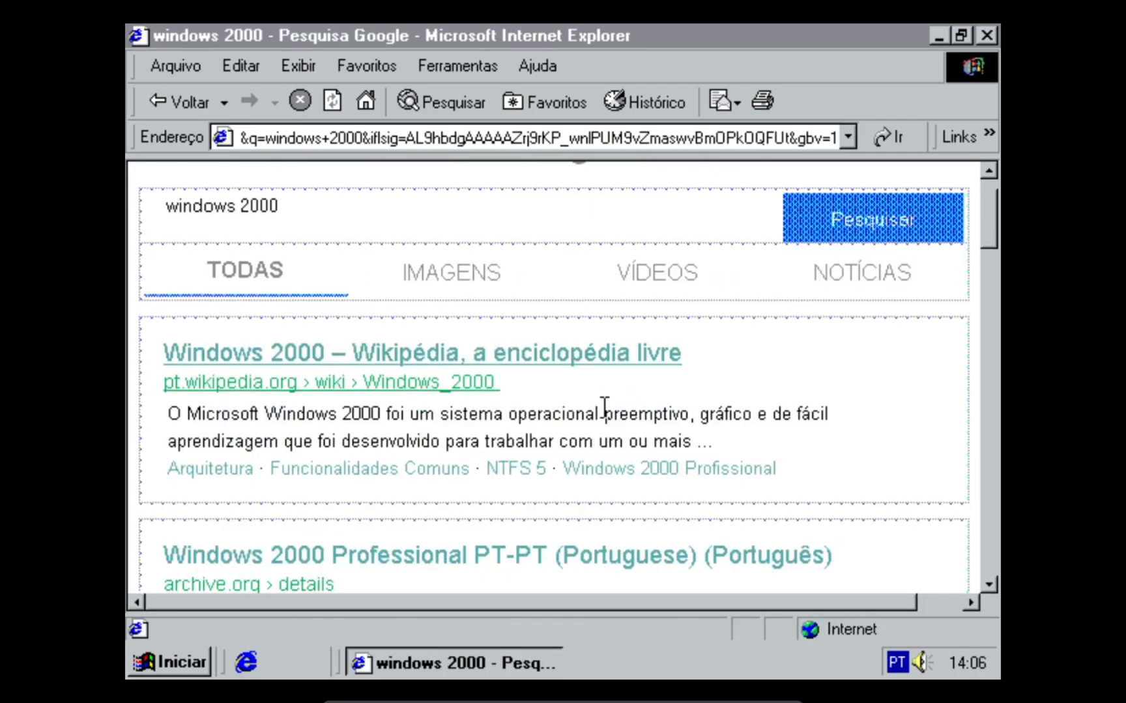
{"action": "scroll", "coordinate": [608, 432], "scroll_direction": "up", "scroll_amount": 1}
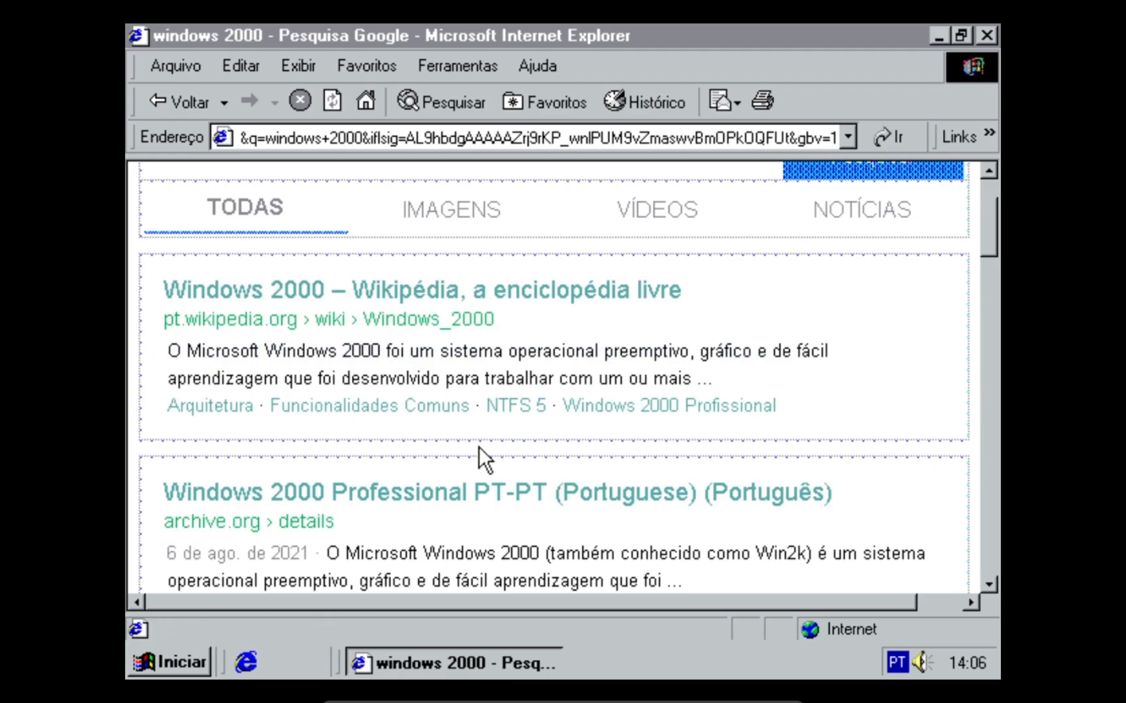
{"action": "scroll", "coordinate": [465, 439], "scroll_direction": "up", "scroll_amount": 1}
{"action": "scroll", "coordinate": [612, 510], "scroll_direction": "up", "scroll_amount": 1}
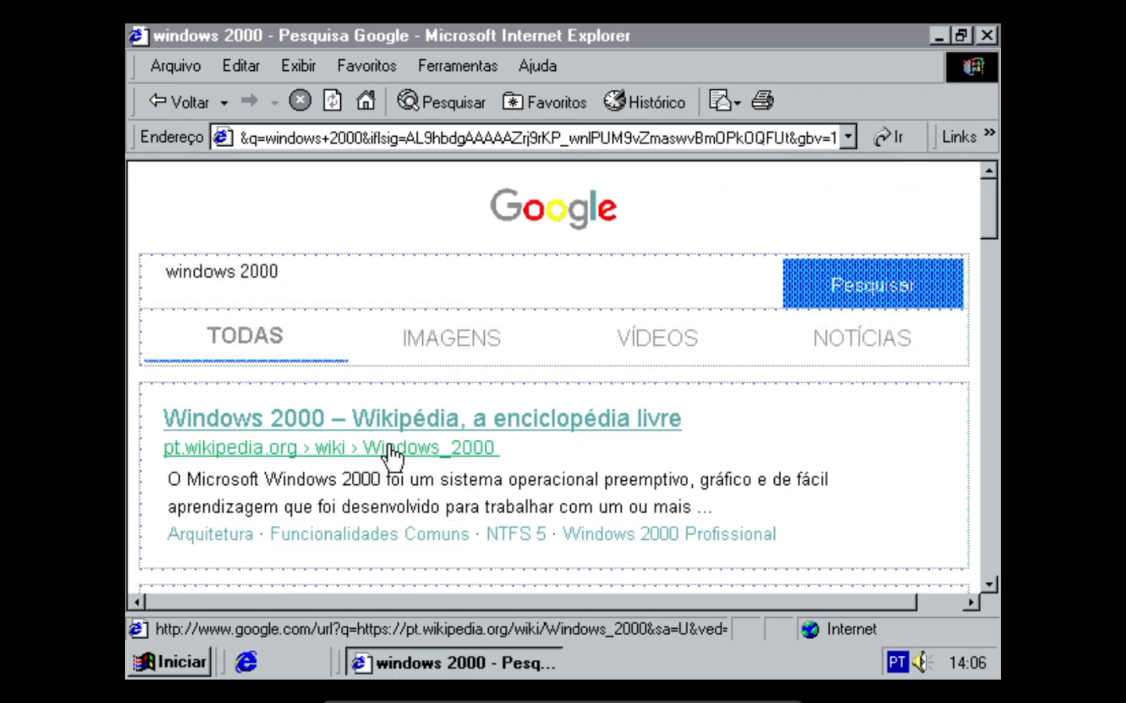
{"action": "left_click", "coordinate": [446, 445]}
{"action": "left_click", "coordinate": [456, 372]}
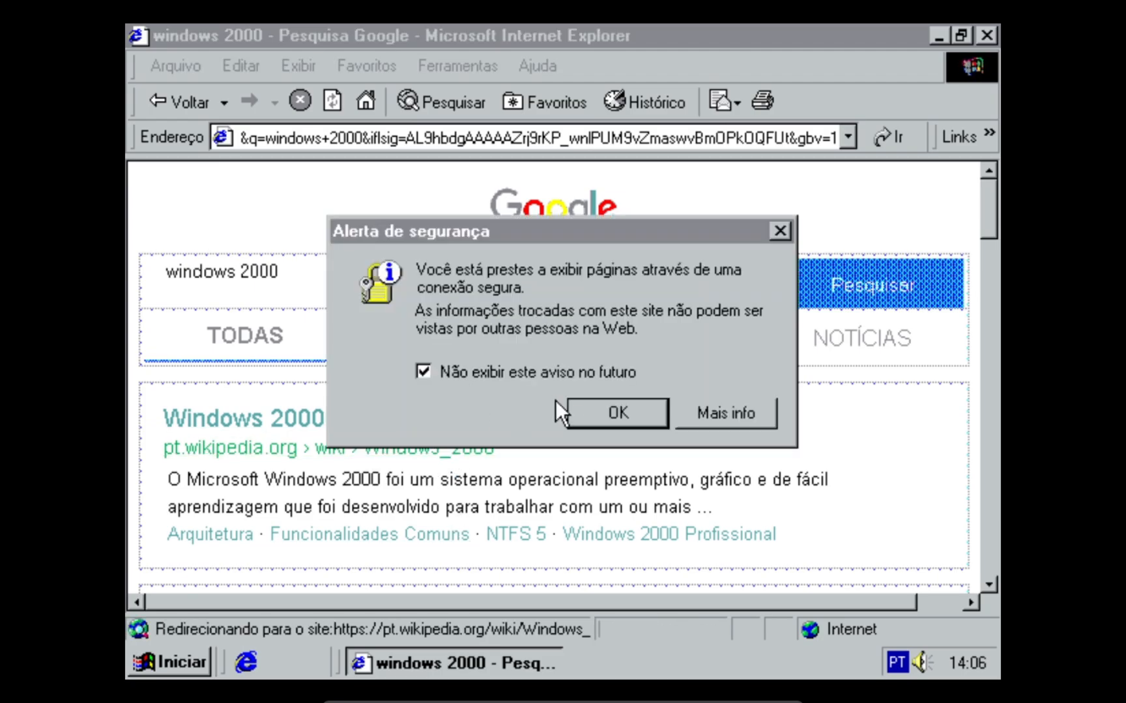
{"action": "left_click", "coordinate": [577, 410]}
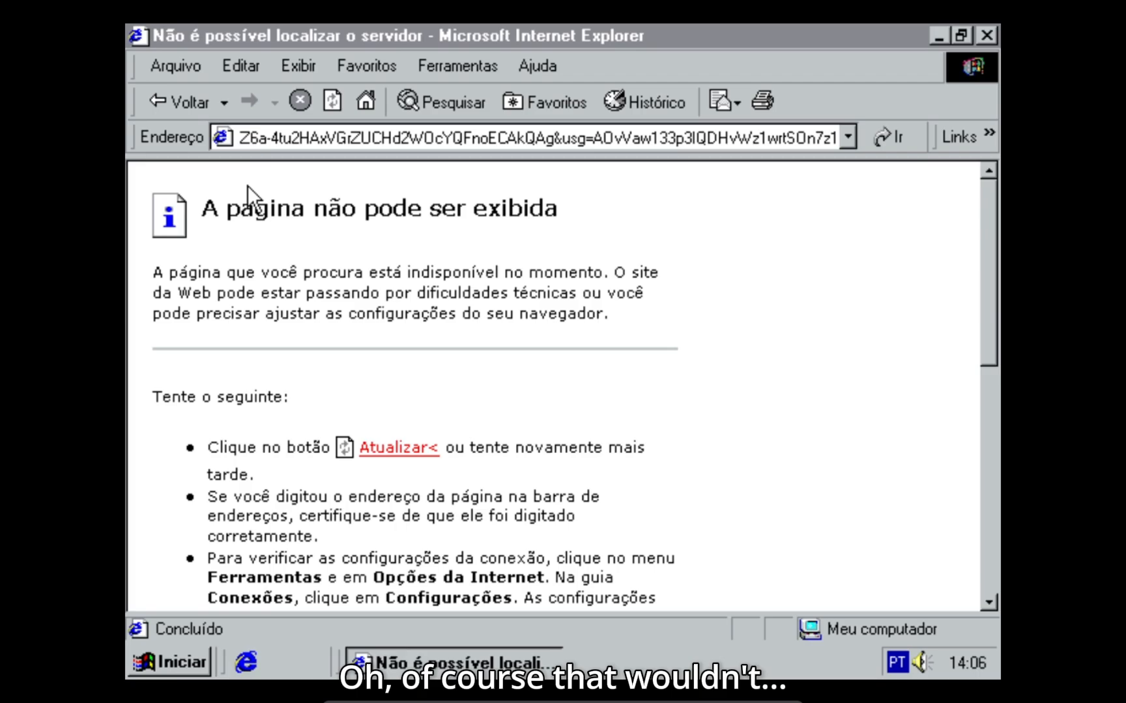
{"action": "left_click", "coordinate": [164, 106]}
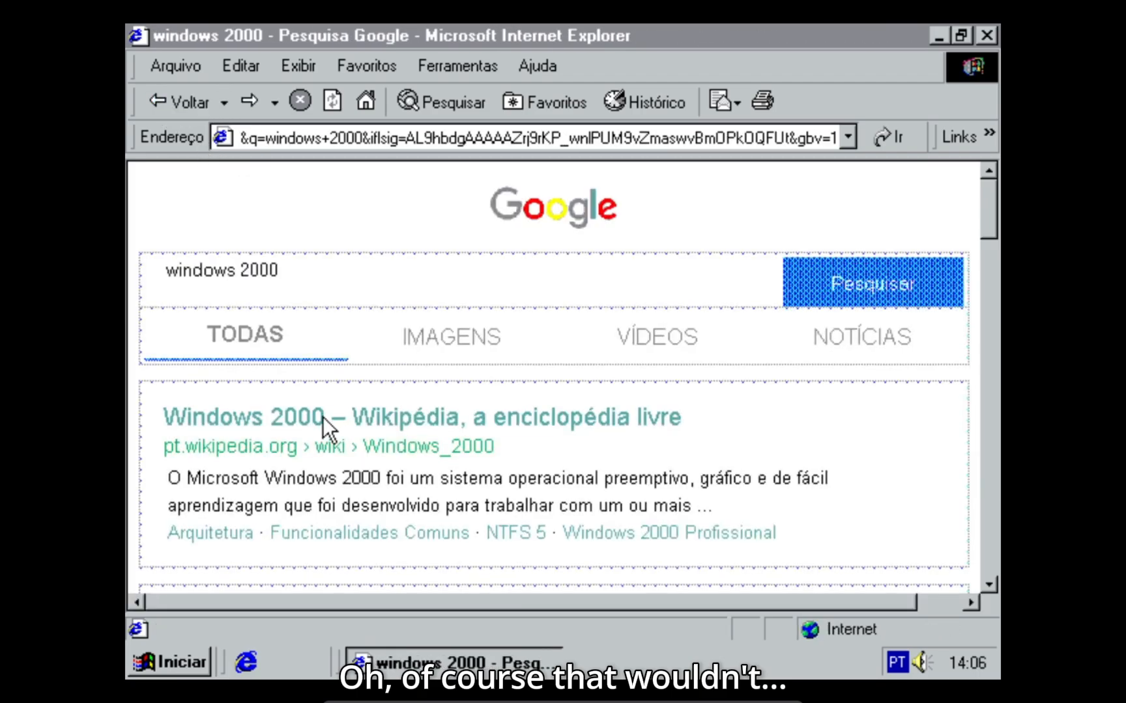
- Try to open the archive.org result for Windows 2000 Professional PT-PT and return to the search results
{"action": "scroll", "coordinate": [323, 416], "scroll_direction": "down", "scroll_amount": 3}
{"action": "left_click", "coordinate": [359, 385]}
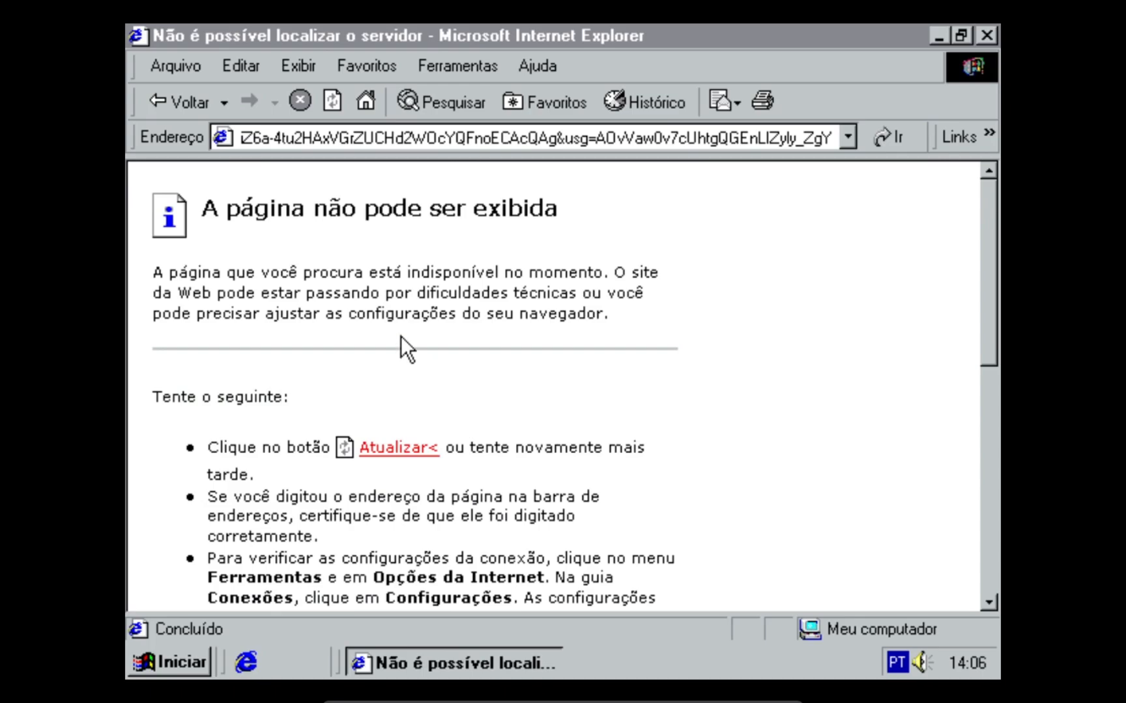
{"action": "left_click", "coordinate": [151, 103]}
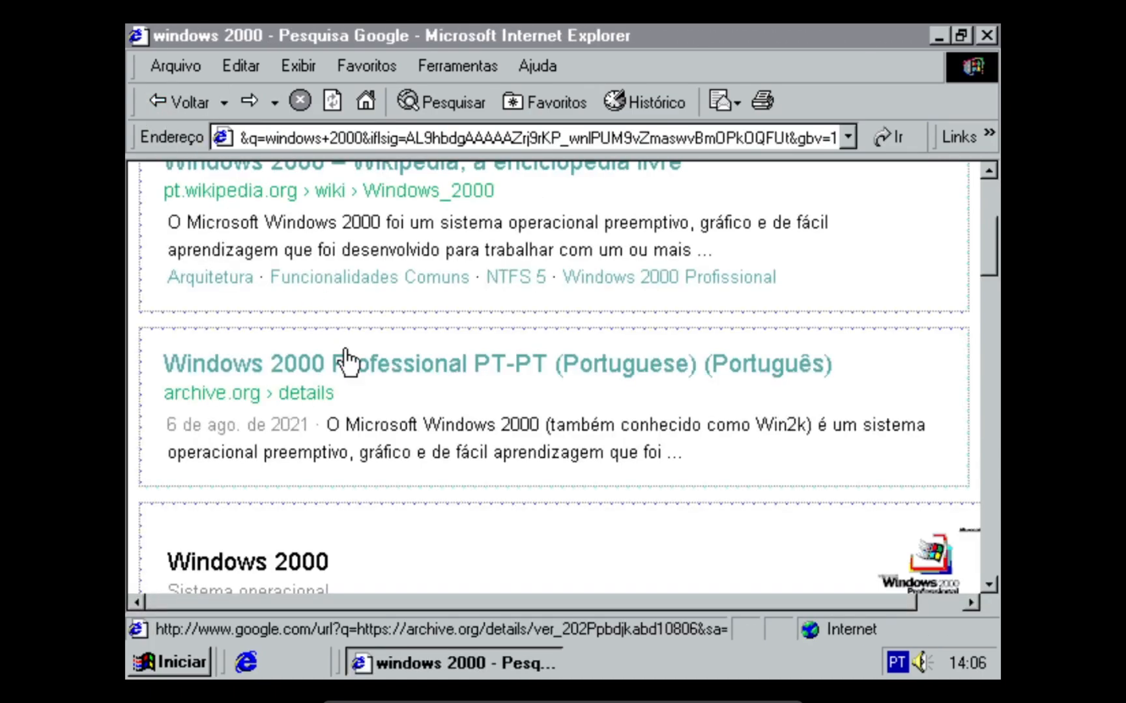
- Switch the windows 2000 search to image results, look through the pictures and close the browser
{"action": "scroll", "coordinate": [353, 372], "scroll_direction": "up", "scroll_amount": 3}
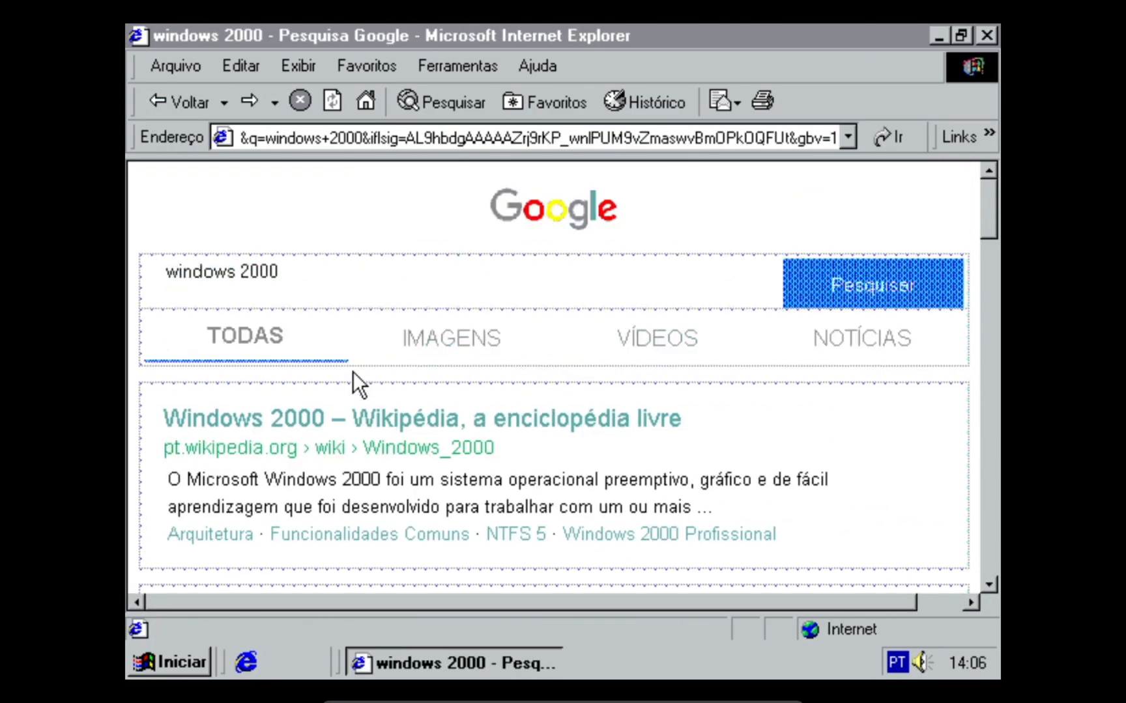
{"action": "left_click", "coordinate": [422, 347]}
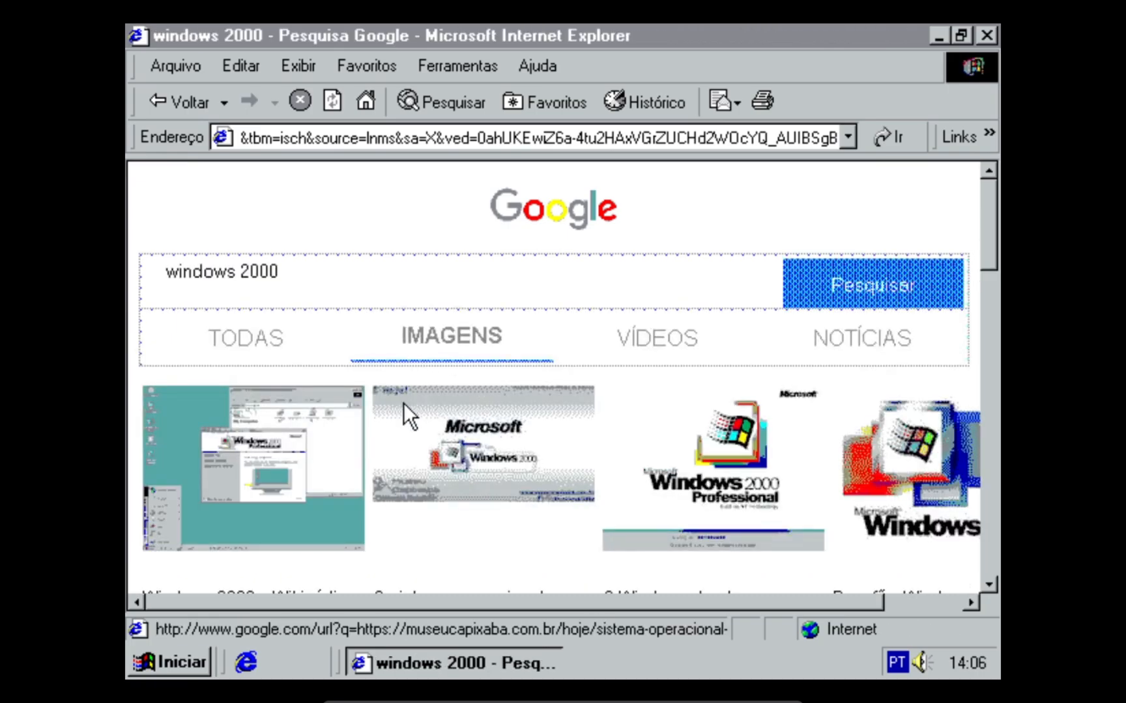
{"action": "scroll", "coordinate": [565, 430], "scroll_direction": "down", "scroll_amount": 4}
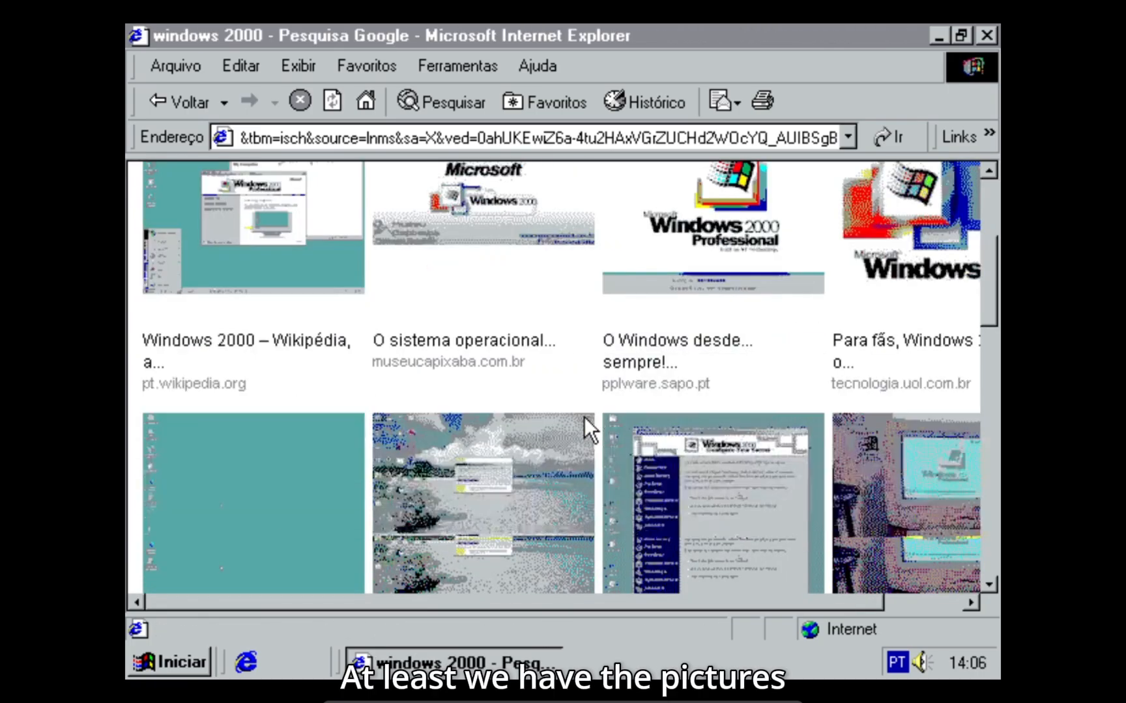
{"action": "scroll", "coordinate": [605, 417], "scroll_direction": "up", "scroll_amount": 1}
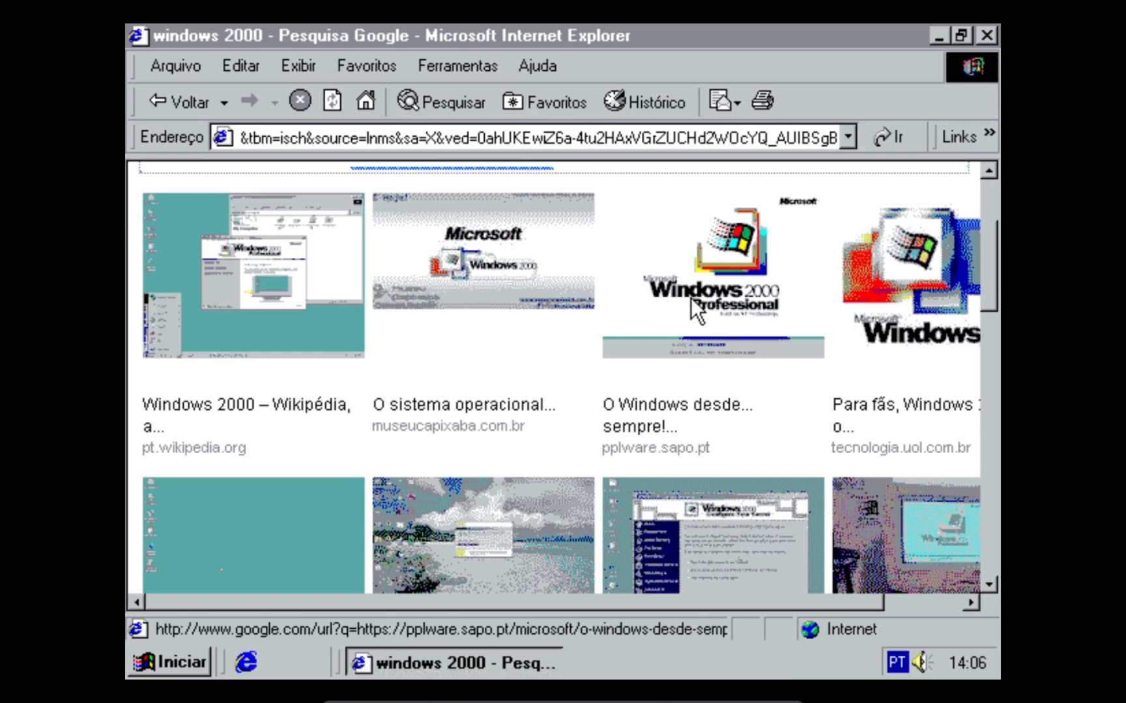
{"action": "scroll", "coordinate": [721, 342], "scroll_direction": "up", "scroll_amount": 1}
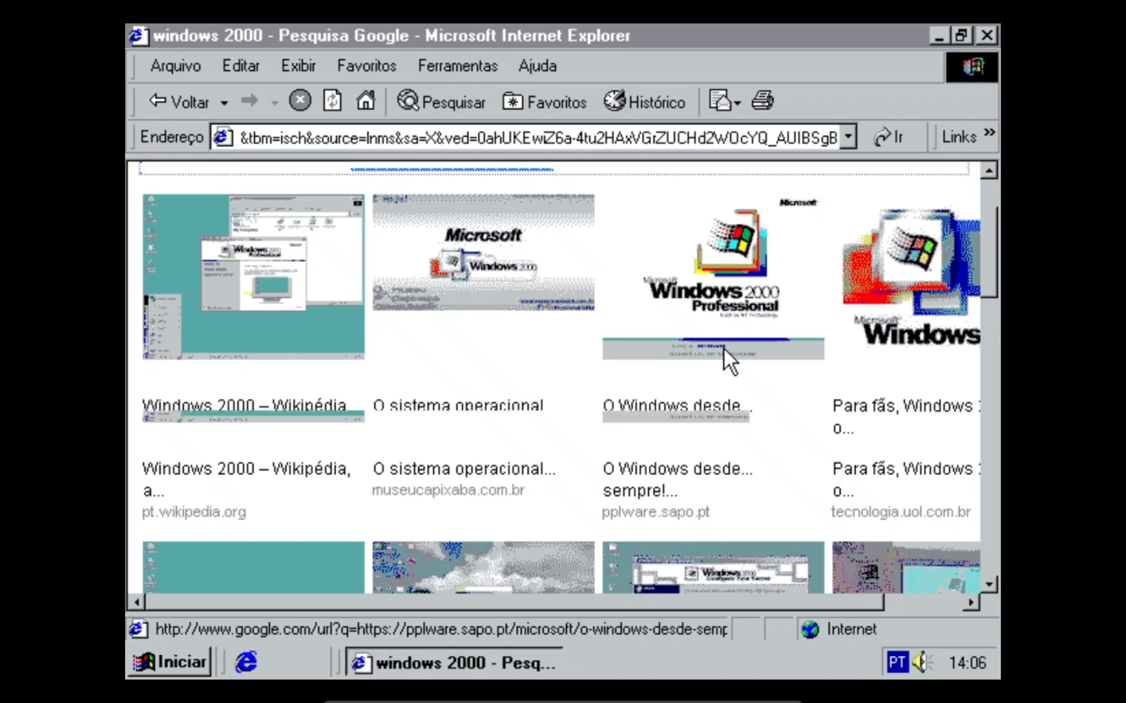
{"action": "scroll", "coordinate": [488, 403], "scroll_direction": "down", "scroll_amount": 6}
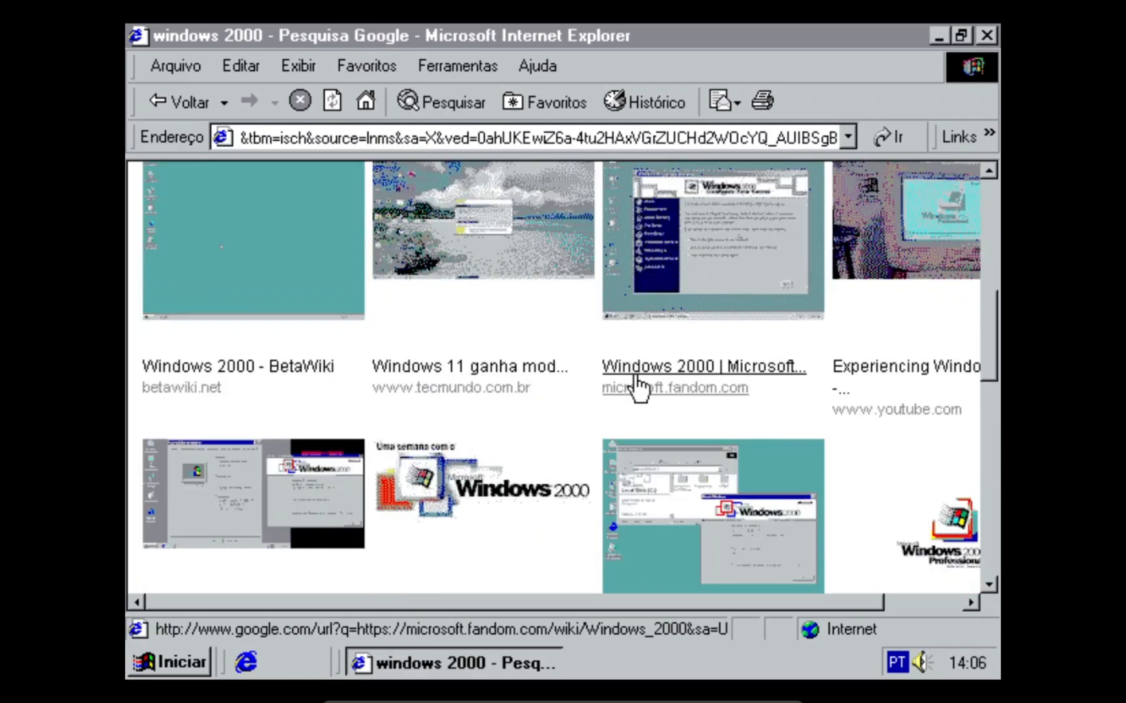
{"action": "scroll", "coordinate": [634, 384], "scroll_direction": "down", "scroll_amount": 3}
{"action": "scroll", "coordinate": [623, 389], "scroll_direction": "down", "scroll_amount": 2}
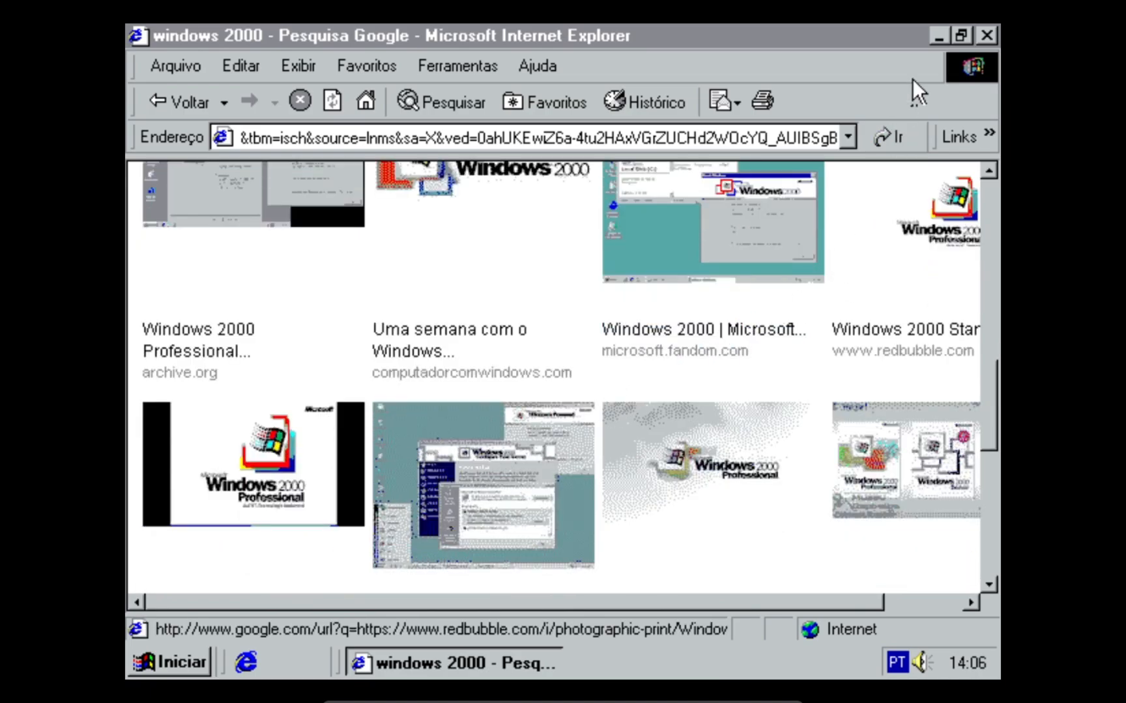
{"action": "left_click", "coordinate": [986, 35]}
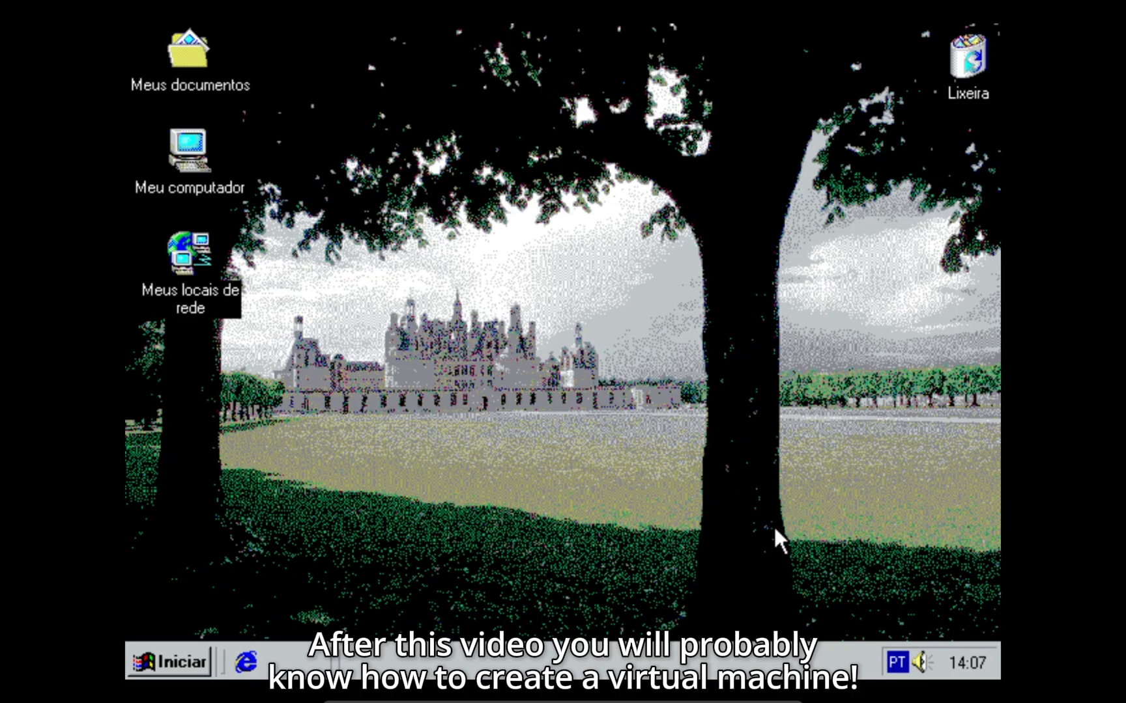
{"action": "left_click_drag", "start_coordinate": [775, 528], "coordinate": [707, 275]}
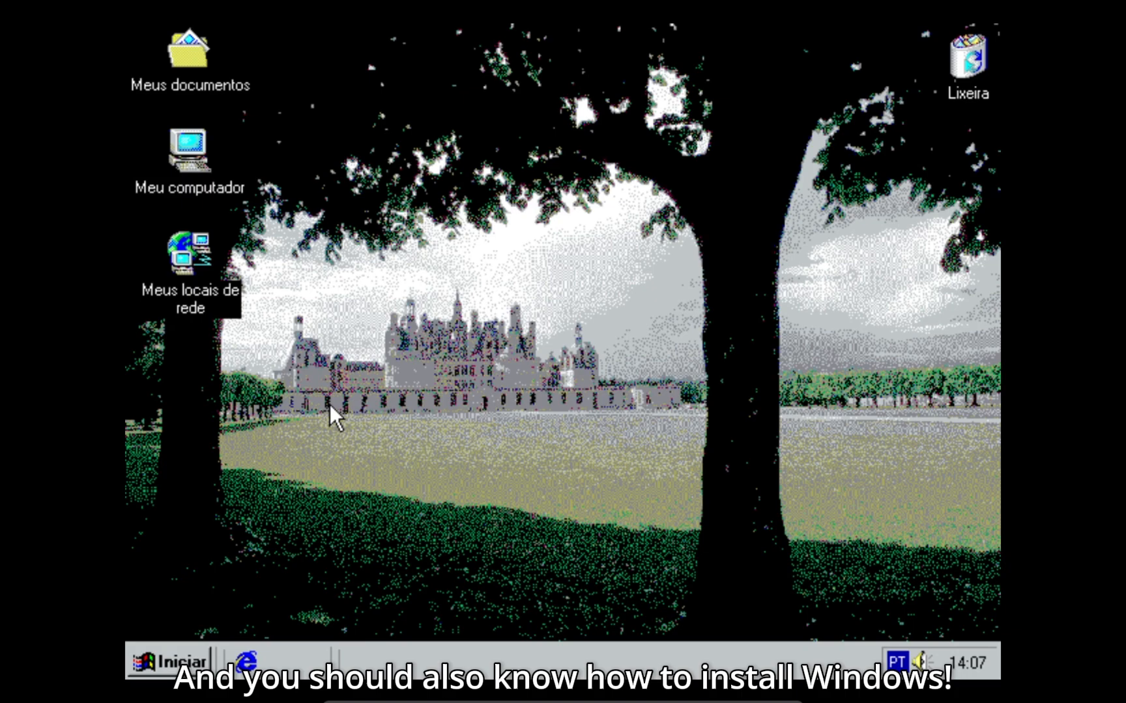
{"action": "left_click_drag", "start_coordinate": [185, 522], "coordinate": [431, 474]}
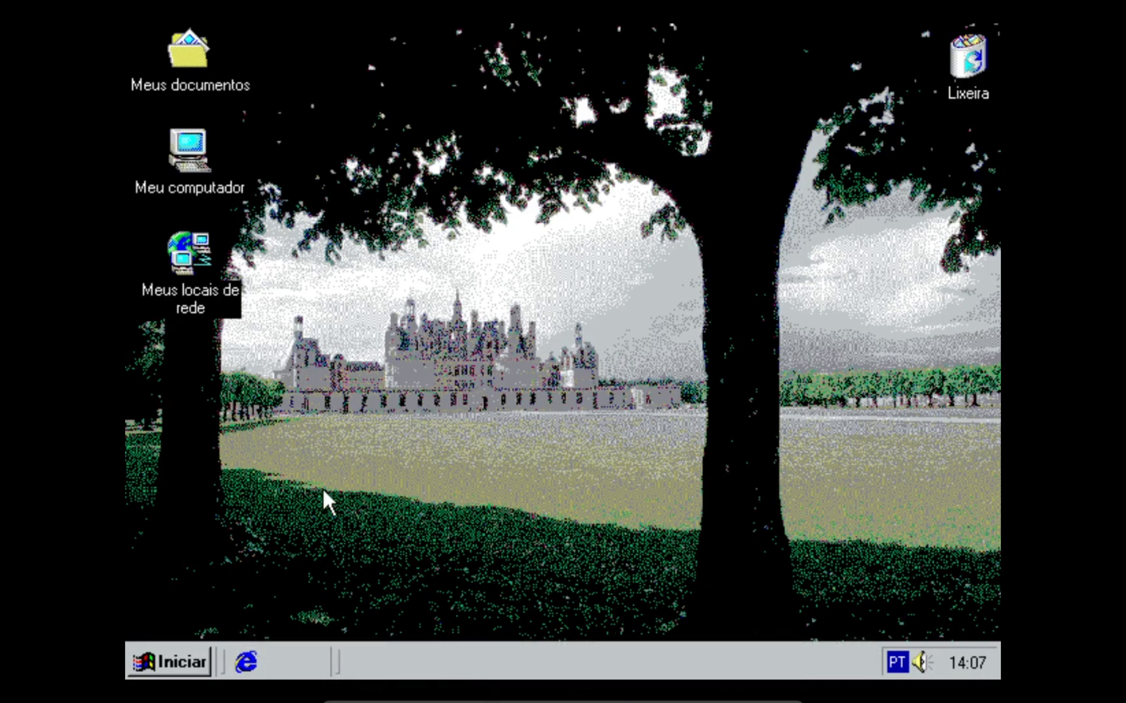
{"action": "left_click", "coordinate": [166, 663]}
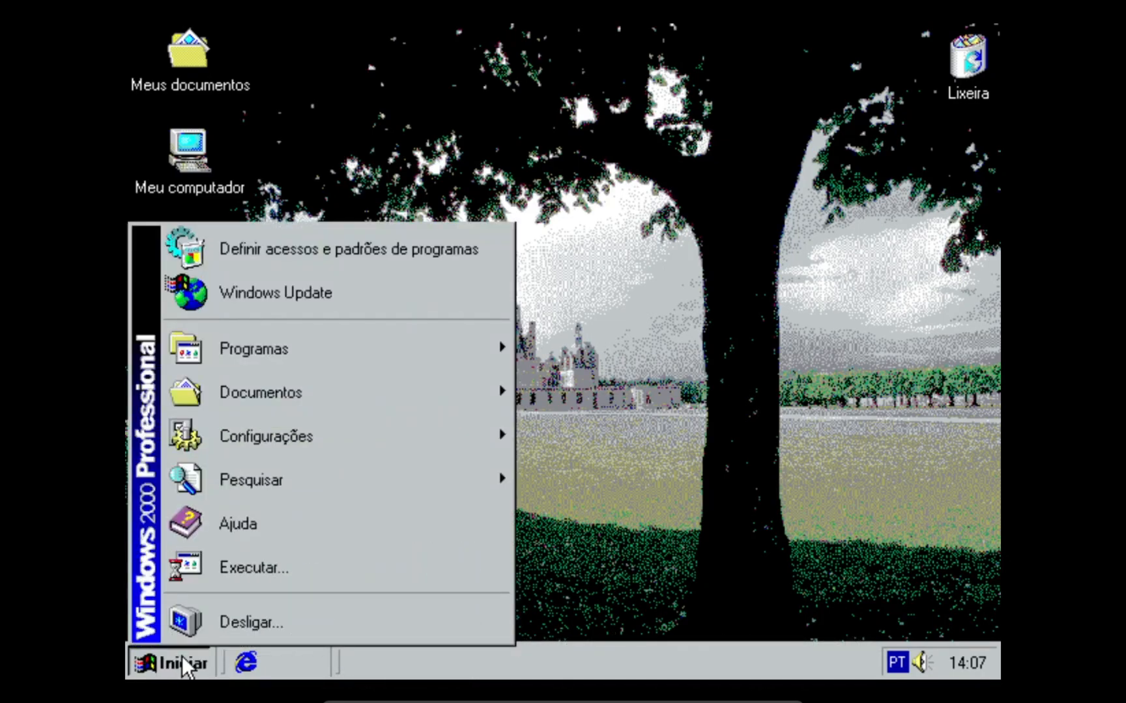
{"action": "mouse_move", "coordinate": [318, 437]}
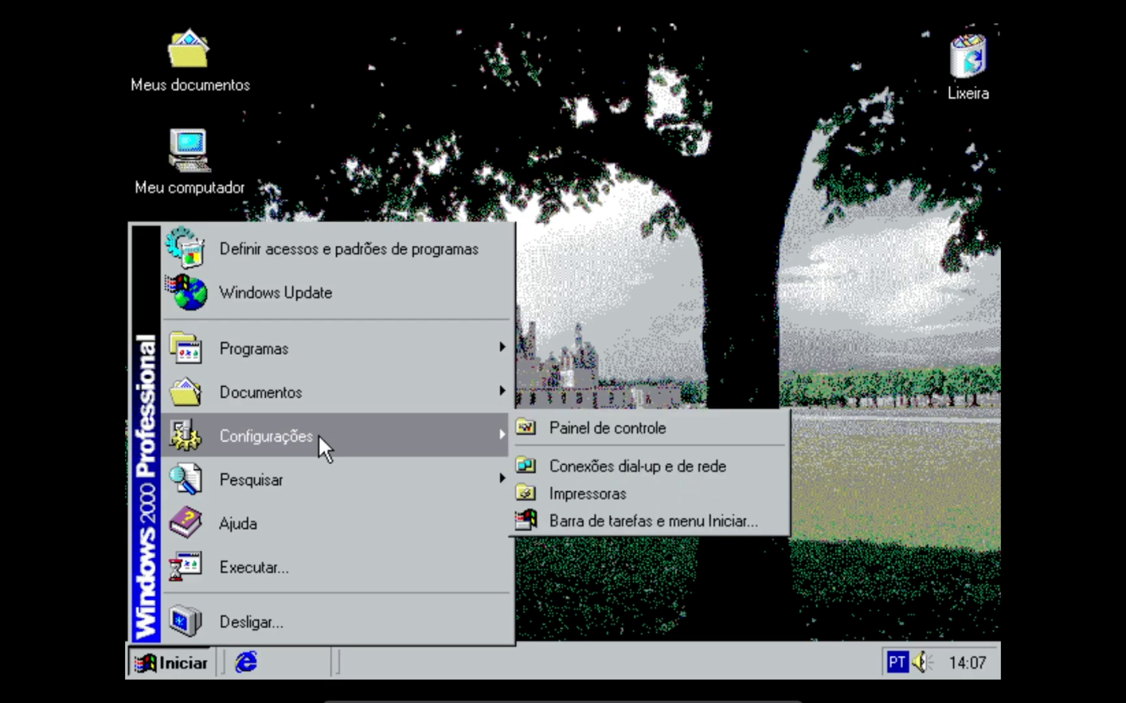
{"action": "left_click", "coordinate": [635, 309]}
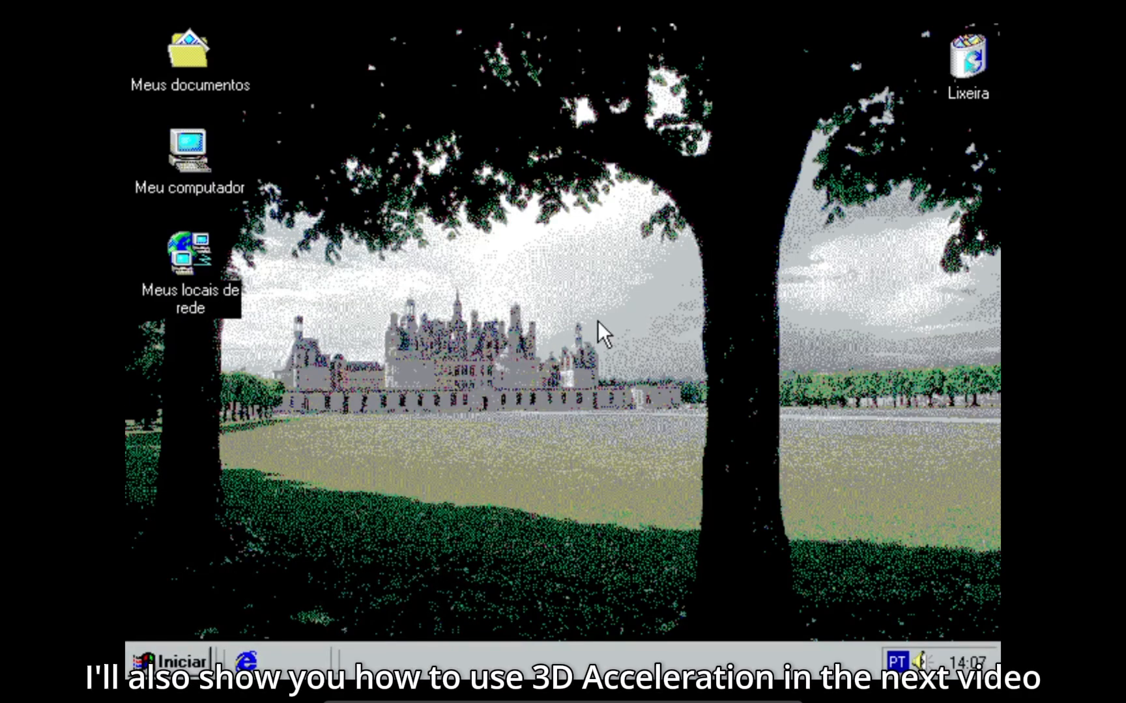